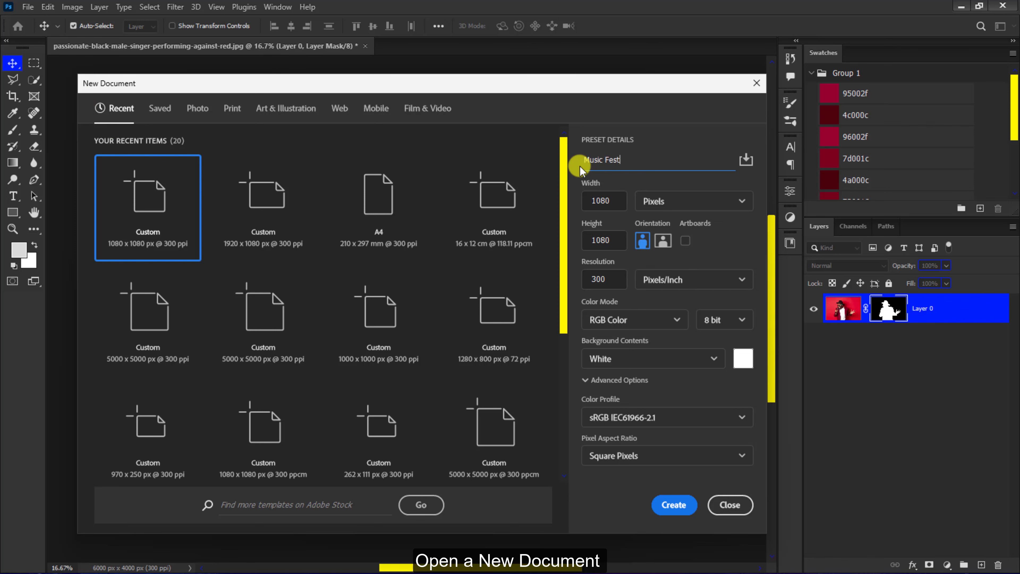
- Create the 1080 × 1080 px, 300 ppi RGB flyer document and add a guide layout marking margins on all four sides
{"action": "left_click", "coordinate": [674, 505]}
{"action": "key", "text": "ctrl+minus"}
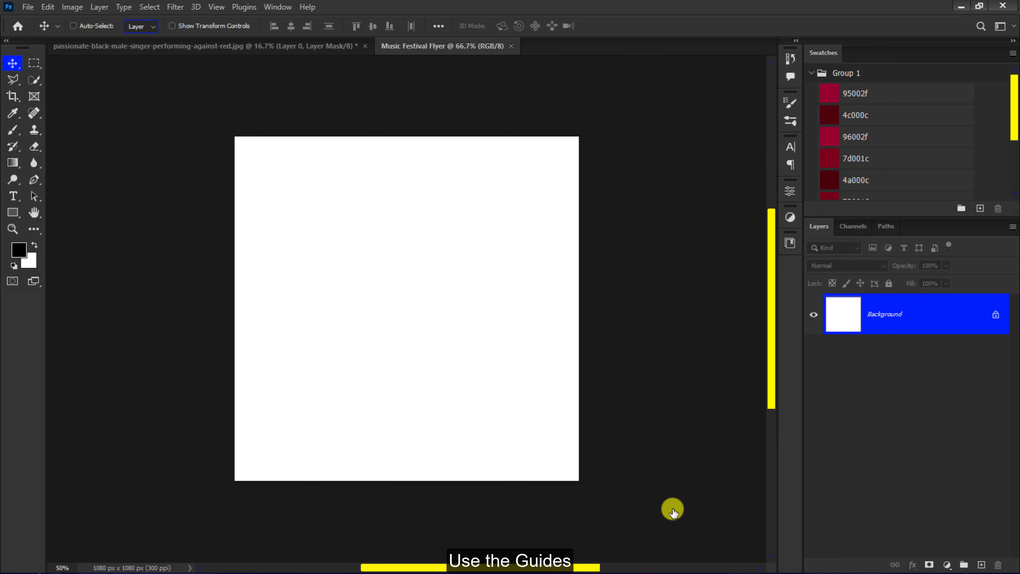
{"action": "left_click", "coordinate": [219, 7]}
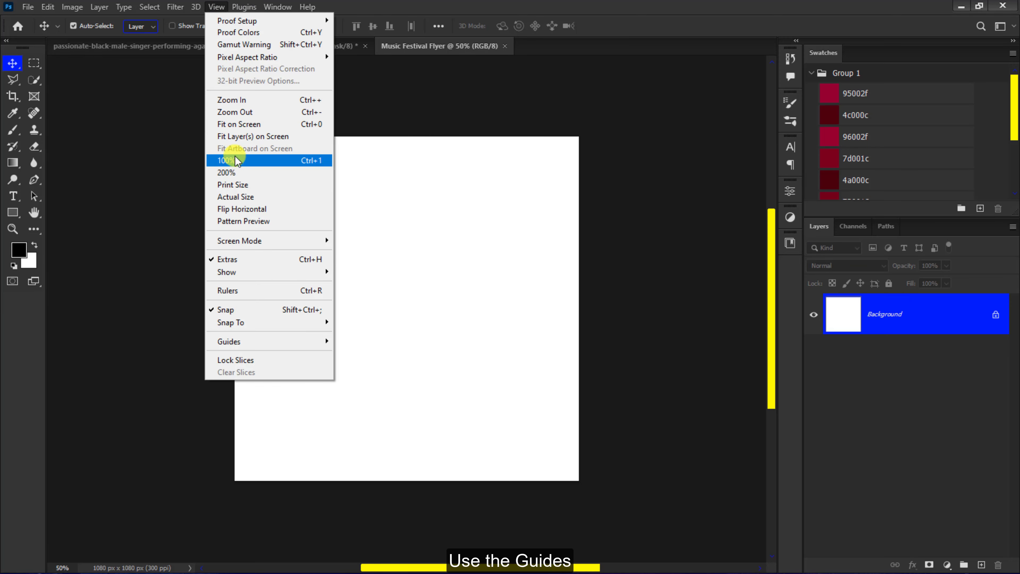
{"action": "mouse_move", "coordinate": [244, 340]}
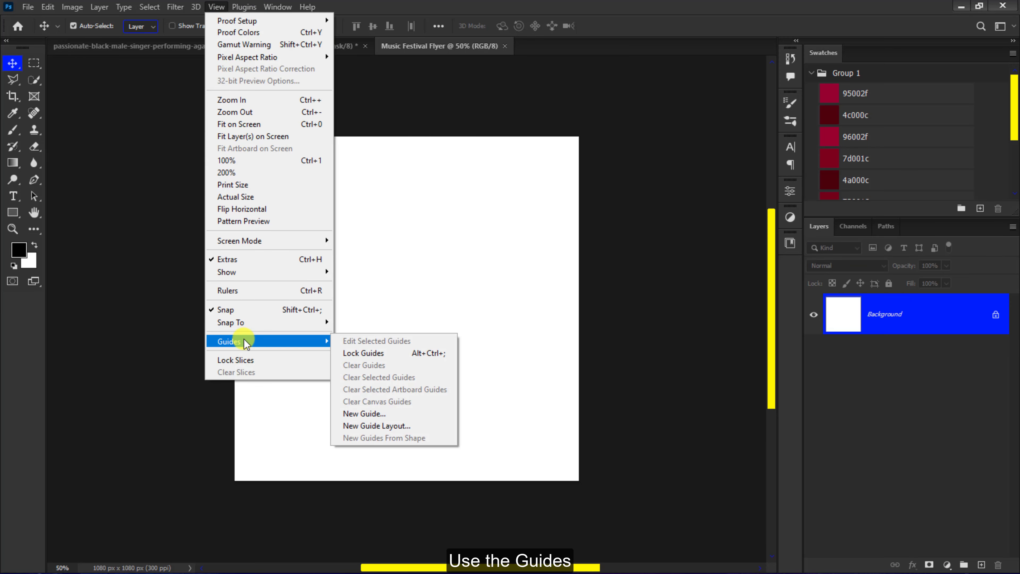
{"action": "left_click", "coordinate": [369, 424]}
{"action": "left_click", "coordinate": [590, 114]}
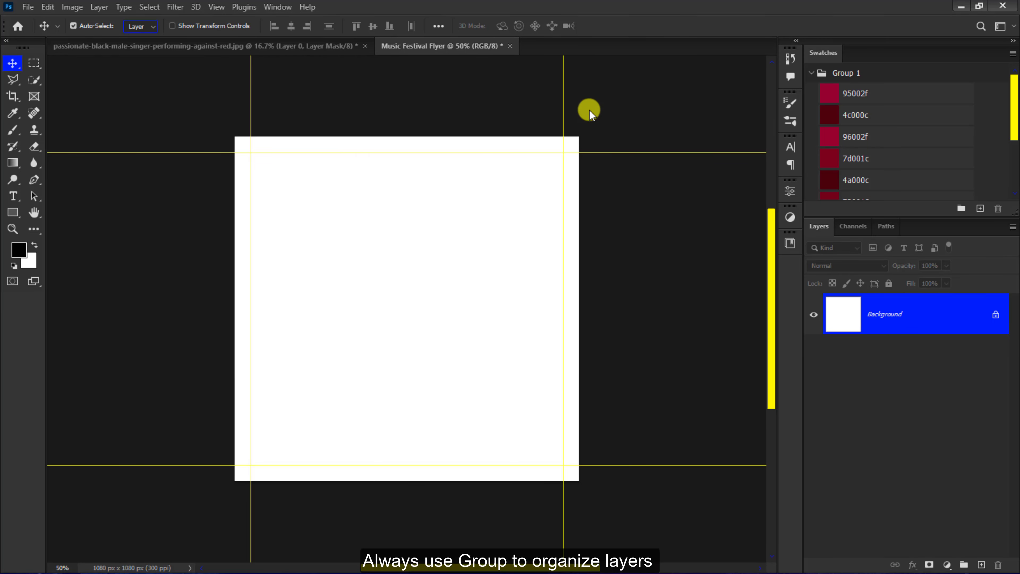
- Create a layer group above the background and name it Background Design
{"action": "left_click", "coordinate": [963, 565]}
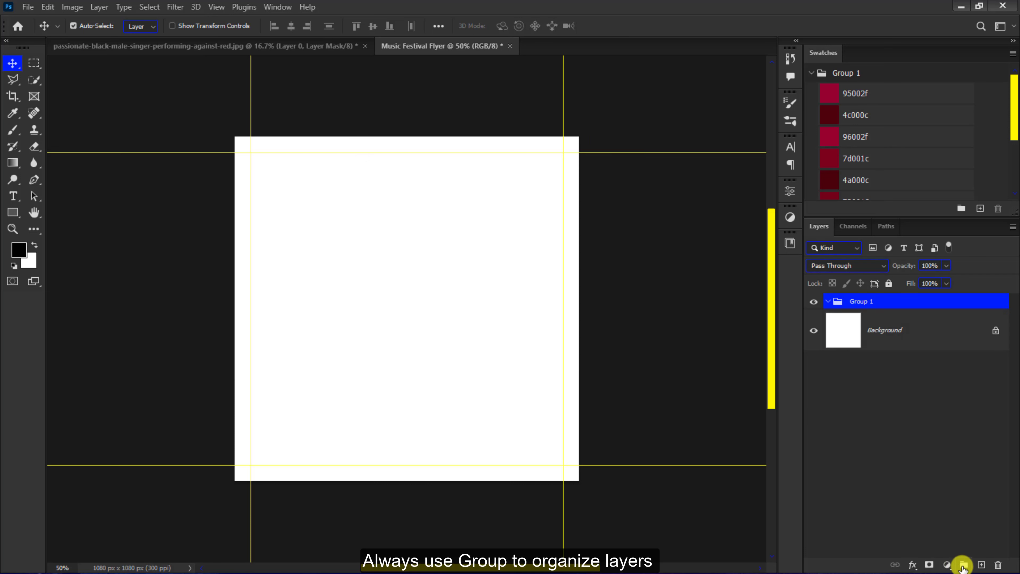
{"action": "double_click", "coordinate": [863, 301]}
{"action": "type", "text": "Background"}
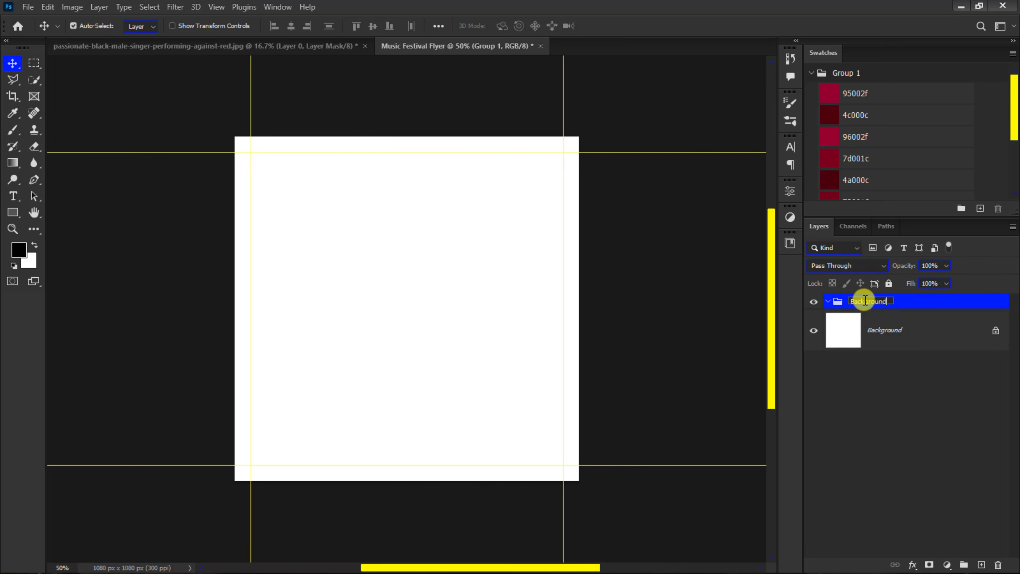
{"action": "type", "text": " Design"}
{"action": "key", "text": "Return"}
- Add a gradient fill layer in the Background Design group, based on the Foreground to Background preset
{"action": "left_click", "coordinate": [946, 564]}
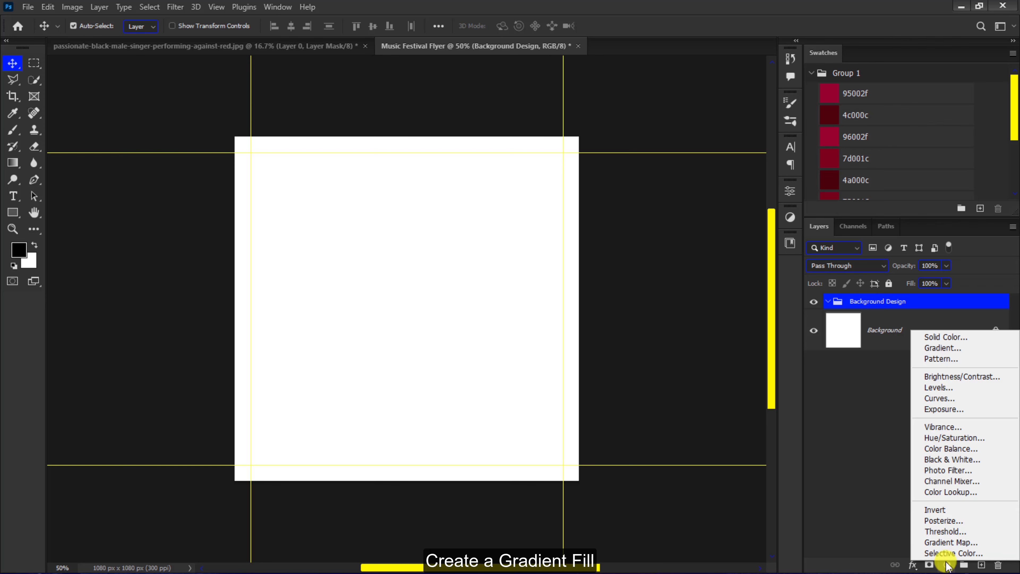
{"action": "left_click", "coordinate": [943, 349]}
{"action": "left_click", "coordinate": [808, 288]}
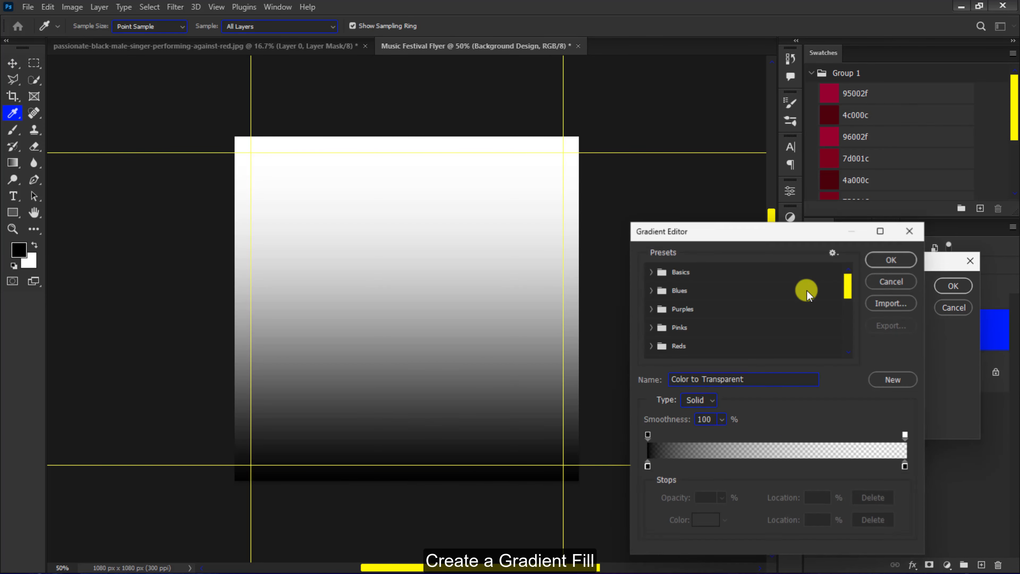
{"action": "left_click", "coordinate": [652, 272]}
{"action": "left_click", "coordinate": [663, 299]}
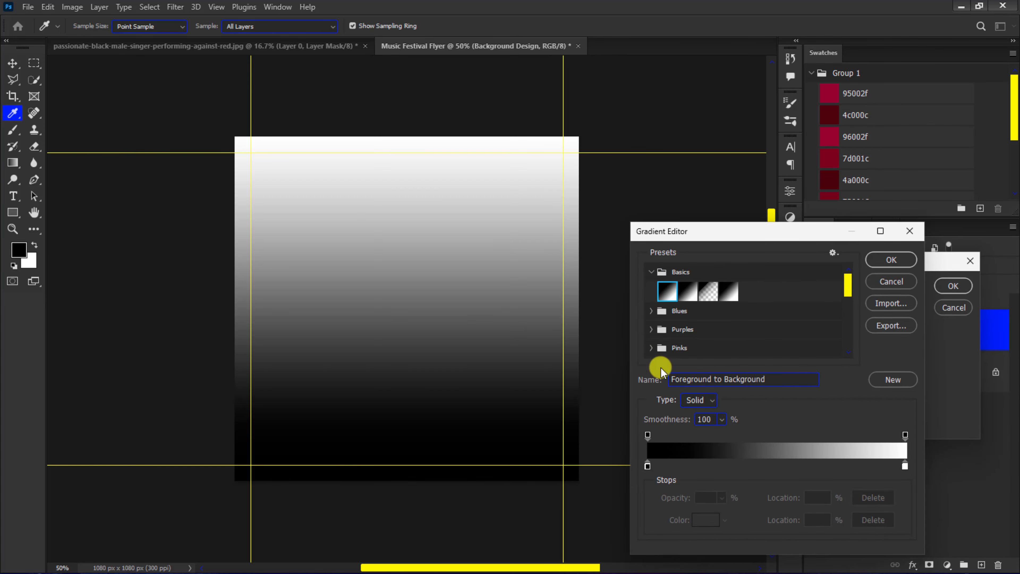
- Set the gradient's starting colour stop to the saved swatch 95002f
{"action": "left_click", "coordinate": [647, 466]}
{"action": "left_click", "coordinate": [704, 520]}
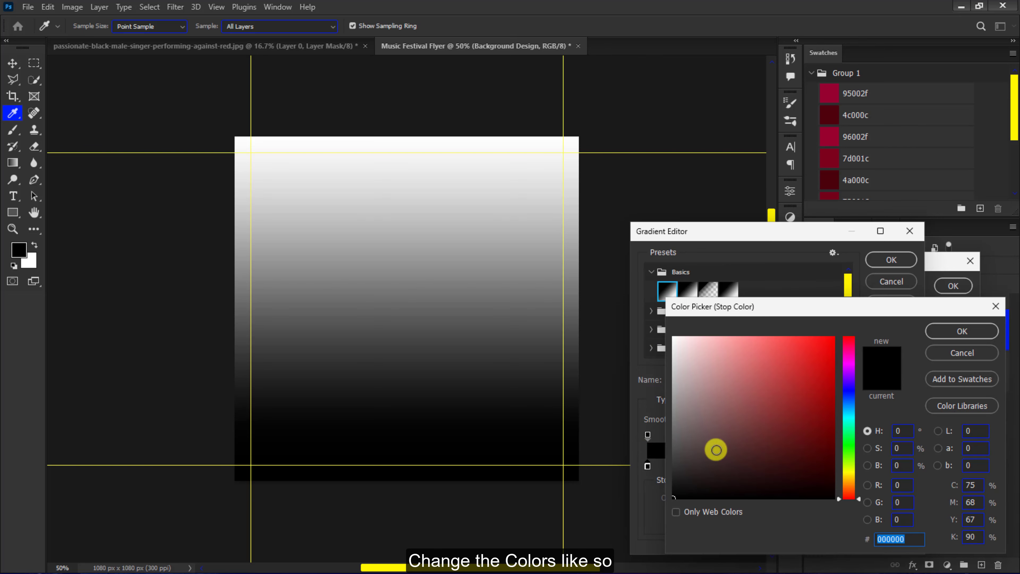
{"action": "left_click", "coordinate": [830, 94]}
{"action": "left_click", "coordinate": [950, 332]}
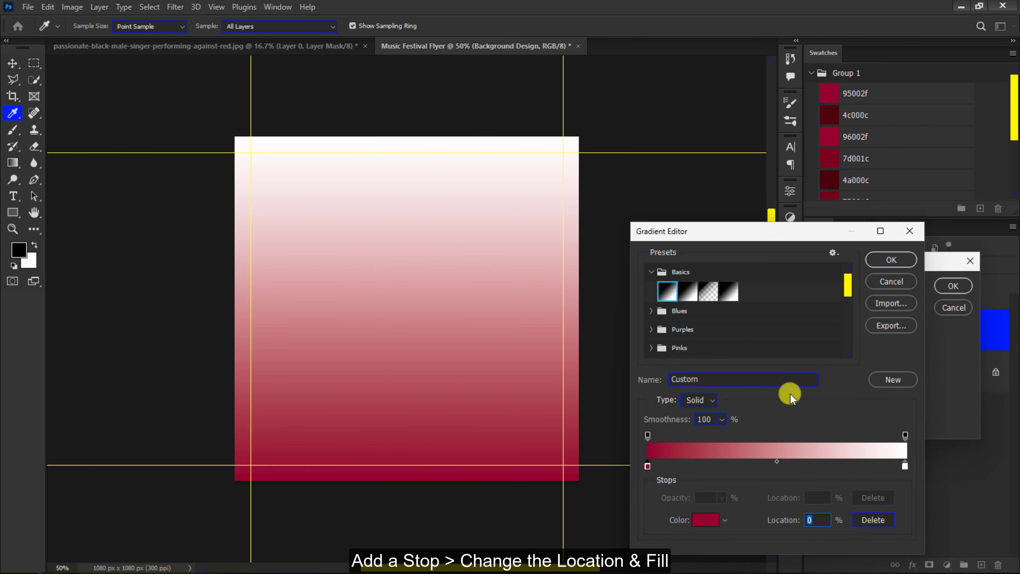
- Add a gradient colour stop at 15% and colour it with the 4c000c swatch
{"action": "left_click", "coordinate": [694, 466]}
{"action": "type", "text": "15"}
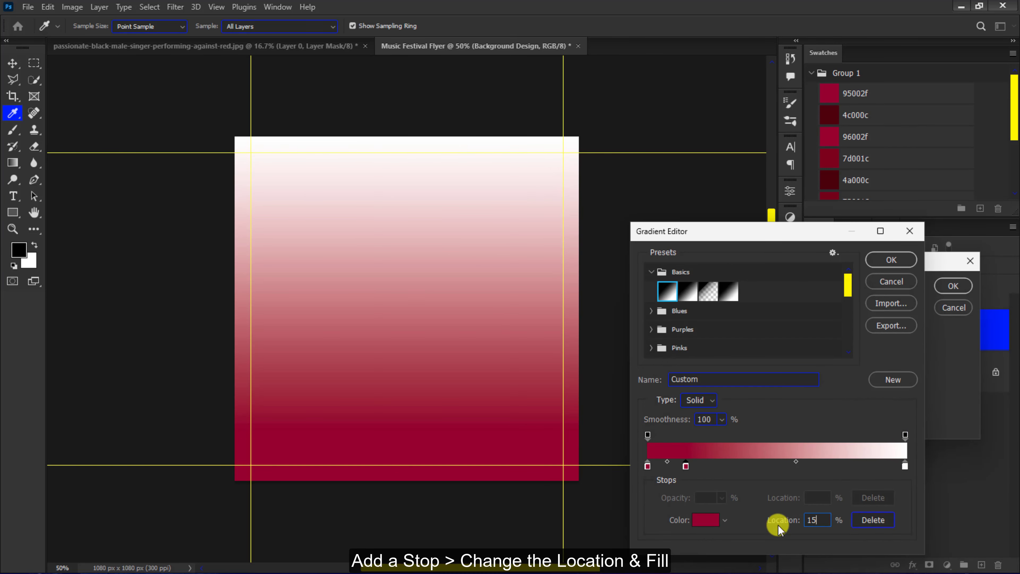
{"action": "left_click", "coordinate": [707, 521]}
{"action": "left_click", "coordinate": [828, 118]}
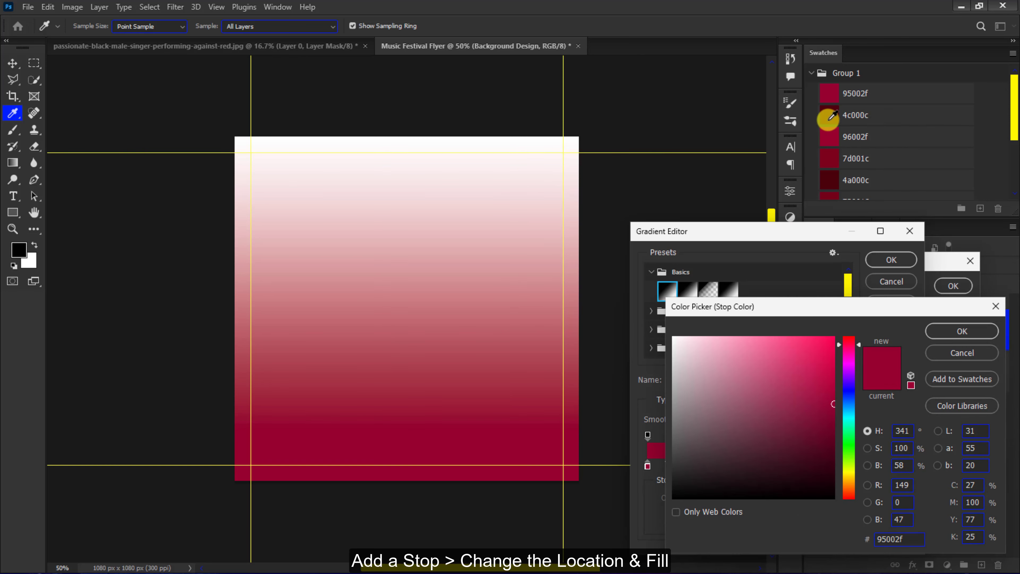
{"action": "left_click", "coordinate": [946, 332]}
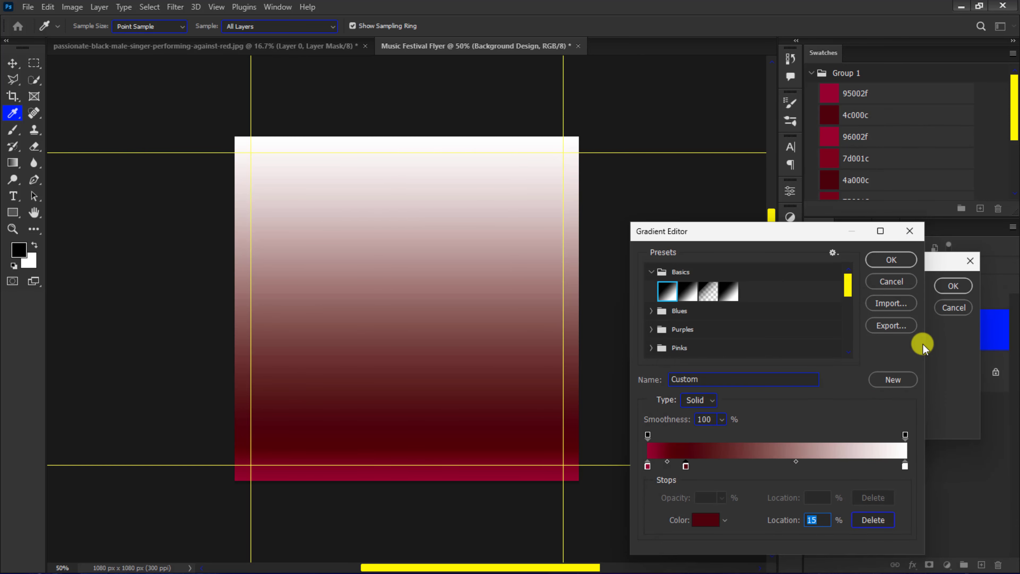
- Add a gradient colour stop at 30% and colour it with the 96002f swatch
{"action": "left_click", "coordinate": [737, 466]}
{"action": "type", "text": "30"}
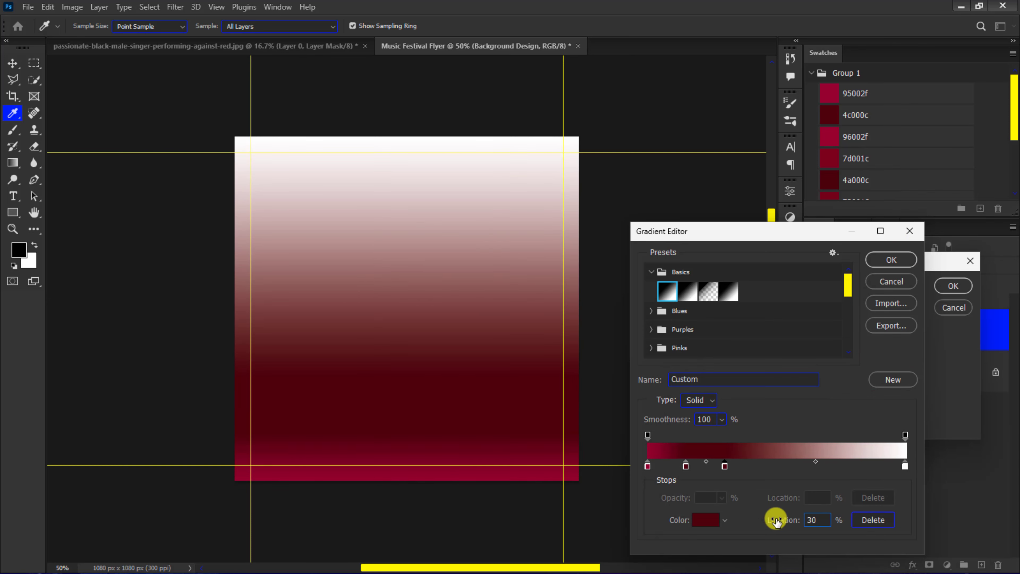
{"action": "left_click", "coordinate": [709, 523]}
{"action": "left_click", "coordinate": [833, 134]}
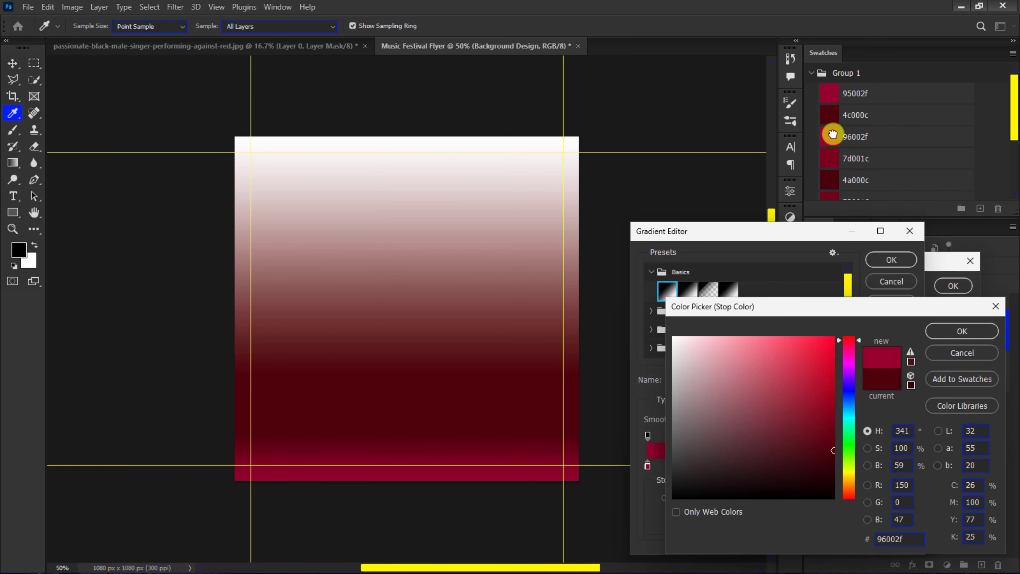
{"action": "left_click", "coordinate": [950, 334]}
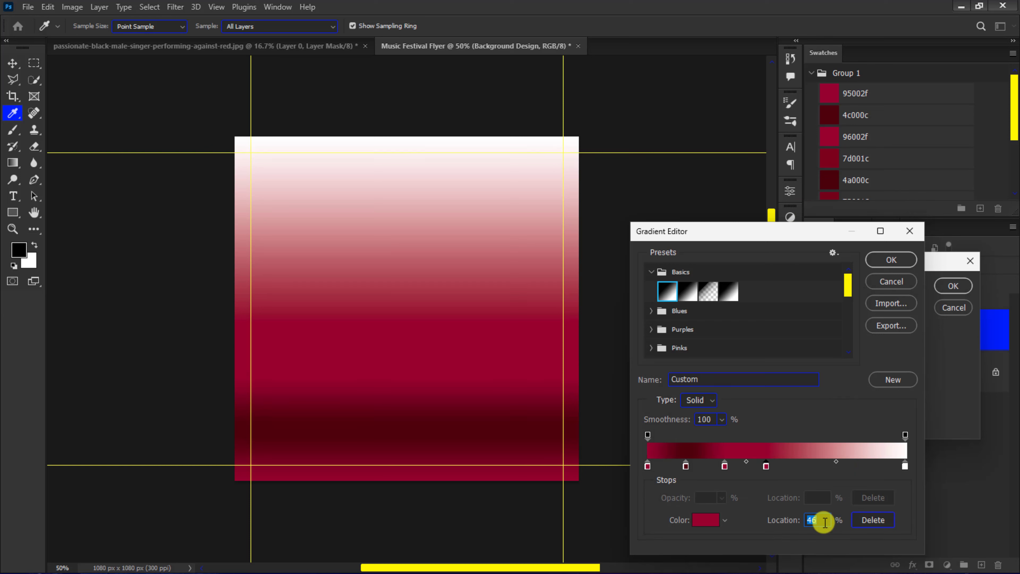
- Place a gradient colour stop at 47% and colour it with the 4c000c swatch
{"action": "type", "text": "47"}
{"action": "left_click", "coordinate": [702, 521]}
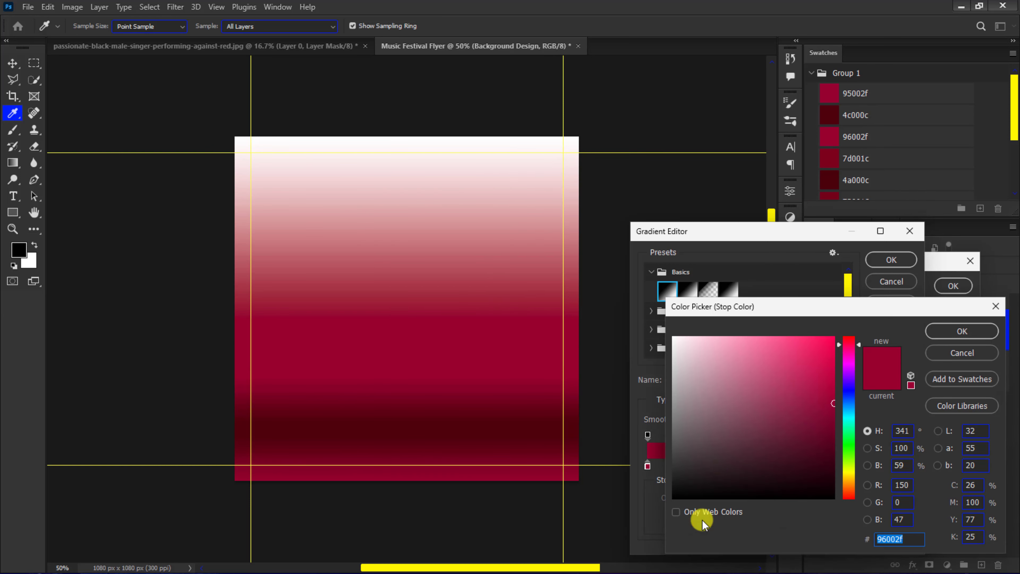
{"action": "left_click", "coordinate": [828, 115]}
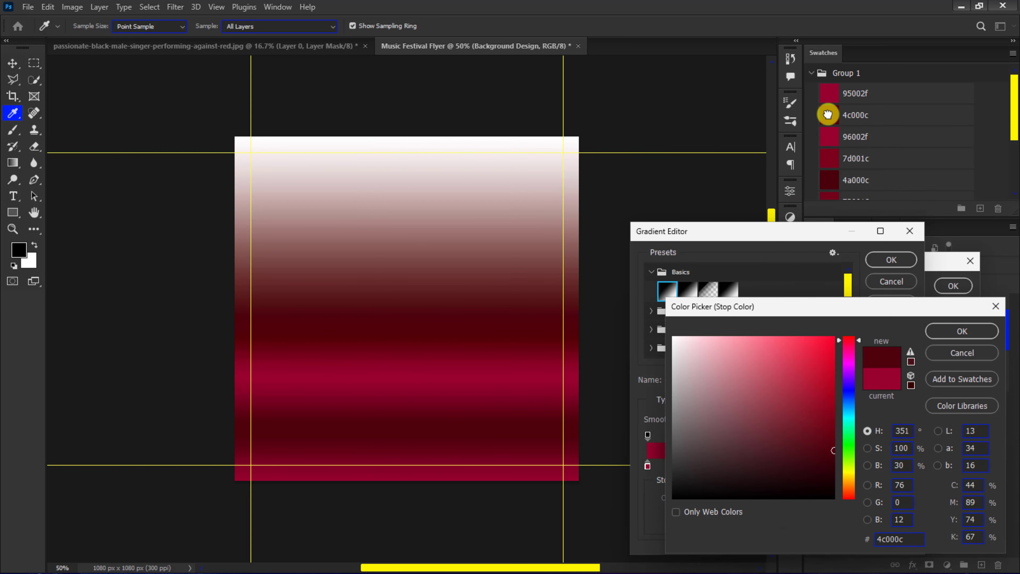
{"action": "left_click", "coordinate": [955, 331]}
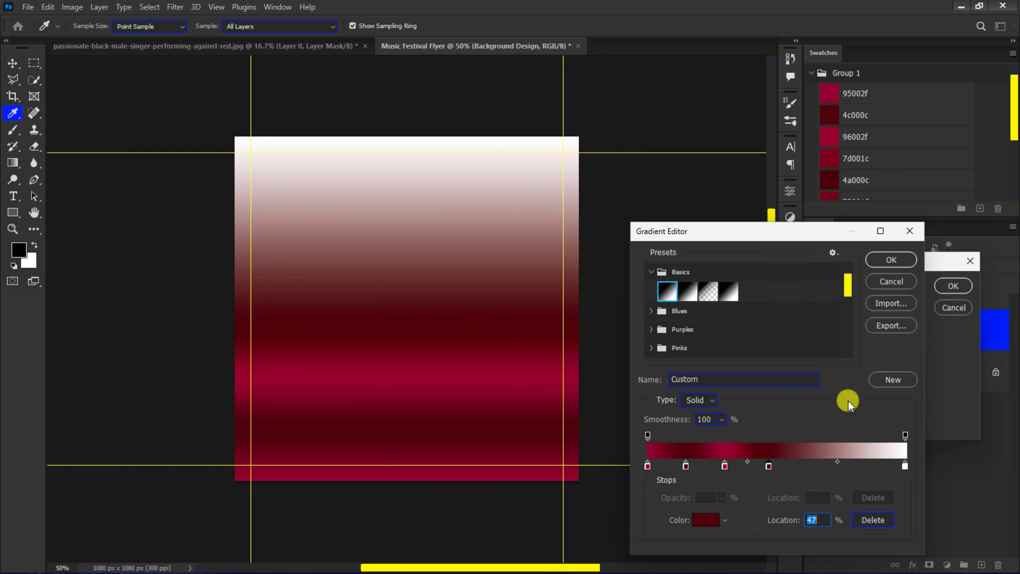
- Add a gradient colour stop at 64% and colour it with the 7d001c swatch
{"action": "left_click", "coordinate": [809, 466]}
{"action": "type", "text": "64"}
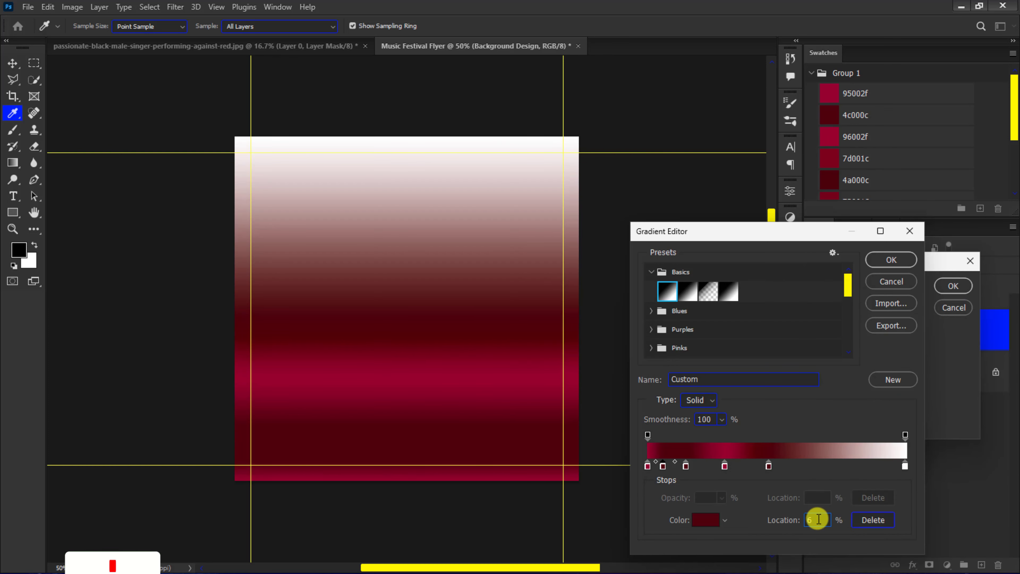
{"action": "left_click", "coordinate": [703, 520]}
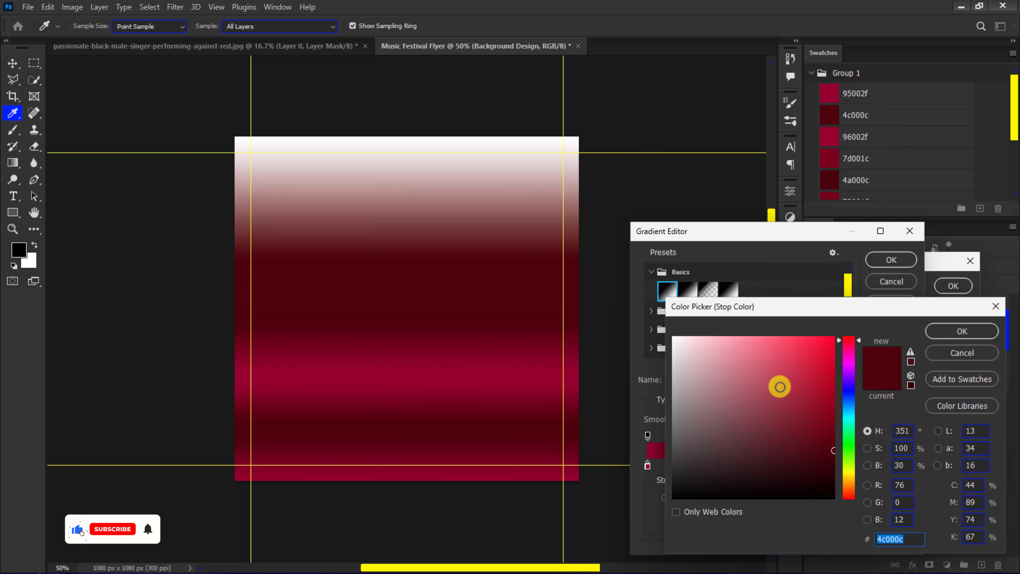
{"action": "scroll", "coordinate": [868, 183], "scroll_direction": "down", "scroll_amount": 1}
{"action": "left_click", "coordinate": [867, 181]}
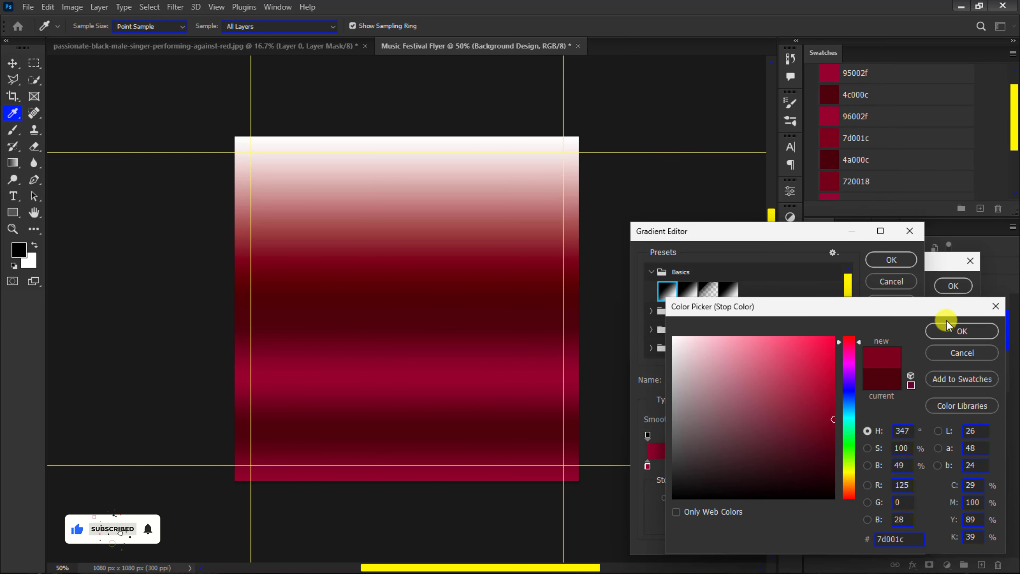
{"action": "left_click", "coordinate": [956, 331]}
- Add a gradient colour stop at 82% and colour it with the 4a000c swatch
{"action": "left_click", "coordinate": [866, 466]}
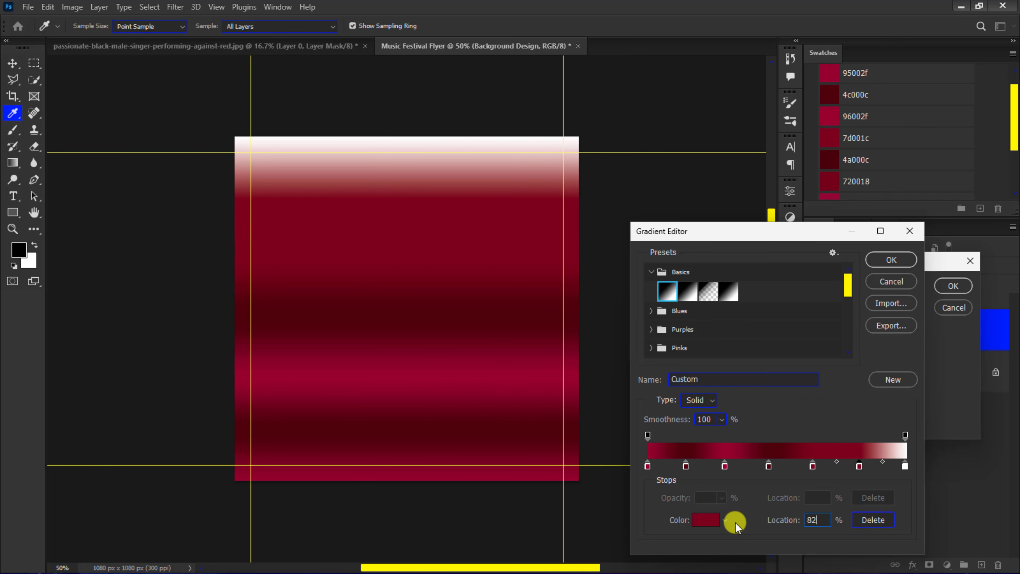
{"action": "left_click", "coordinate": [710, 521]}
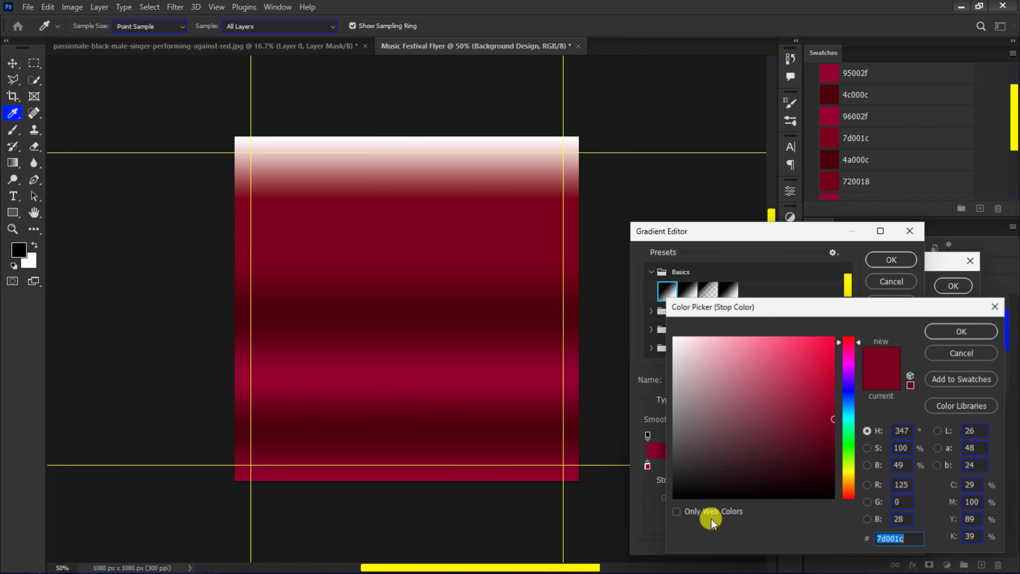
{"action": "left_click", "coordinate": [829, 163]}
{"action": "left_click", "coordinate": [961, 332]}
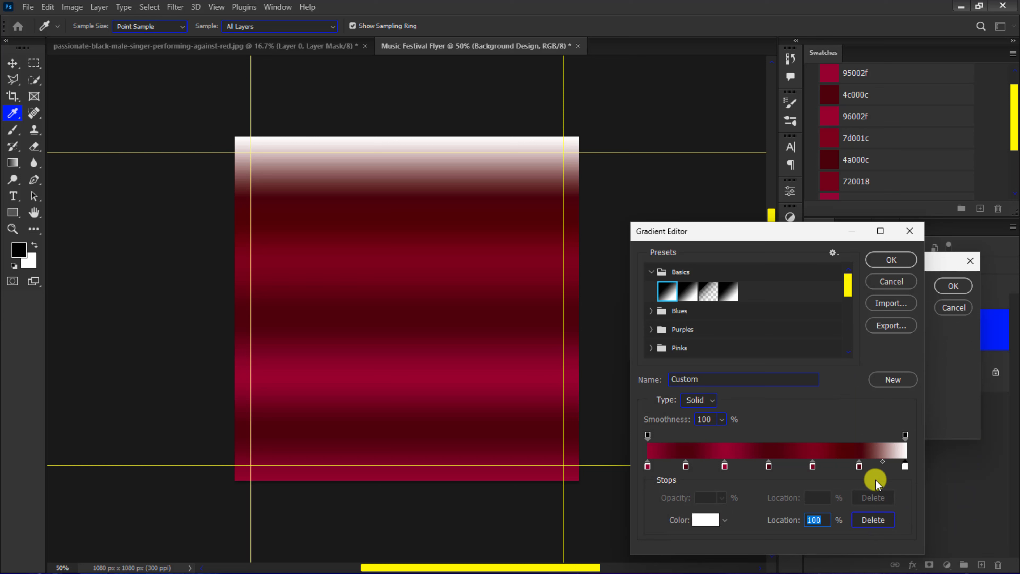
- Set the white end stop at 100% to the 720018 swatch and accept the edited gradient
{"action": "left_click", "coordinate": [703, 521]}
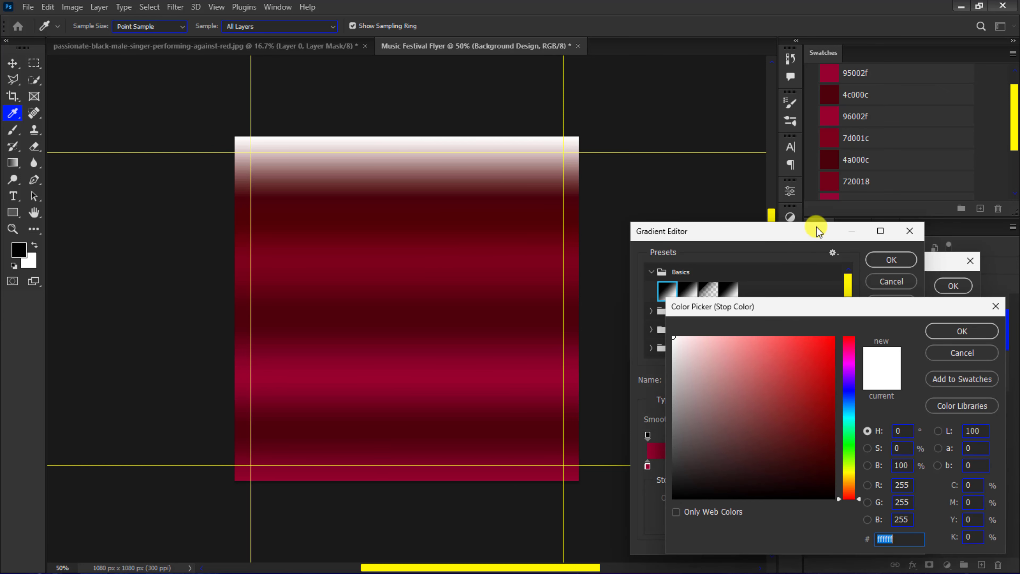
{"action": "left_click", "coordinate": [829, 183]}
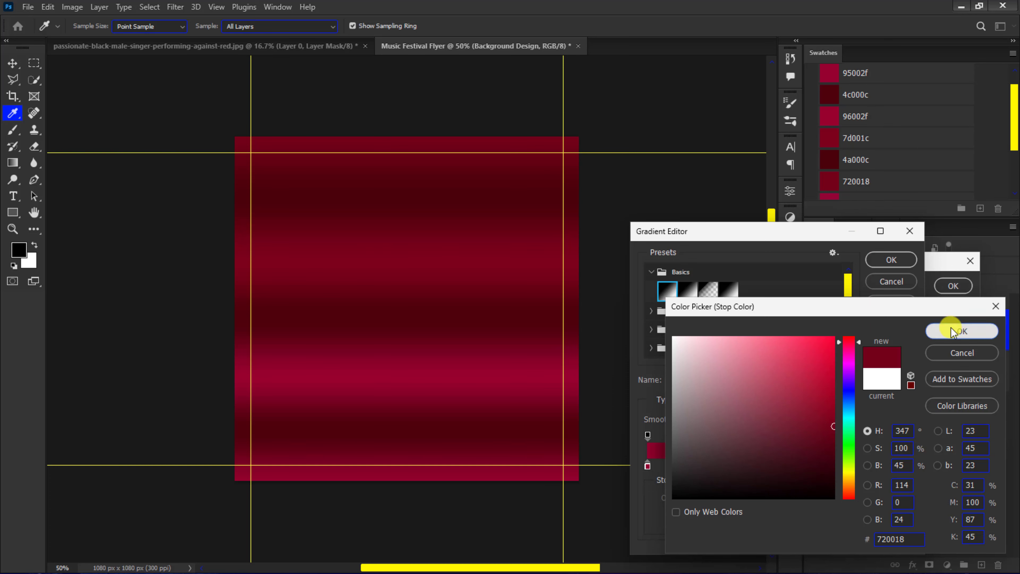
{"action": "left_click", "coordinate": [962, 331]}
{"action": "left_click", "coordinate": [902, 262]}
- Set the gradient fill's angle to 53.97°, reverse it, choose the Classic method, and apply the fill
{"action": "double_click", "coordinate": [820, 328]}
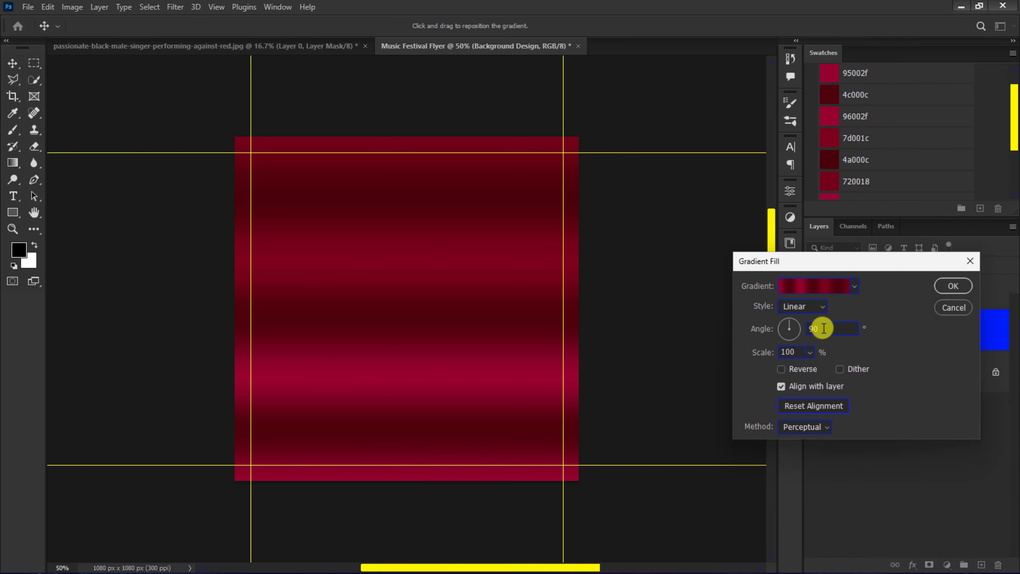
{"action": "type", "text": "53.97"}
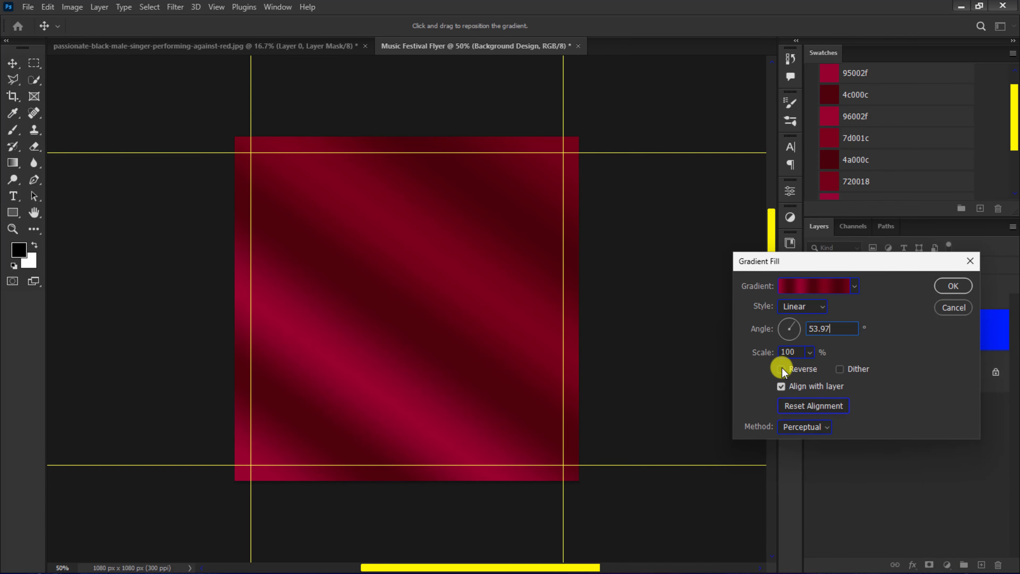
{"action": "left_click", "coordinate": [781, 369]}
{"action": "left_click", "coordinate": [795, 425]}
{"action": "left_click", "coordinate": [793, 455]}
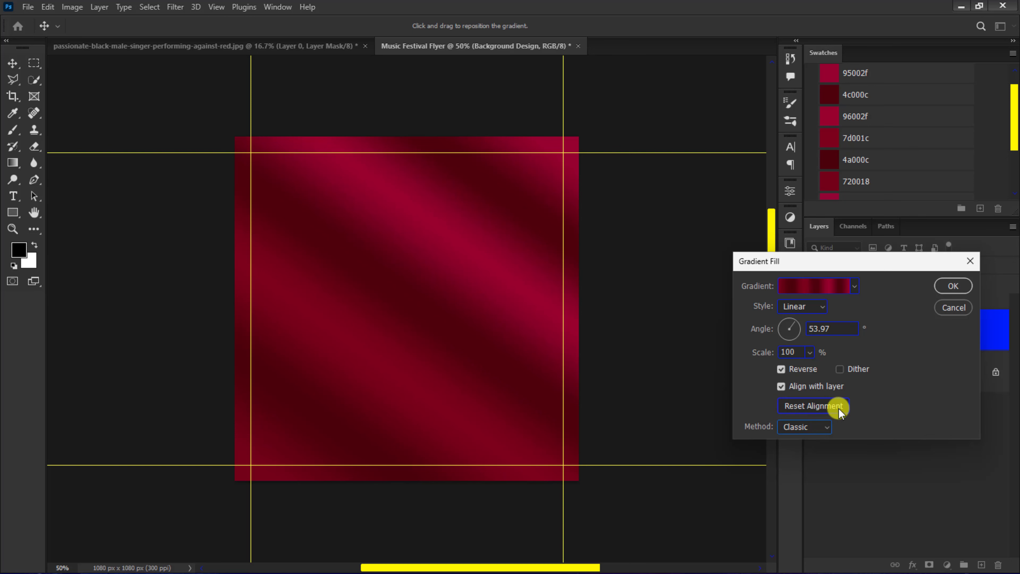
{"action": "left_click", "coordinate": [952, 287]}
- Duplicate the gradient fill layer, hide the copy, and convert the original to a smart object
{"action": "left_click_drag", "start_coordinate": [942, 330], "coordinate": [979, 567]}
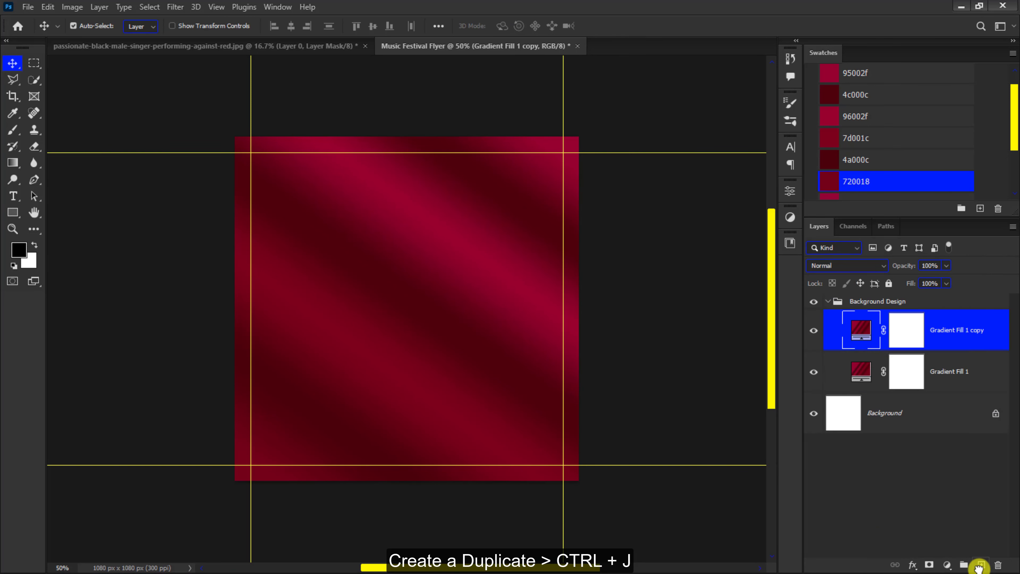
{"action": "left_click", "coordinate": [948, 373]}
{"action": "right_click", "coordinate": [948, 374]}
{"action": "left_click", "coordinate": [853, 212]}
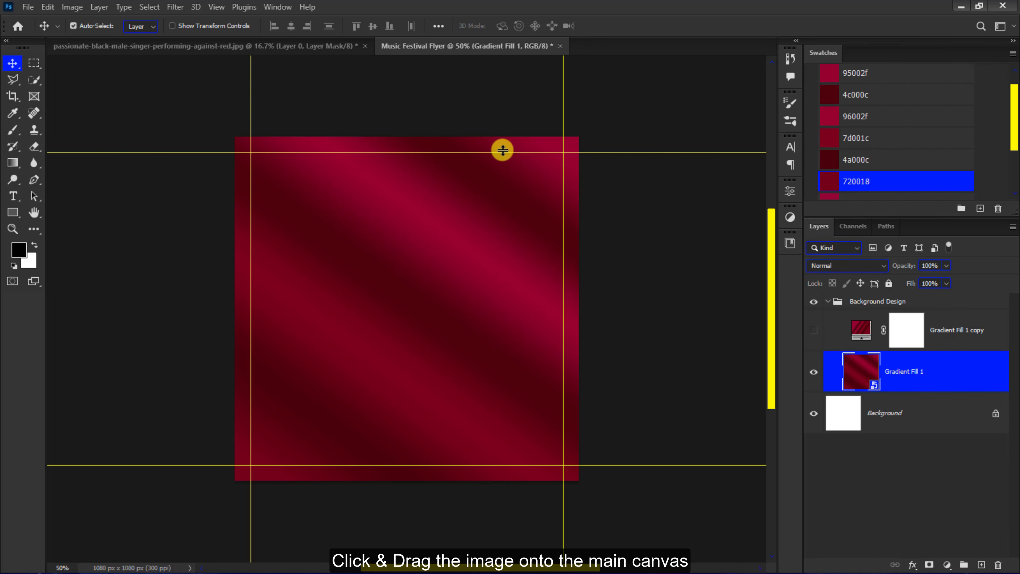
- Copy the masked singer layer from the singer photo document into the flyer, above the gradient smart object
{"action": "left_click", "coordinate": [310, 45]}
{"action": "left_click_drag", "start_coordinate": [357, 354], "coordinate": [456, 52]}
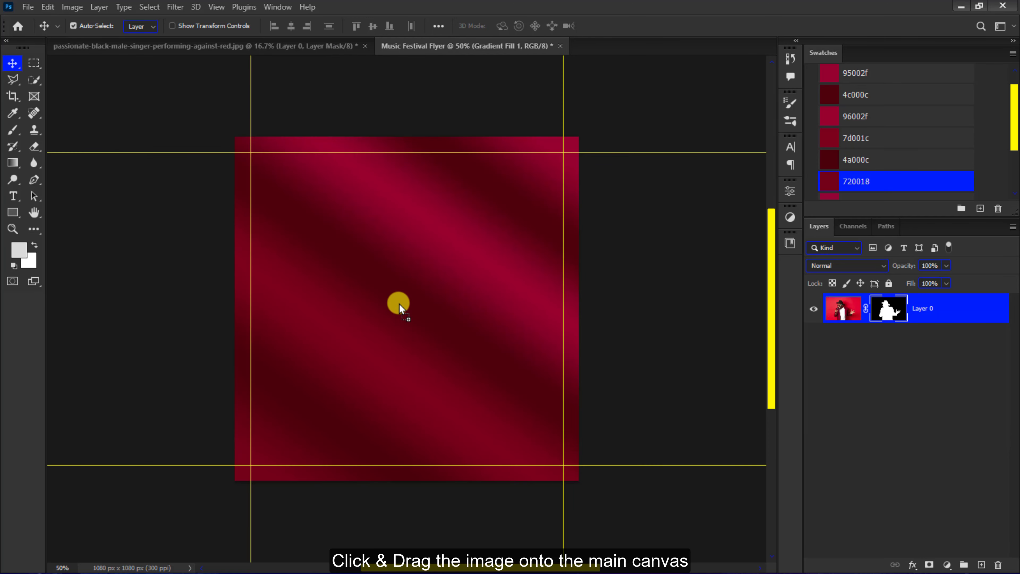
{"action": "left_click_drag", "start_coordinate": [400, 304], "coordinate": [399, 305]}
- Scale the singer layer down proportionally from its centre until the whole cut-out figure fits inside the flyer
{"action": "key", "text": "ctrl+minus"}
{"action": "key", "text": "ctrl+minus"}
{"action": "key", "text": "ctrl+minus"}
{"action": "key", "text": "ctrl+t"}
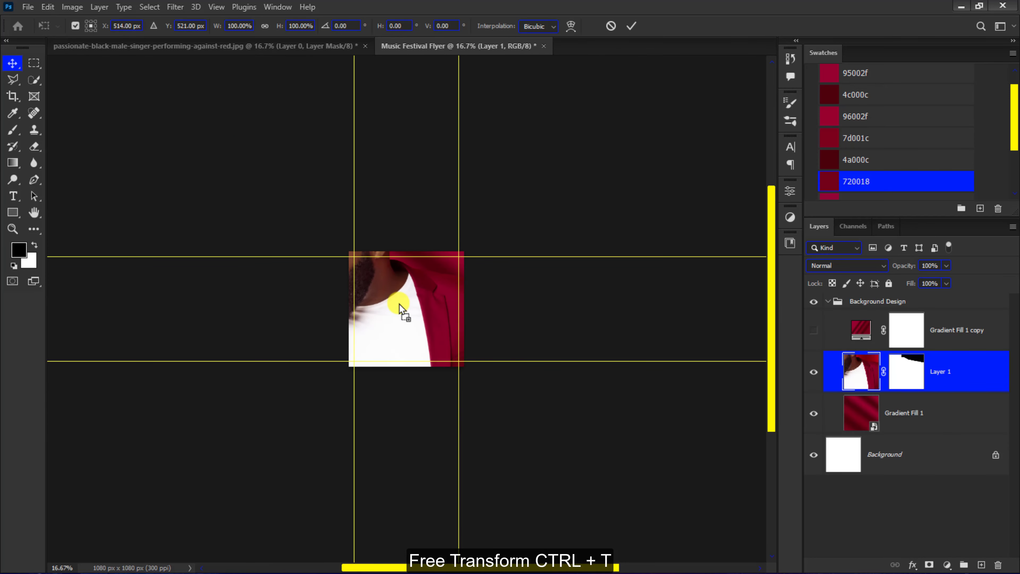
{"action": "left_click_drag", "start_coordinate": [722, 94], "coordinate": [518, 274]}
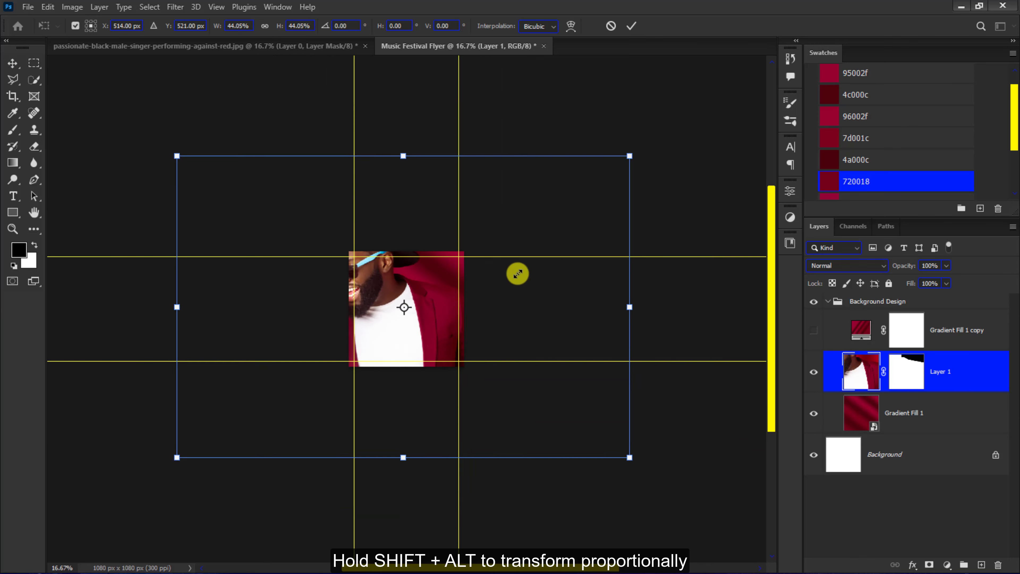
{"action": "key", "text": "Return"}
{"action": "key", "text": "ctrl+plus"}
{"action": "key", "text": "ctrl+plus"}
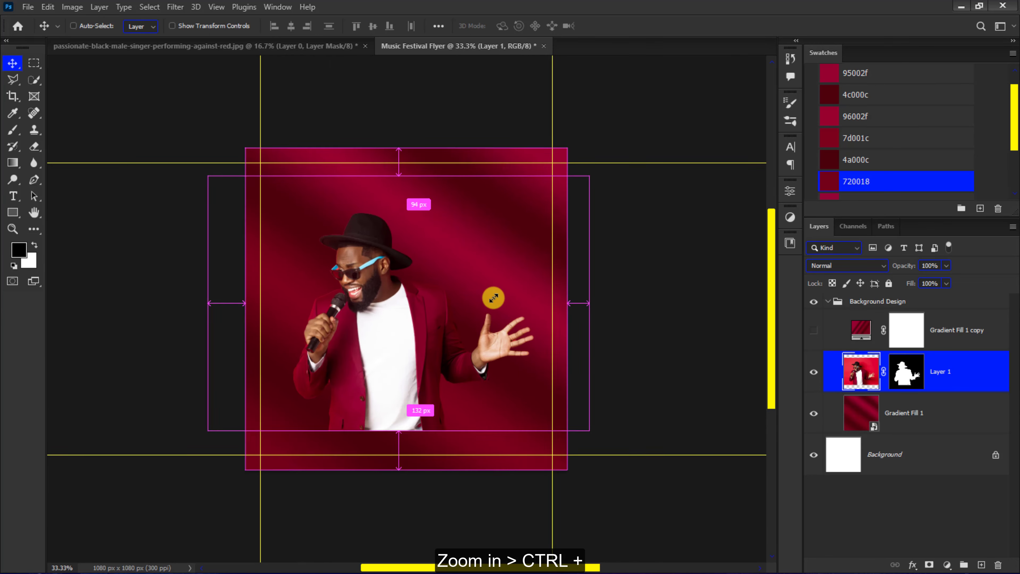
{"action": "key", "text": "ctrl+plus"}
- Move the singer up on the canvas and enlarge the cut-out slightly and proportionally
{"action": "left_click_drag", "start_coordinate": [387, 321], "coordinate": [395, 281]}
{"action": "key", "text": "ctrl+t"}
{"action": "left_click_drag", "start_coordinate": [683, 79], "coordinate": [701, 72]}
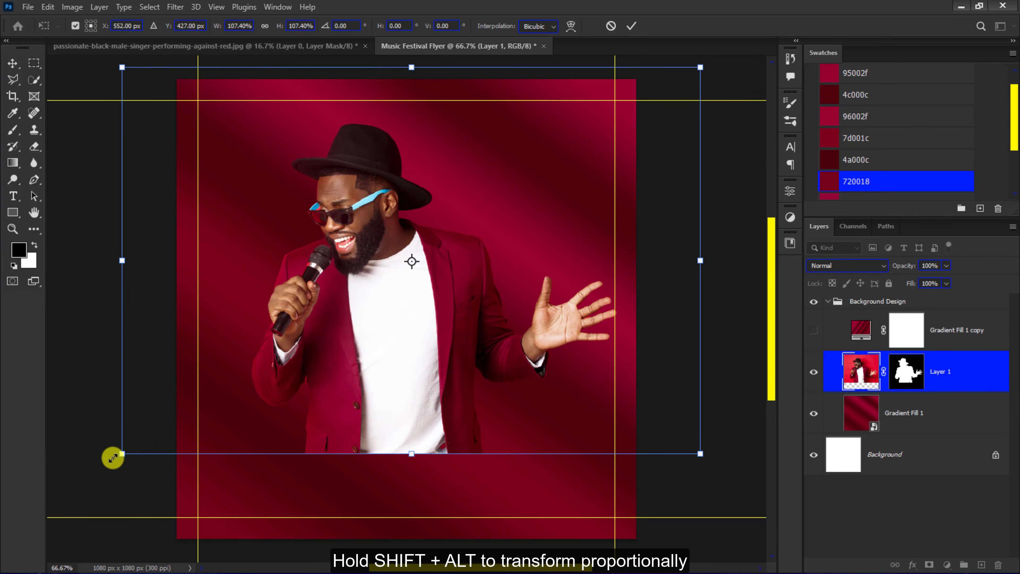
{"action": "left_click_drag", "start_coordinate": [113, 458], "coordinate": [105, 460]}
{"action": "key", "text": "Return"}
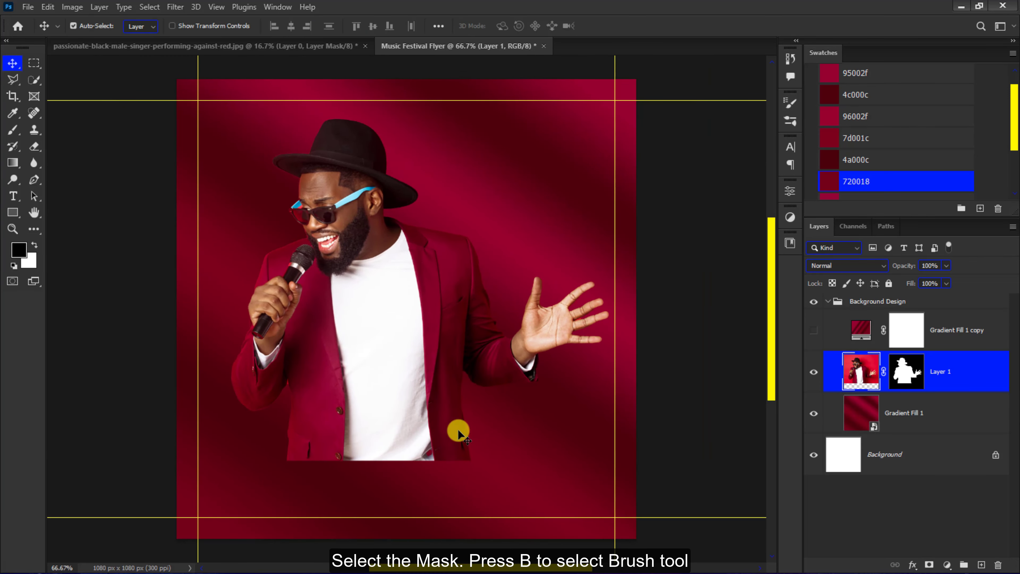
- Paint black on the singer's layer mask with a small soft brush to remove the halos around the hat
{"action": "left_click", "coordinate": [905, 373]}
{"action": "key", "text": "b"}
{"action": "key", "text": "ctrl+1"}
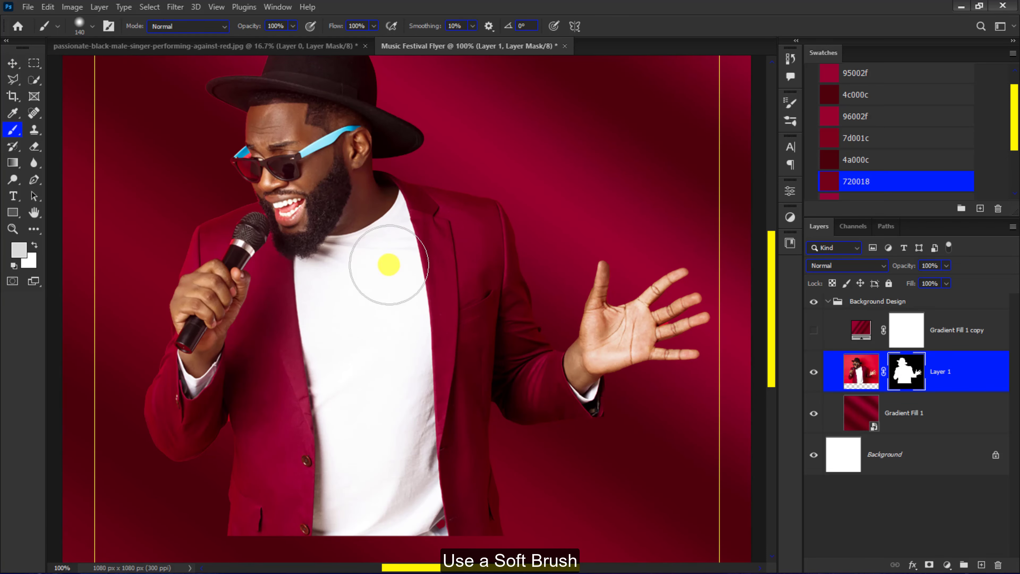
{"action": "scroll", "coordinate": [347, 237], "scroll_direction": "up", "scroll_amount": 4}
{"action": "key", "text": "ctrl+plus"}
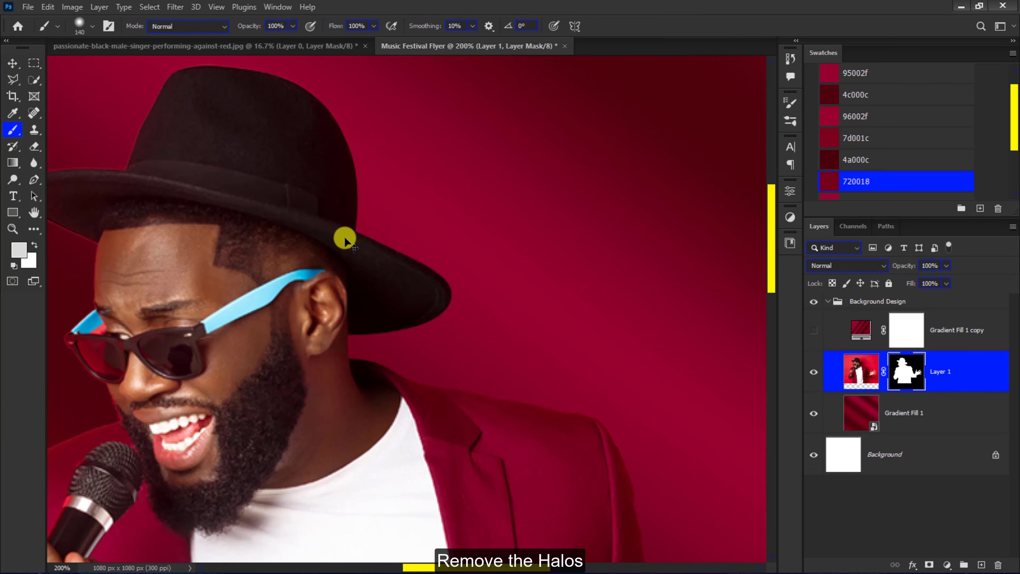
{"action": "scroll", "coordinate": [344, 238], "scroll_direction": "left", "scroll_amount": 3}
{"action": "mouse_move", "coordinate": [345, 237]}
{"action": "left_mouse_down"}
{"action": "mouse_move", "coordinate": [257, 264]}
{"action": "mouse_move", "coordinate": [270, 262]}
{"action": "mouse_move", "coordinate": [248, 218]}
{"action": "mouse_move", "coordinate": [227, 234]}
{"action": "mouse_move", "coordinate": [133, 258]}
{"action": "mouse_move", "coordinate": [183, 304]}
{"action": "mouse_move", "coordinate": [144, 285]}
{"action": "mouse_move", "coordinate": [210, 321]}
{"action": "mouse_move", "coordinate": [179, 306]}
{"action": "left_mouse_up"}
{"action": "key", "text": "d"}
{"action": "scroll", "coordinate": [255, 237], "scroll_direction": "up", "scroll_amount": 3}
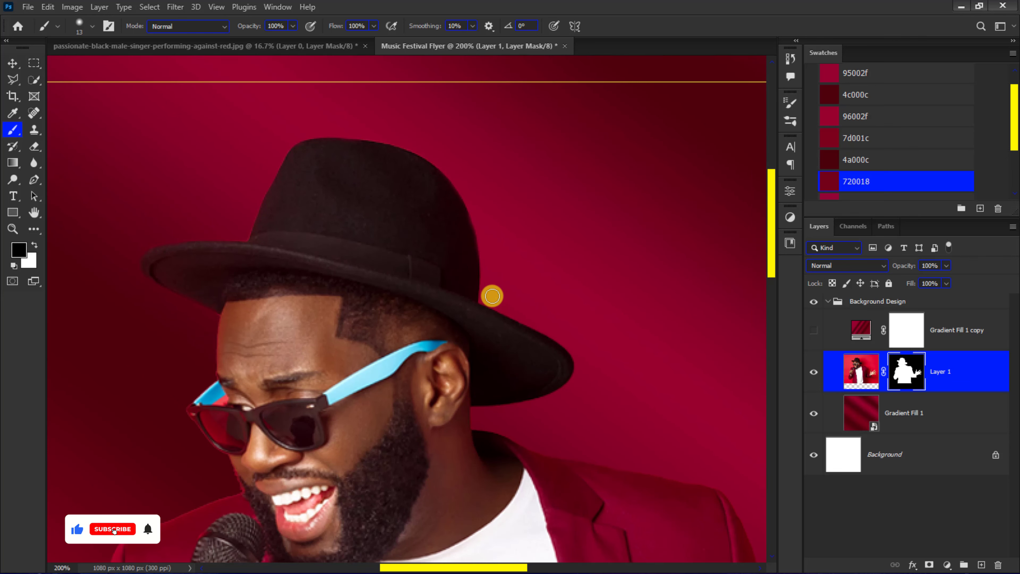
{"action": "key", "text": "ctrl+0"}
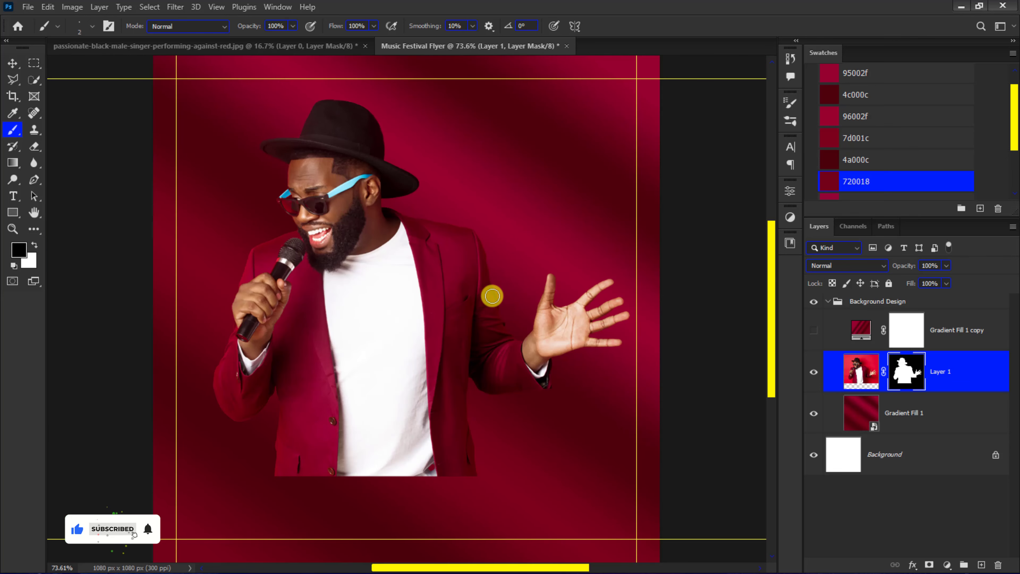
- Scale the singer layer proportionally to about 93% and shift it slightly up and to the right
{"action": "left_click", "coordinate": [13, 63]}
{"action": "key", "text": "ctrl+minus"}
{"action": "key", "text": "ctrl+minus"}
{"action": "key", "text": "ctrl+t"}
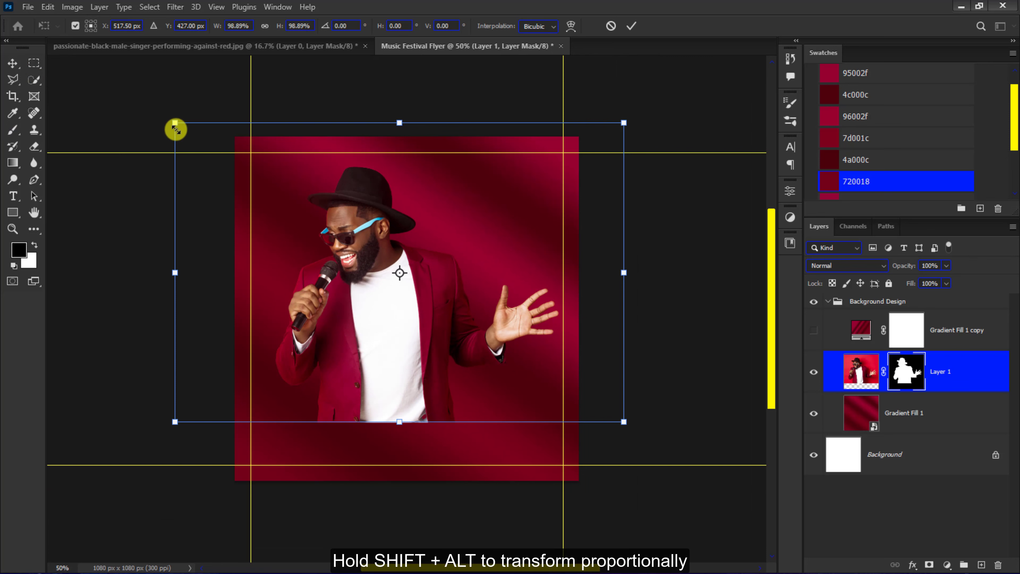
{"action": "left_click_drag", "start_coordinate": [175, 124], "coordinate": [191, 132]}
{"action": "left_click_drag", "start_coordinate": [353, 294], "coordinate": [366, 288]}
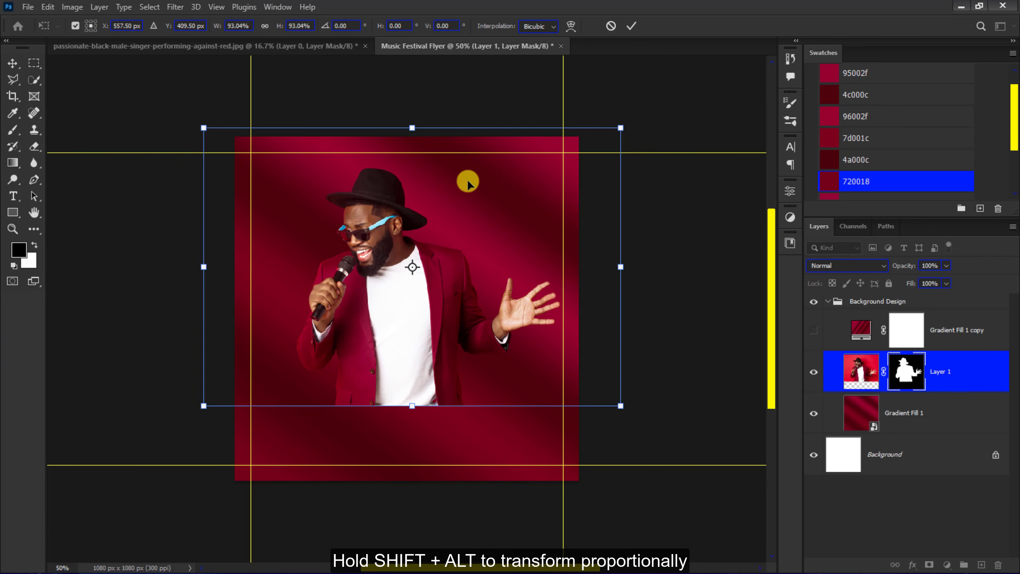
{"action": "left_click", "coordinate": [632, 26]}
{"action": "key", "text": "b"}
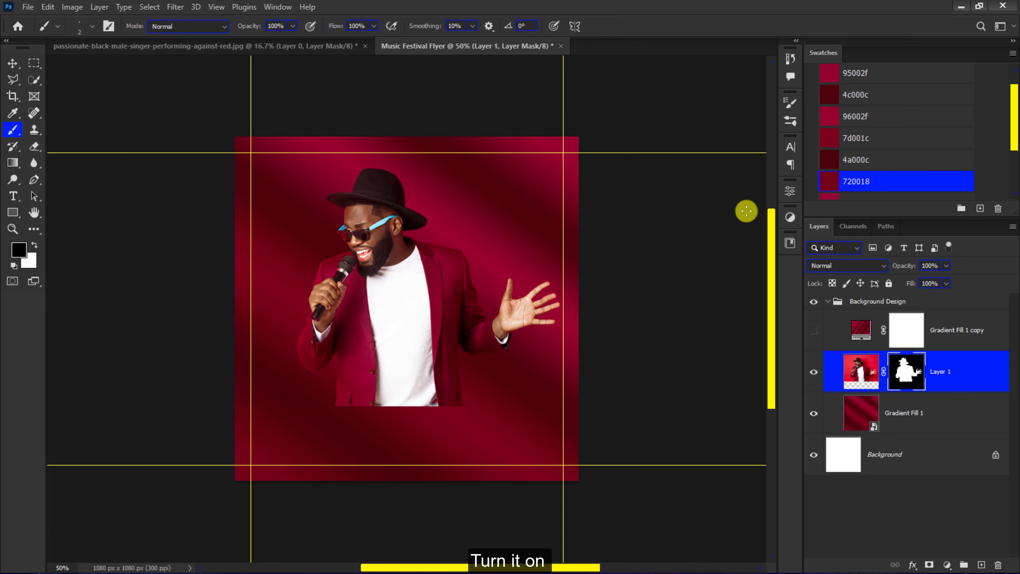
- Show the Gradient Fill 1 copy layer and move its gradient's dark stop at 82% to 79%
{"action": "left_click", "coordinate": [812, 331]}
{"action": "double_click", "coordinate": [868, 331]}
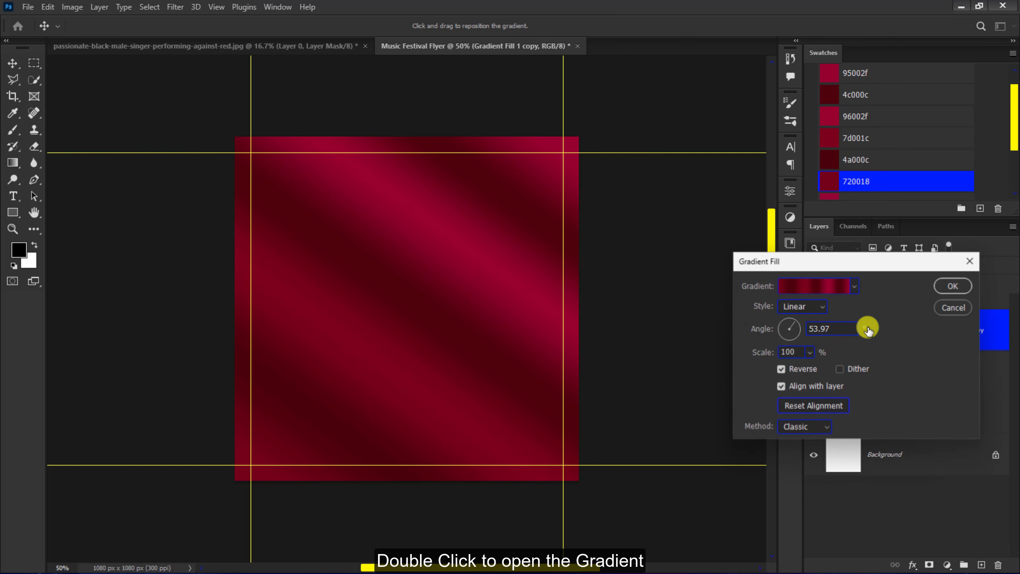
{"action": "left_click", "coordinate": [817, 282]}
{"action": "left_click", "coordinate": [859, 466]}
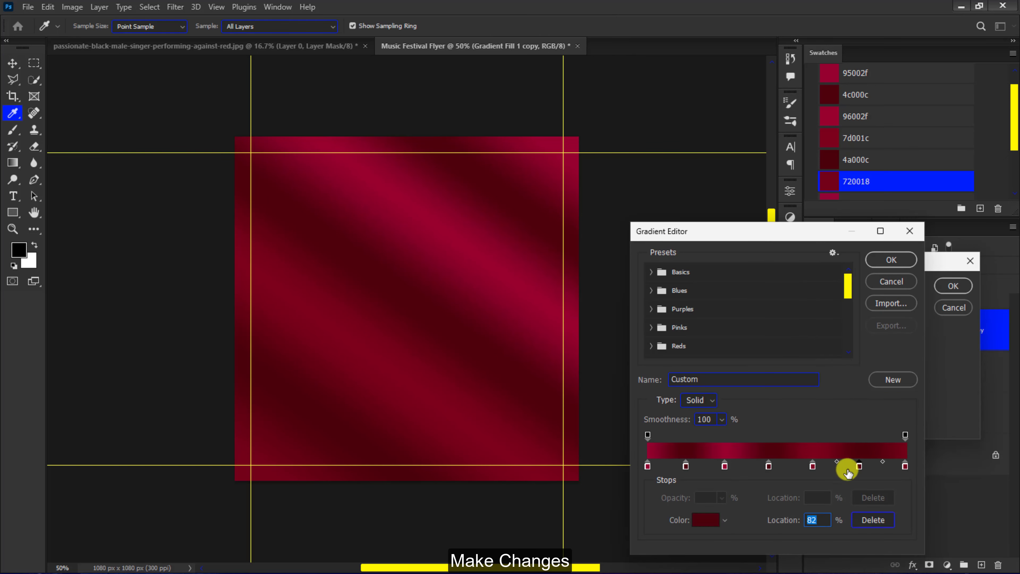
{"action": "type", "text": "79"}
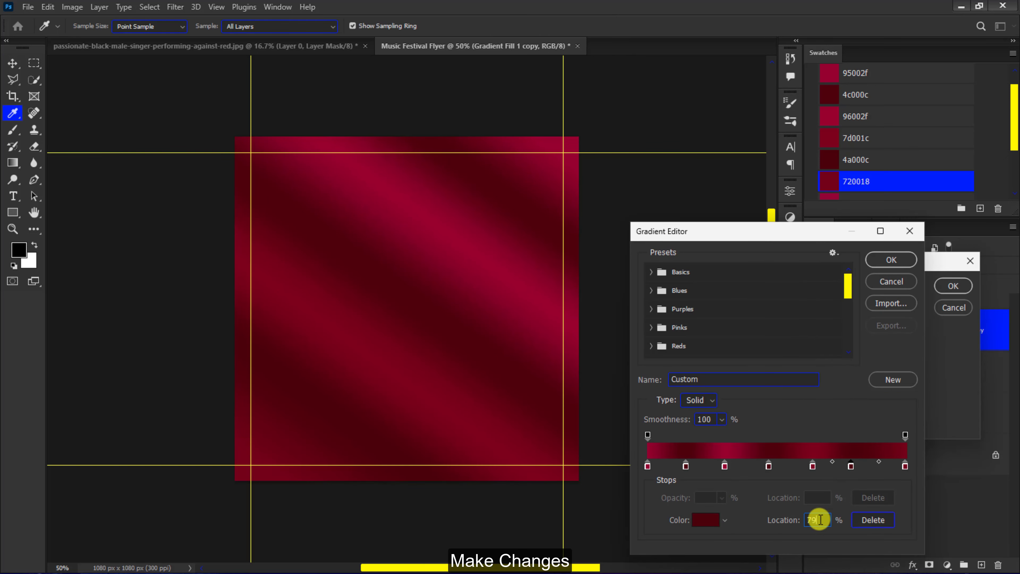
- Add a colour stop at 90% with the 920434 swatch colour and accept the edited gradient
{"action": "left_click", "coordinate": [878, 466]}
{"action": "type", "text": "90"}
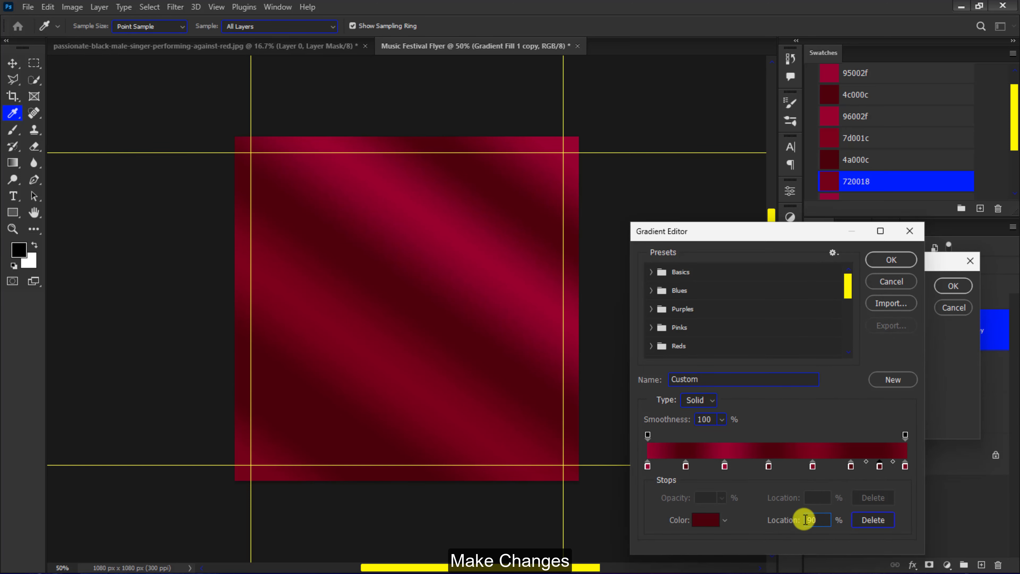
{"action": "left_click", "coordinate": [711, 525]}
{"action": "scroll", "coordinate": [854, 173], "scroll_direction": "down", "scroll_amount": 2}
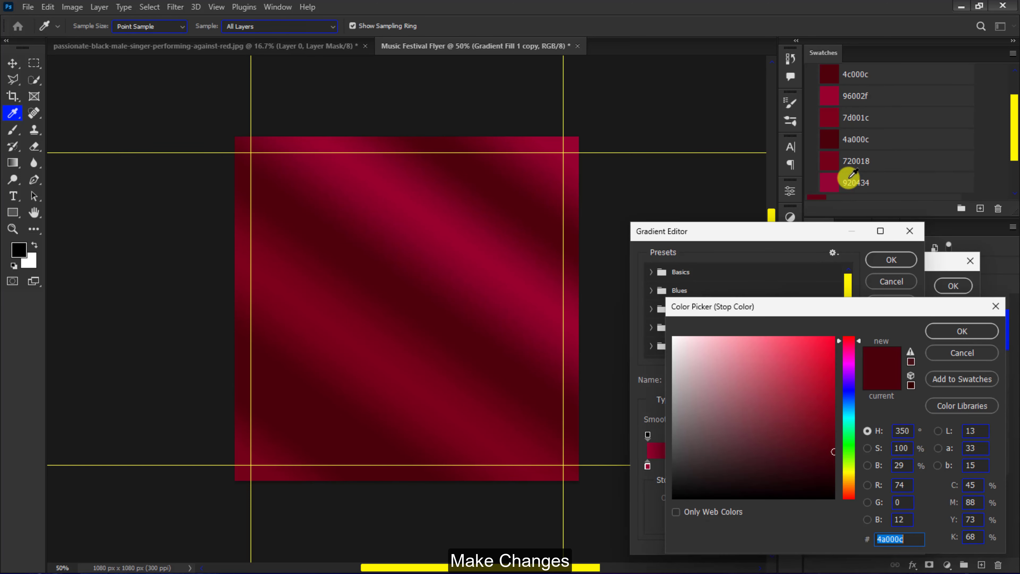
{"action": "left_click", "coordinate": [828, 172]}
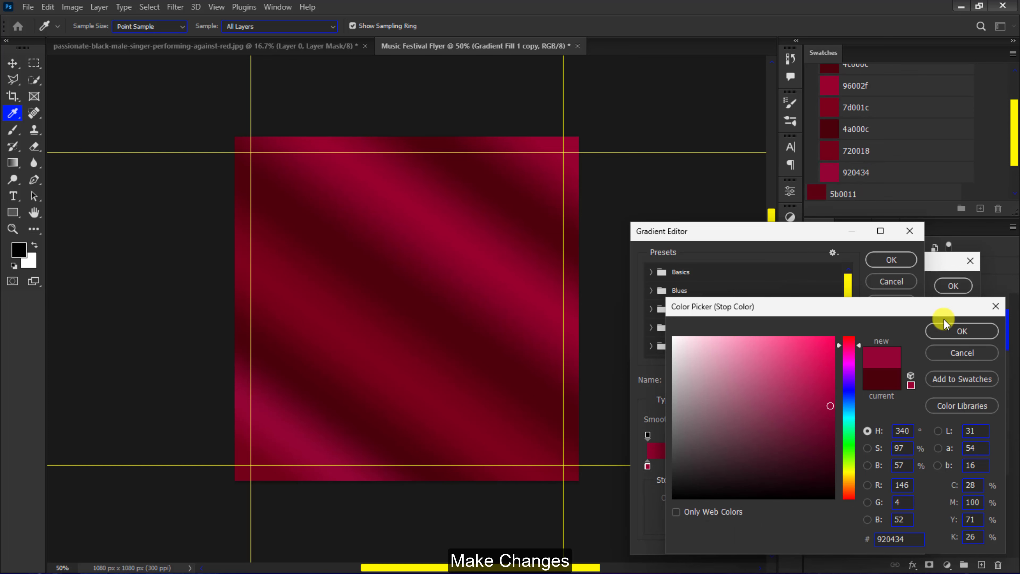
{"action": "left_click", "coordinate": [949, 335]}
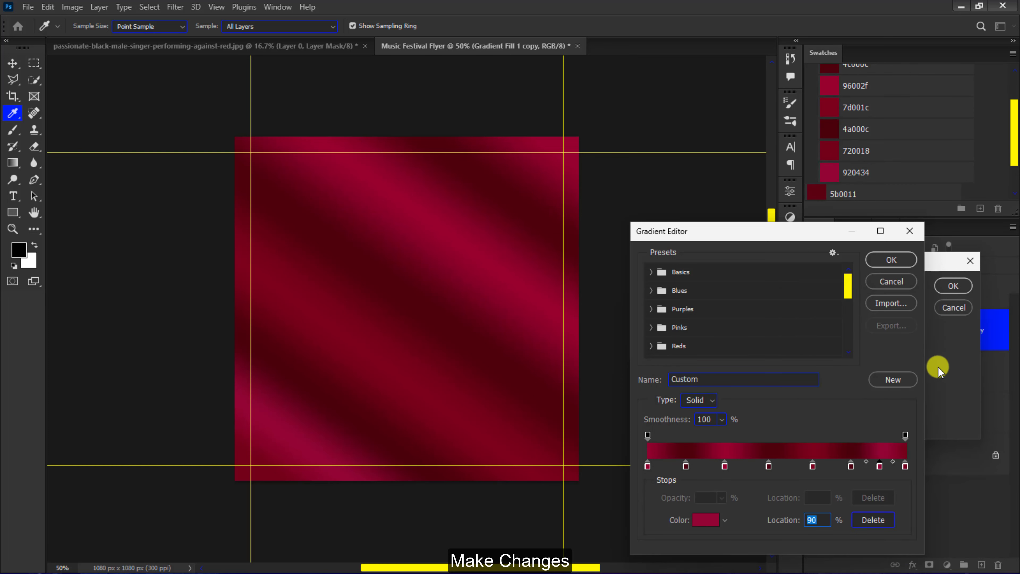
{"action": "left_click", "coordinate": [906, 466]}
{"action": "left_click", "coordinate": [903, 264]}
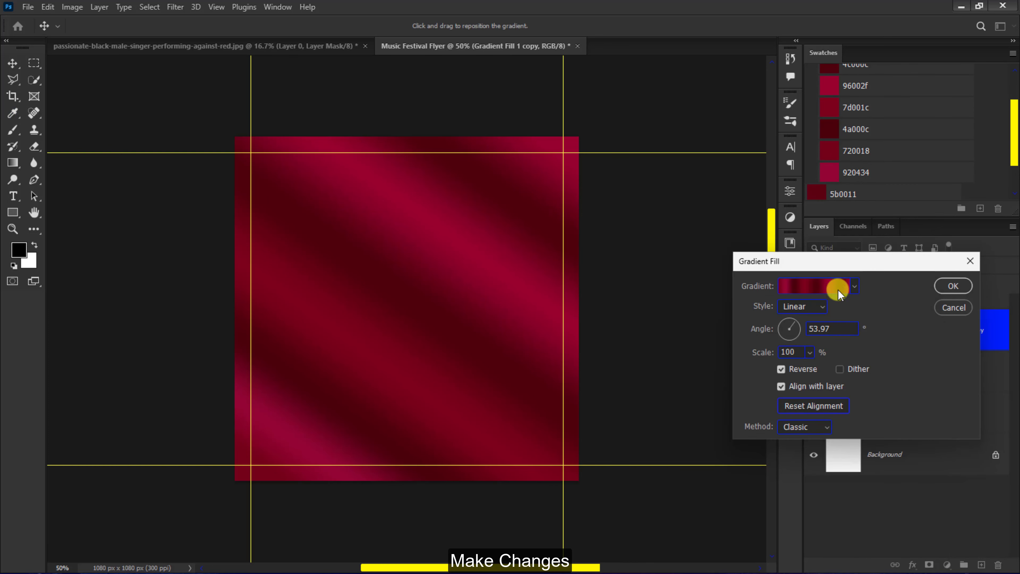
- Set the copied gradient fill to Diamond style, a -39.75° angle and the Perceptual method, and apply it
{"action": "left_click", "coordinate": [805, 306]}
{"action": "left_click", "coordinate": [806, 362]}
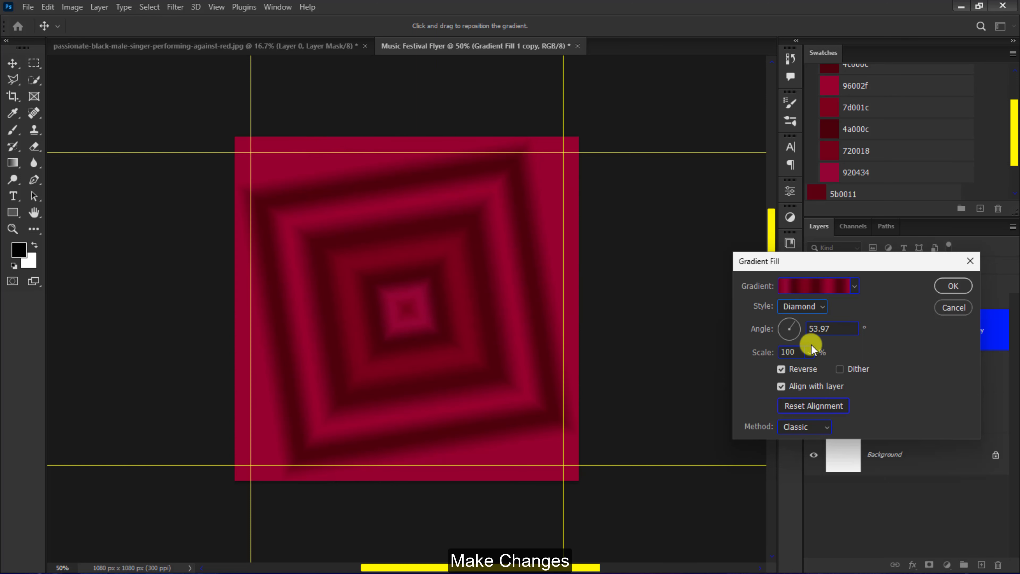
{"action": "left_click_drag", "start_coordinate": [838, 331], "coordinate": [808, 330]}
{"action": "type", "text": "-39.75"}
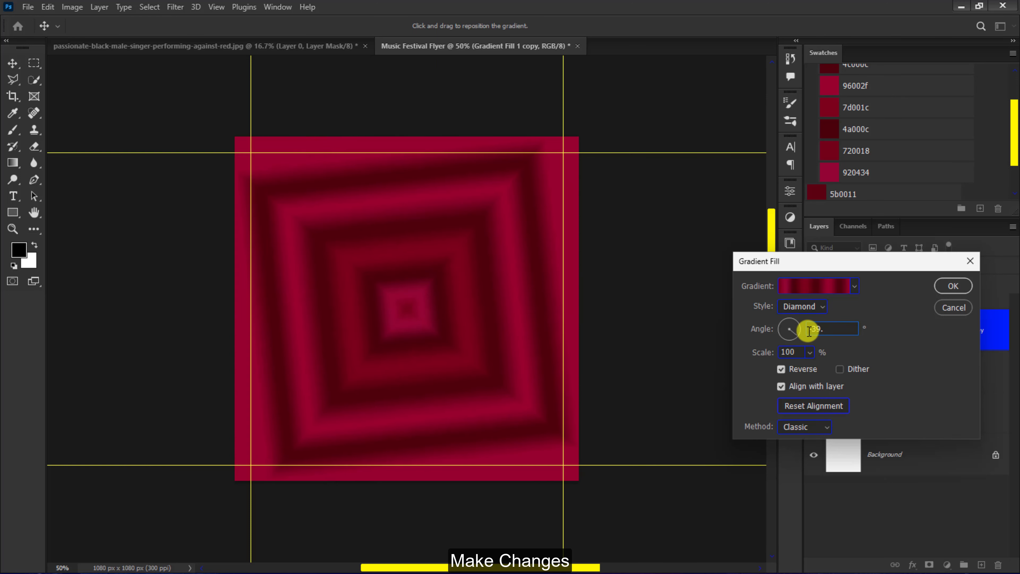
{"action": "left_click", "coordinate": [791, 420]}
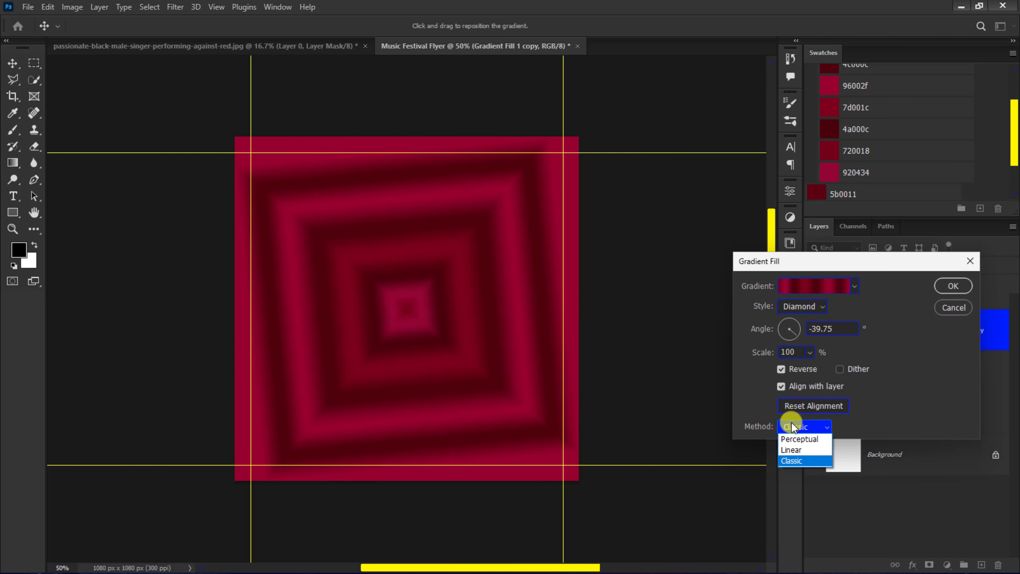
{"action": "left_click", "coordinate": [792, 438]}
{"action": "left_click", "coordinate": [950, 285]}
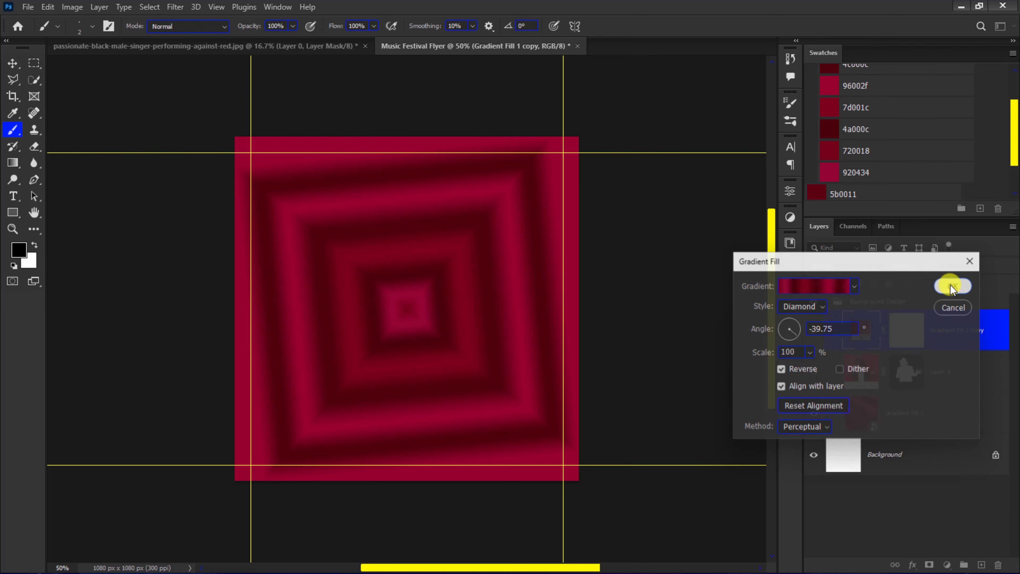
- Convert the diamond gradient layer to a smart object and scale it proportionally to about 55% around its centre
{"action": "right_click", "coordinate": [947, 327]}
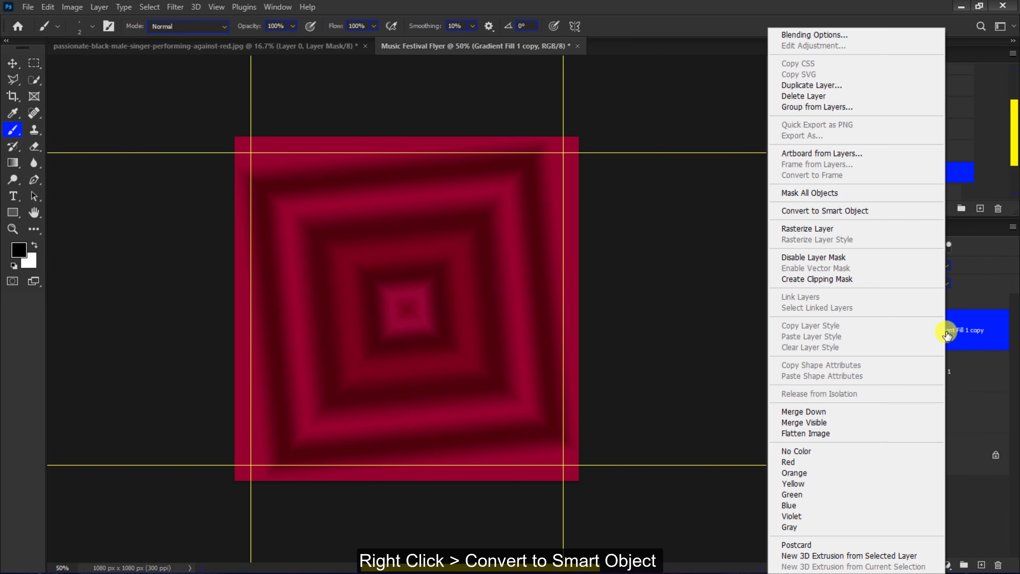
{"action": "left_click", "coordinate": [870, 210]}
{"action": "key", "text": "ctrl+t"}
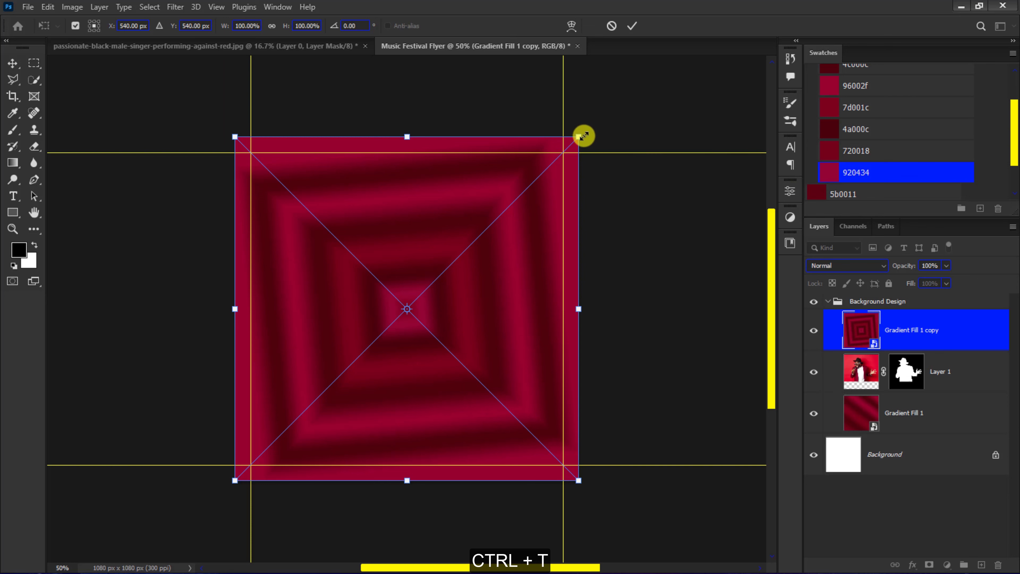
{"action": "left_click_drag", "start_coordinate": [577, 136], "coordinate": [525, 225]}
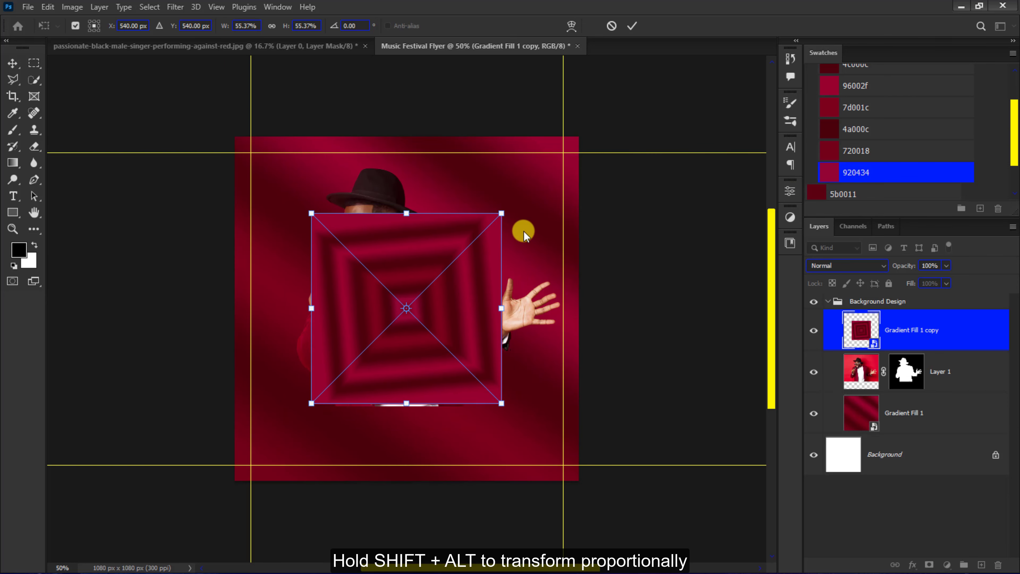
- Place the diamond gradient layer below the singer layer, then transform it to about 64% scale with a rotation of about -3.6°
{"action": "left_click_drag", "start_coordinate": [921, 329], "coordinate": [927, 394]}
{"action": "key", "text": "ctrl+t"}
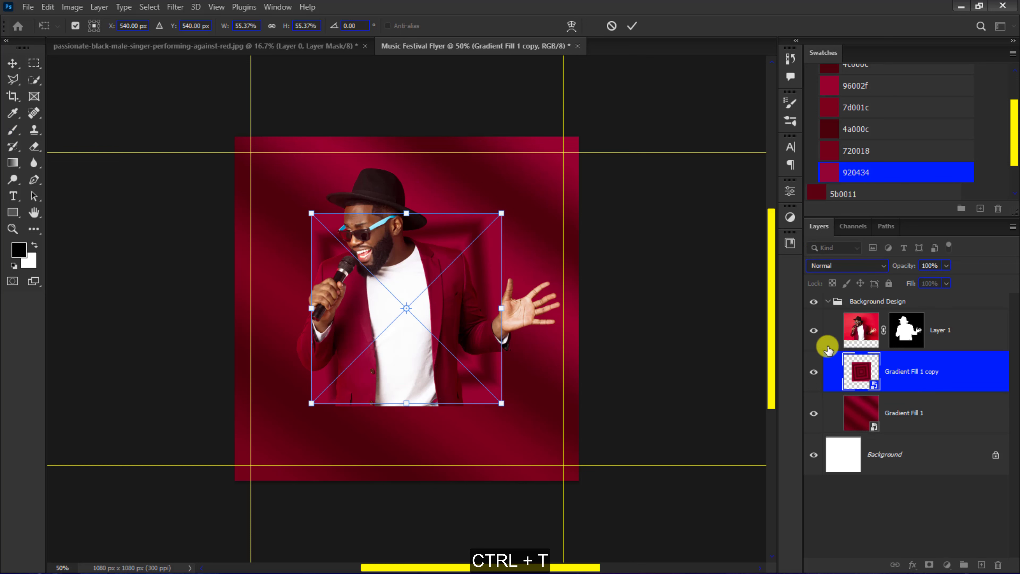
{"action": "left_click_drag", "start_coordinate": [505, 213], "coordinate": [514, 187]}
{"action": "left_click", "coordinate": [632, 26]}
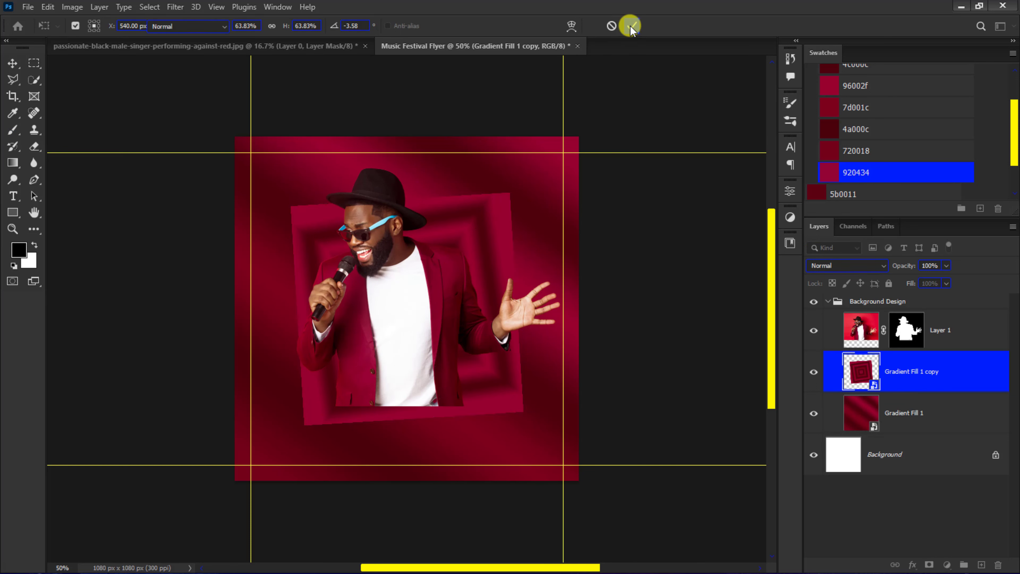
- Add a layer mask to the diamond gradient and paint its edges black with a soft 107 px brush
{"action": "key", "text": "b"}
{"action": "key", "text": "ctrl+plus"}
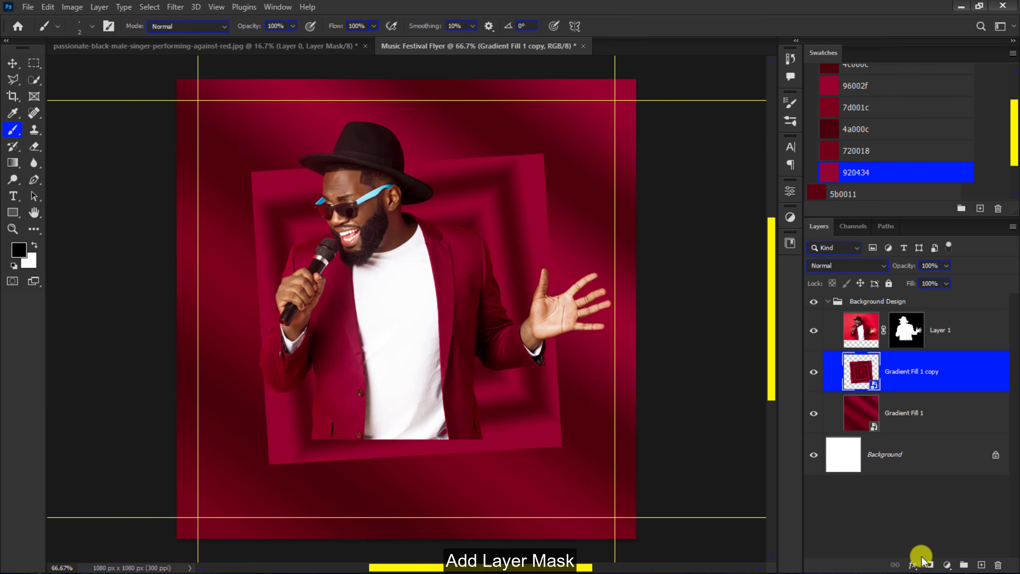
{"action": "left_click", "coordinate": [927, 565]}
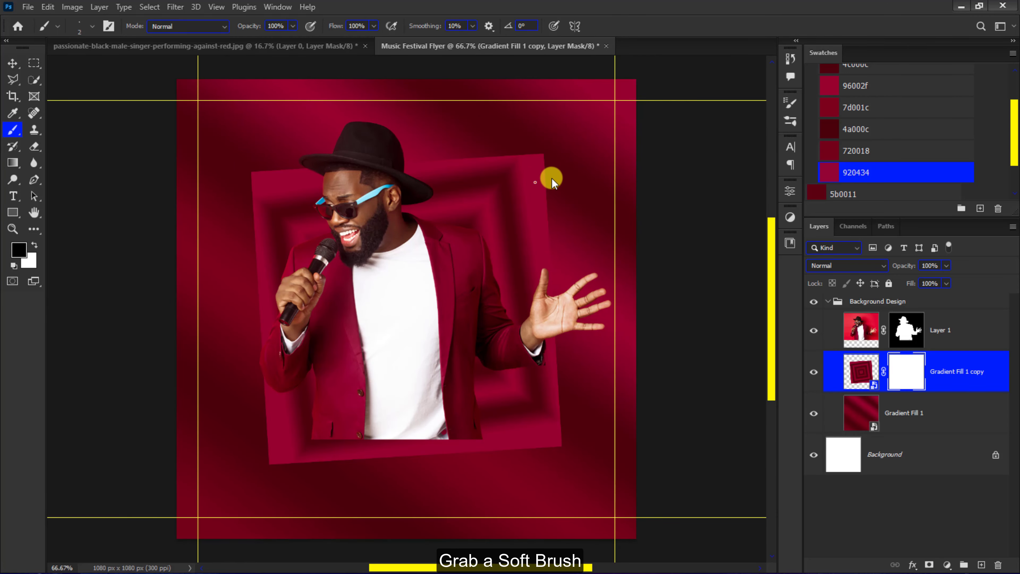
{"action": "mouse_move", "coordinate": [535, 182]}
{"action": "left_mouse_down"}
{"action": "mouse_move", "coordinate": [561, 178]}
{"action": "mouse_move", "coordinate": [566, 279]}
{"action": "mouse_move", "coordinate": [562, 146]}
{"action": "mouse_move", "coordinate": [578, 478]}
{"action": "mouse_move", "coordinate": [564, 462]}
{"action": "mouse_move", "coordinate": [532, 460]}
{"action": "mouse_move", "coordinate": [367, 463]}
{"action": "mouse_move", "coordinate": [263, 483]}
{"action": "mouse_move", "coordinate": [239, 253]}
{"action": "mouse_move", "coordinate": [244, 163]}
{"action": "mouse_move", "coordinate": [234, 249]}
{"action": "mouse_move", "coordinate": [244, 361]}
{"action": "mouse_move", "coordinate": [249, 219]}
{"action": "mouse_move", "coordinate": [311, 164]}
{"action": "mouse_move", "coordinate": [259, 157]}
{"action": "mouse_move", "coordinate": [522, 134]}
{"action": "mouse_move", "coordinate": [464, 137]}
{"action": "mouse_move", "coordinate": [496, 145]}
{"action": "left_mouse_up"}
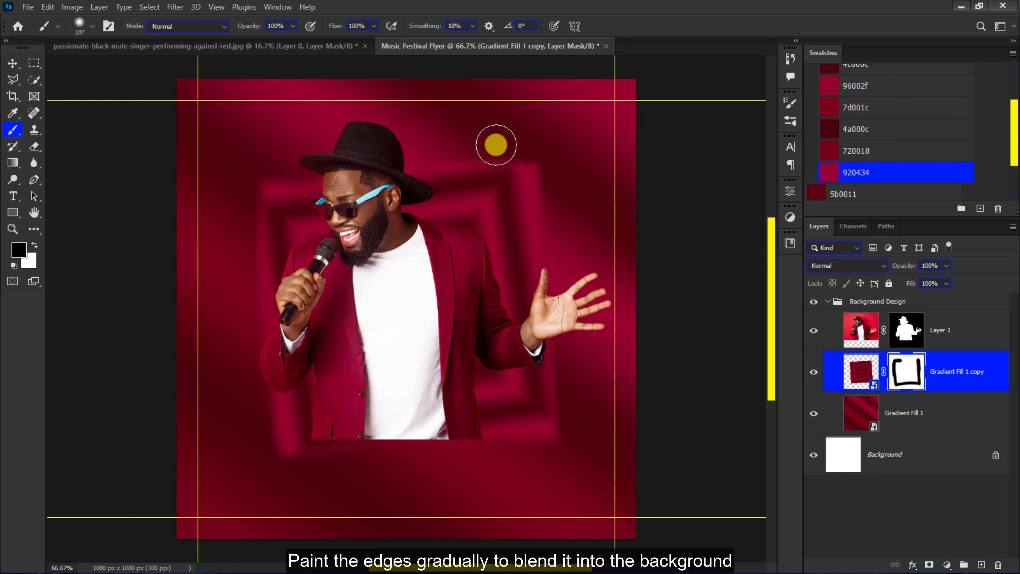
- Reduce the brush to 27% flow and 24% opacity and paint the gradient square's edges to blend them into the background
{"action": "left_click", "coordinate": [373, 26]}
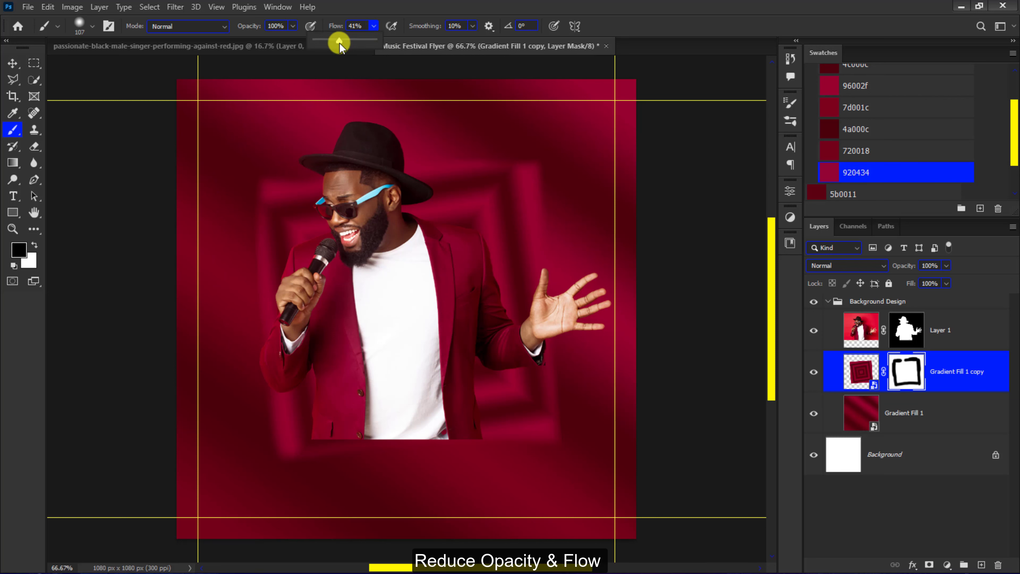
{"action": "left_click", "coordinate": [293, 26]}
{"action": "left_click_drag", "start_coordinate": [290, 39], "coordinate": [254, 49]}
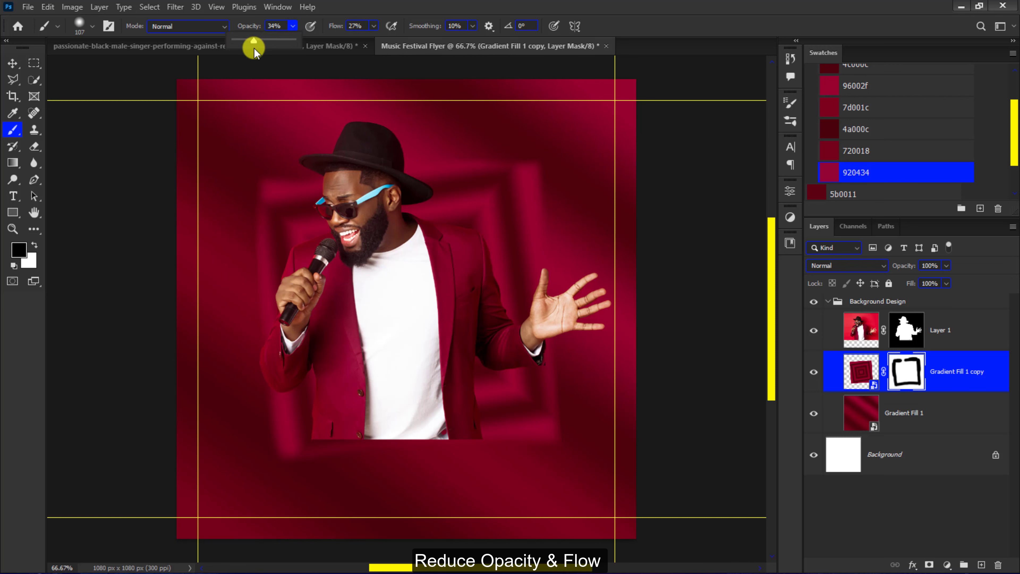
{"action": "mouse_move", "coordinate": [496, 487]}
{"action": "left_mouse_down"}
{"action": "mouse_move", "coordinate": [517, 454]}
{"action": "mouse_move", "coordinate": [569, 446]}
{"action": "mouse_move", "coordinate": [516, 459]}
{"action": "mouse_move", "coordinate": [577, 390]}
{"action": "mouse_move", "coordinate": [570, 343]}
{"action": "mouse_move", "coordinate": [576, 426]}
{"action": "mouse_move", "coordinate": [563, 358]}
{"action": "mouse_move", "coordinate": [574, 437]}
{"action": "left_mouse_up"}
{"action": "mouse_move", "coordinate": [303, 468]}
{"action": "left_mouse_down"}
{"action": "mouse_move", "coordinate": [283, 462]}
{"action": "mouse_move", "coordinate": [274, 397]}
{"action": "mouse_move", "coordinate": [258, 394]}
{"action": "mouse_move", "coordinate": [277, 456]}
{"action": "mouse_move", "coordinate": [260, 403]}
{"action": "mouse_move", "coordinate": [263, 444]}
{"action": "mouse_move", "coordinate": [276, 455]}
{"action": "mouse_move", "coordinate": [254, 233]}
{"action": "mouse_move", "coordinate": [251, 269]}
{"action": "mouse_move", "coordinate": [240, 238]}
{"action": "mouse_move", "coordinate": [247, 283]}
{"action": "mouse_move", "coordinate": [253, 170]}
{"action": "mouse_move", "coordinate": [290, 170]}
{"action": "mouse_move", "coordinate": [258, 175]}
{"action": "left_mouse_up"}
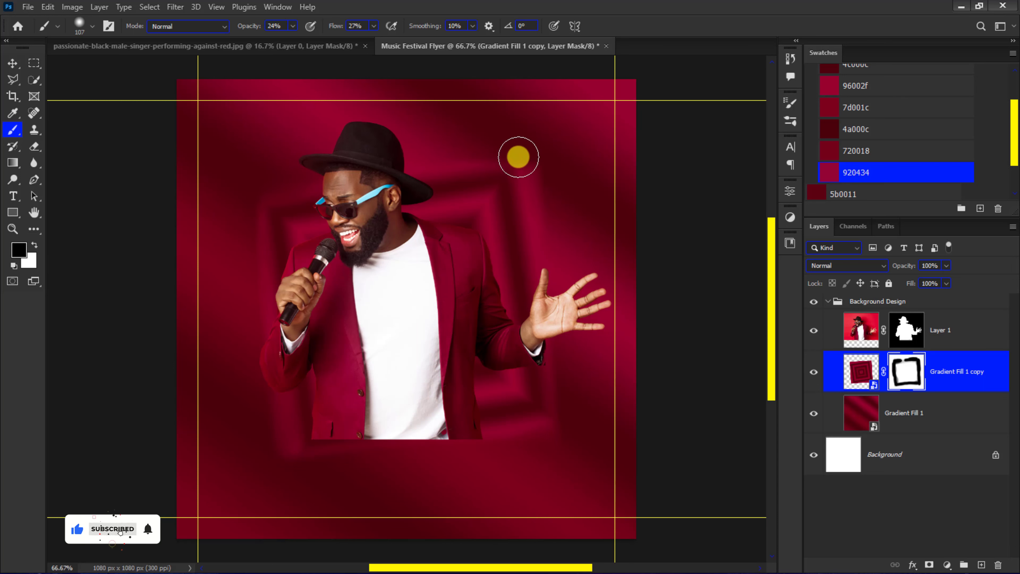
- Raise the brush opacity to 45% and paint the gradient square's mask along its upper edge to fade it
{"action": "left_click", "coordinate": [293, 26]}
{"action": "left_click_drag", "start_coordinate": [293, 40], "coordinate": [305, 40]}
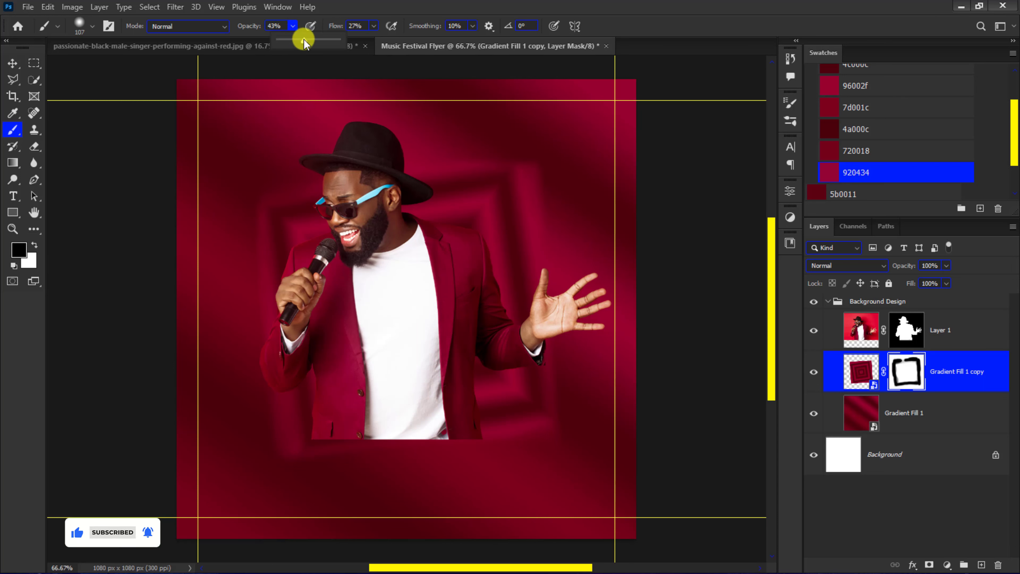
{"action": "left_click", "coordinate": [543, 143]}
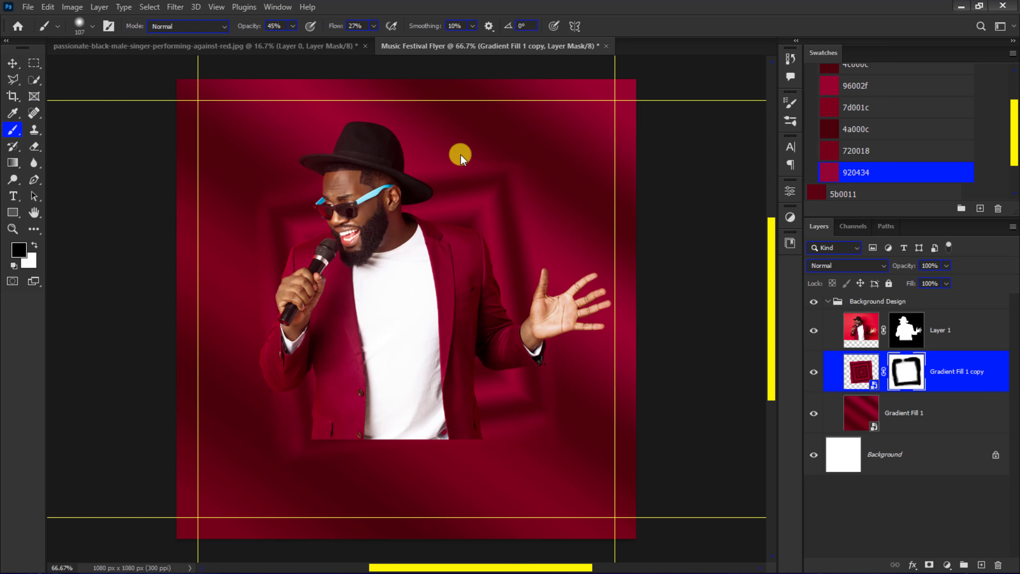
- Set the brush to 15% opacity and 50% flow and soften the gradient square's remaining edges on its mask
{"action": "left_click", "coordinate": [293, 27]}
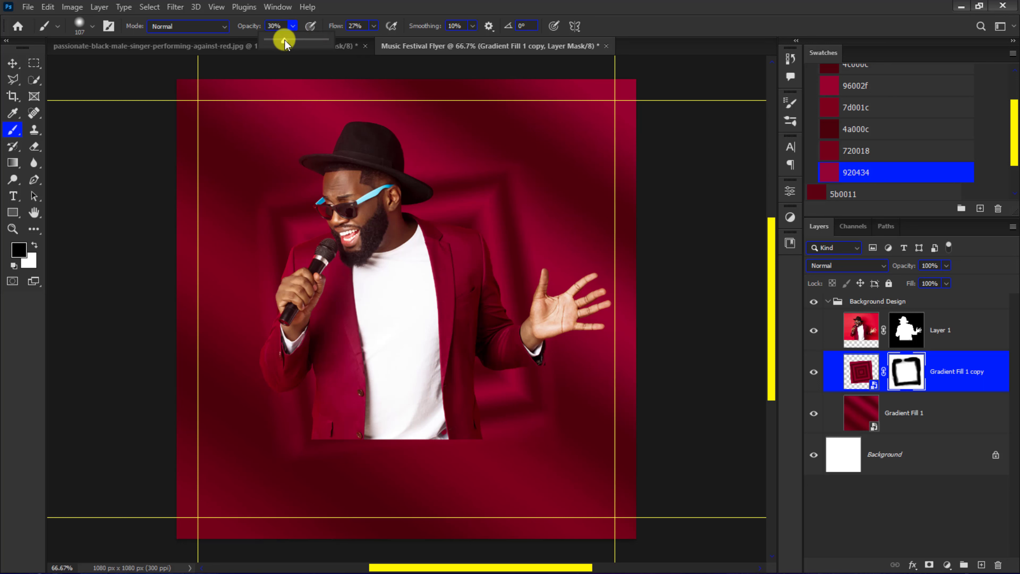
{"action": "left_click", "coordinate": [373, 26]}
{"action": "left_click_drag", "start_coordinate": [372, 41], "coordinate": [379, 41]}
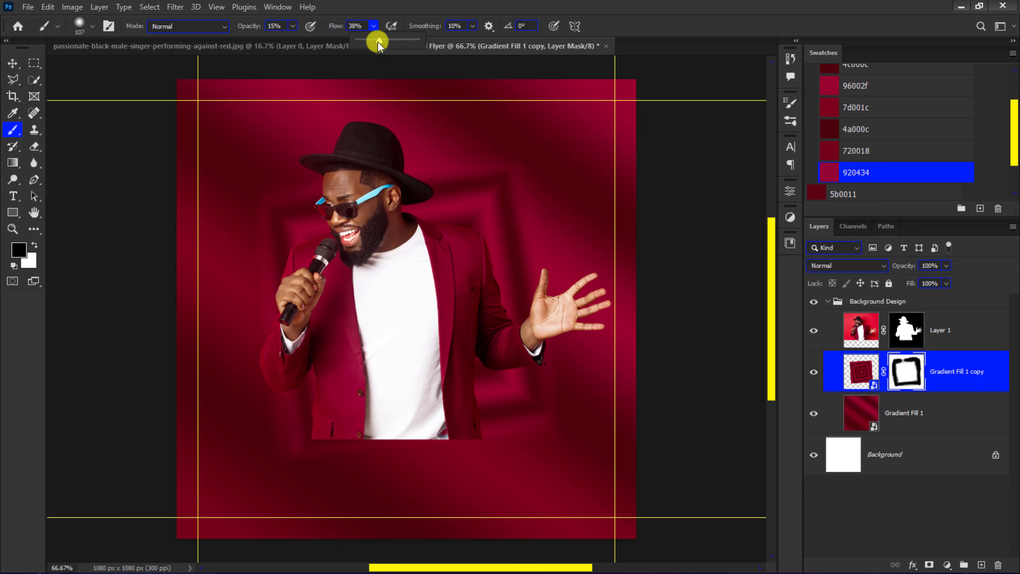
{"action": "left_click", "coordinate": [547, 232]}
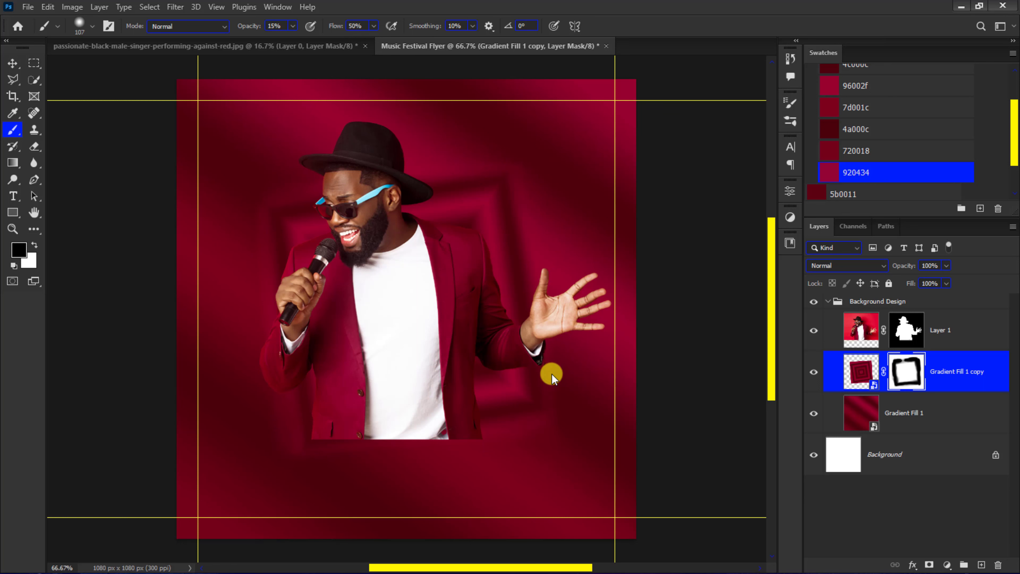
- Target the singer layer's mask and shape the soft round brush into a thin ellipse at 37°, with 100% opacity and flow
{"action": "left_click", "coordinate": [897, 337]}
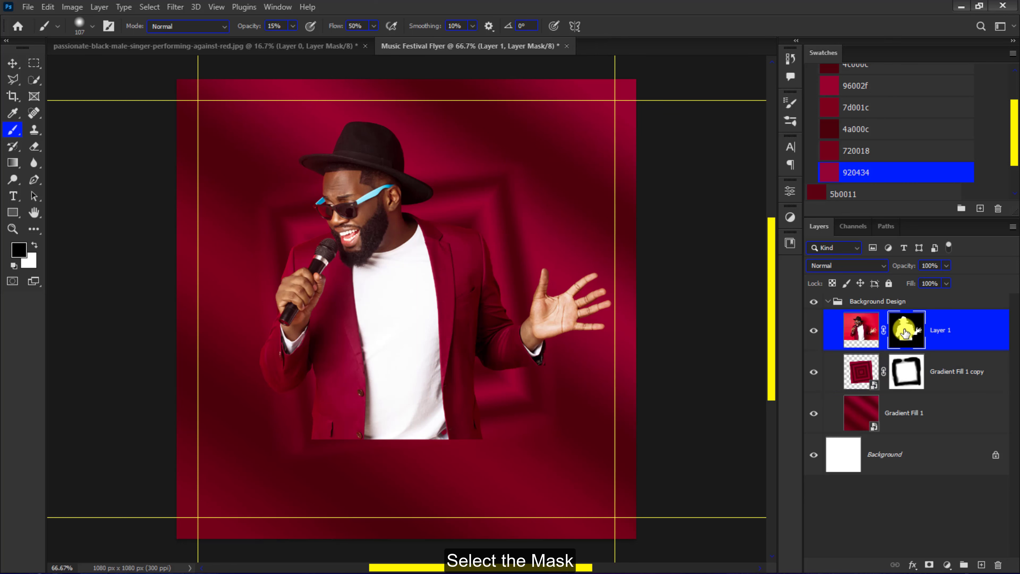
{"action": "left_click", "coordinate": [85, 26]}
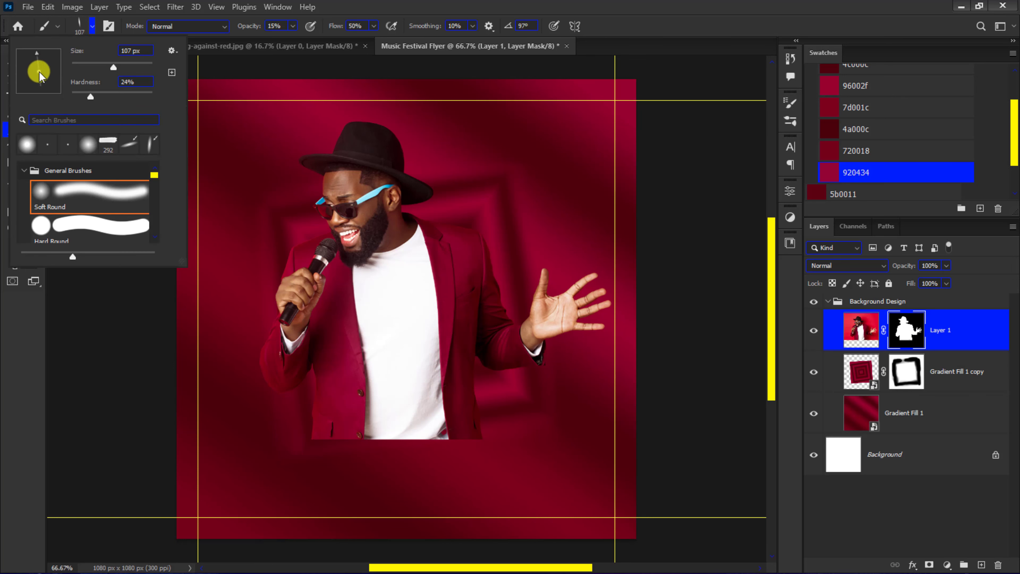
{"action": "left_click_drag", "start_coordinate": [38, 72], "coordinate": [54, 60]}
{"action": "left_click_drag", "start_coordinate": [90, 95], "coordinate": [65, 91]}
{"action": "left_click_drag", "start_coordinate": [293, 26], "coordinate": [376, 39]}
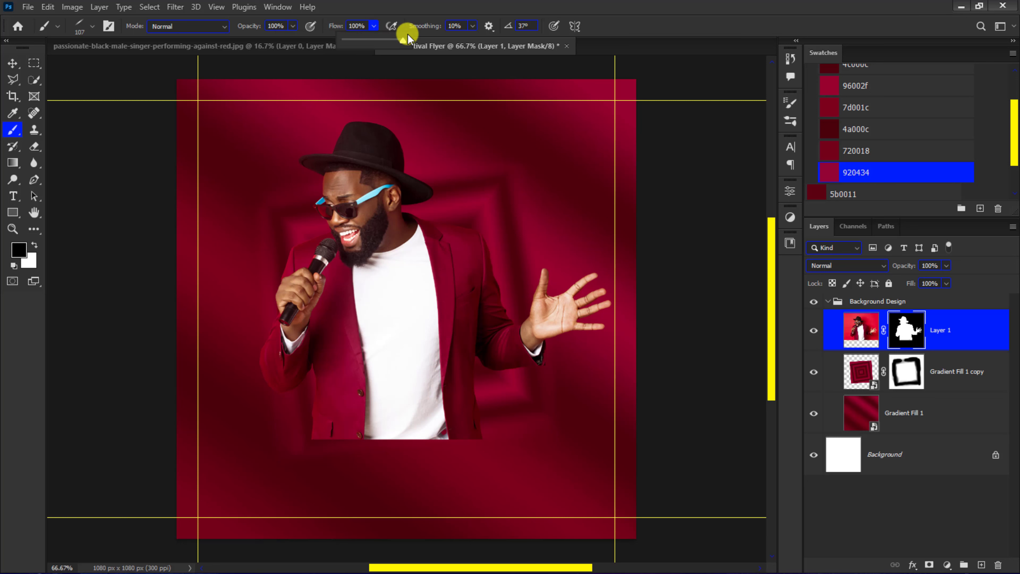
- Enlarge the brush to 269 px and paint black slanted strokes along the bottom of the singer's jacket and shirt to fade them out
{"action": "mouse_move", "coordinate": [407, 427]}
{"action": "left_mouse_down", "text": "alt"}
{"action": "mouse_move", "coordinate": [433, 415]}
{"action": "mouse_move", "coordinate": [418, 428]}
{"action": "left_mouse_up", "text": "alt"}
{"action": "mouse_move", "coordinate": [416, 431]}
{"action": "left_mouse_down", "text": "alt"}
{"action": "mouse_move", "coordinate": [444, 416]}
{"action": "mouse_move", "coordinate": [434, 426]}
{"action": "mouse_move", "coordinate": [462, 452]}
{"action": "left_mouse_up", "text": "alt"}
{"action": "mouse_move", "coordinate": [398, 447]}
{"action": "left_mouse_down"}
{"action": "mouse_move", "coordinate": [312, 451]}
{"action": "mouse_move", "coordinate": [303, 395]}
{"action": "mouse_move", "coordinate": [345, 427]}
{"action": "mouse_move", "coordinate": [384, 404]}
{"action": "mouse_move", "coordinate": [369, 443]}
{"action": "mouse_move", "coordinate": [427, 390]}
{"action": "mouse_move", "coordinate": [468, 415]}
{"action": "mouse_move", "coordinate": [430, 413]}
{"action": "mouse_move", "coordinate": [369, 474]}
{"action": "mouse_move", "coordinate": [377, 451]}
{"action": "mouse_move", "coordinate": [333, 456]}
{"action": "mouse_move", "coordinate": [305, 445]}
{"action": "mouse_move", "coordinate": [323, 411]}
{"action": "mouse_move", "coordinate": [354, 461]}
{"action": "mouse_move", "coordinate": [320, 440]}
{"action": "mouse_move", "coordinate": [389, 458]}
{"action": "mouse_move", "coordinate": [381, 441]}
{"action": "mouse_move", "coordinate": [294, 445]}
{"action": "mouse_move", "coordinate": [266, 416]}
{"action": "mouse_move", "coordinate": [284, 430]}
{"action": "mouse_move", "coordinate": [277, 449]}
{"action": "left_mouse_up"}
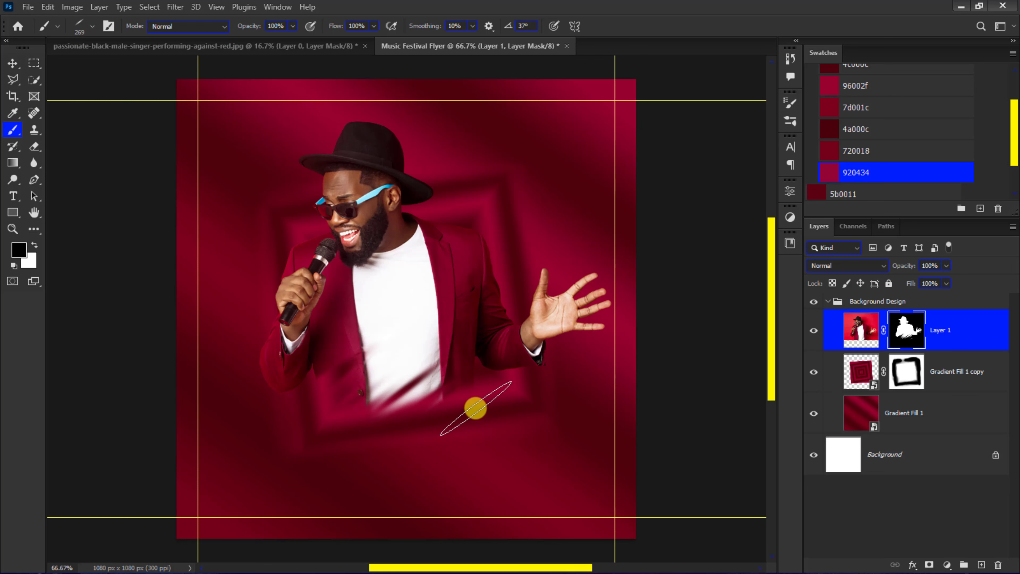
{"action": "left_click", "coordinate": [13, 63]}
{"action": "key", "text": "ctrl+minus"}
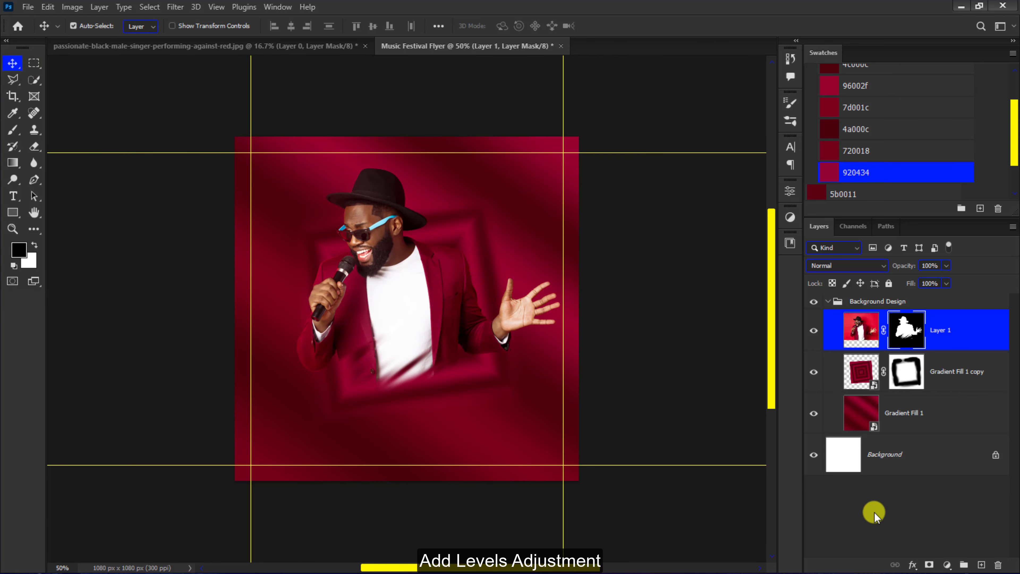
- Add a Levels adjustment with the white input at 221, clip it to the singer layer and compare the image with and without it
{"action": "left_click", "coordinate": [944, 565]}
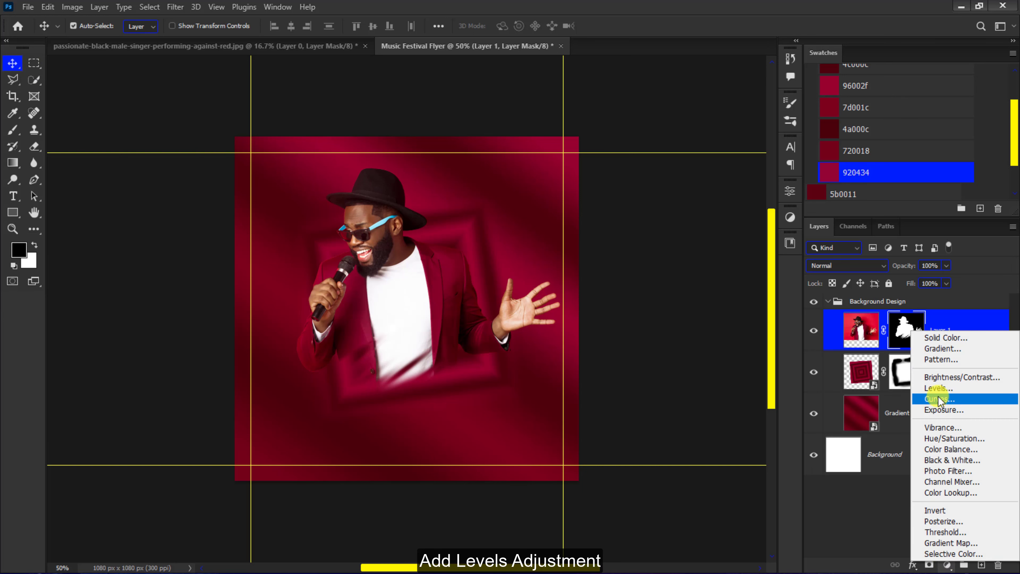
{"action": "left_click", "coordinate": [936, 388]}
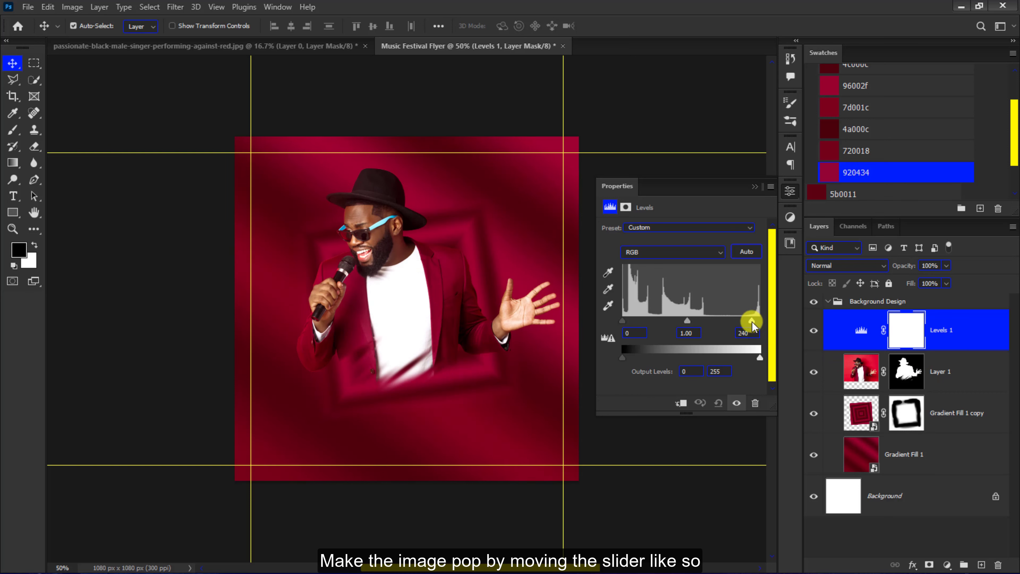
{"action": "mouse_move", "coordinate": [747, 323]}
{"action": "left_mouse_down"}
{"action": "mouse_move", "coordinate": [731, 323]}
{"action": "mouse_move", "coordinate": [741, 324]}
{"action": "left_mouse_up"}
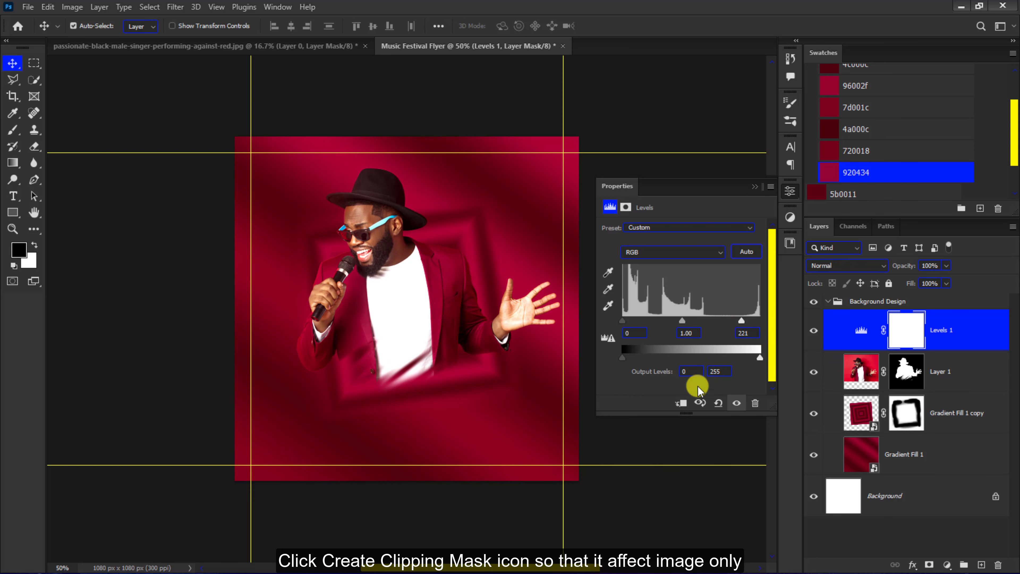
{"action": "left_click", "coordinate": [682, 403]}
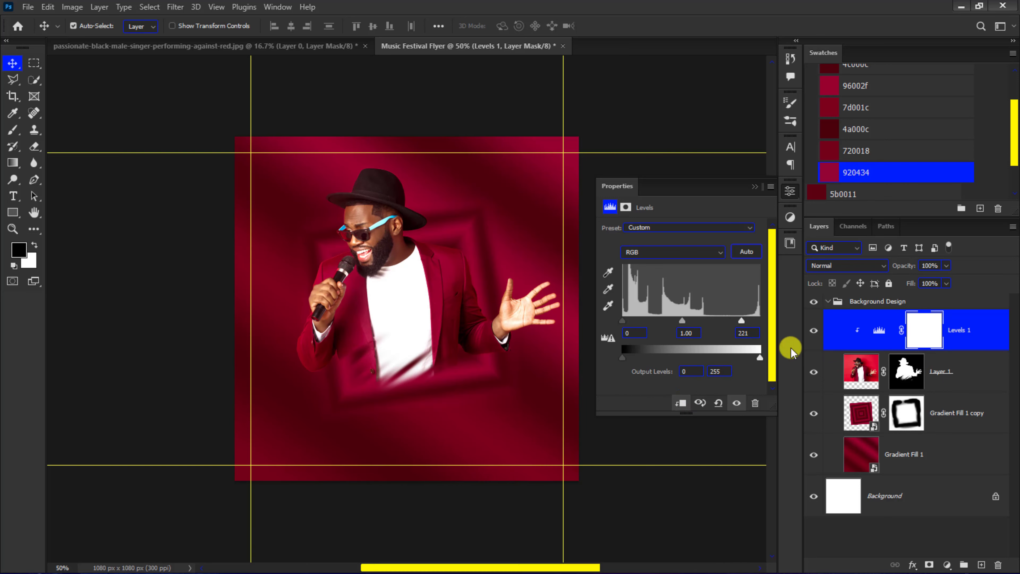
{"action": "left_click", "coordinate": [814, 330]}
{"action": "left_click", "coordinate": [814, 330]}
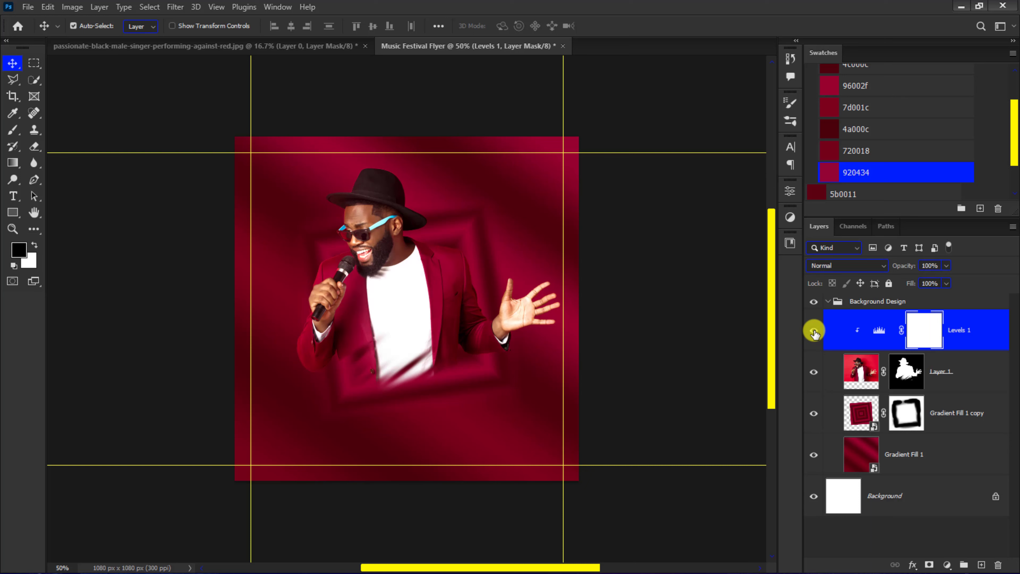
- Add a Curves adjustment above the Levels layer and move its white point inward to brighten the highlights
{"action": "left_click", "coordinate": [947, 565]}
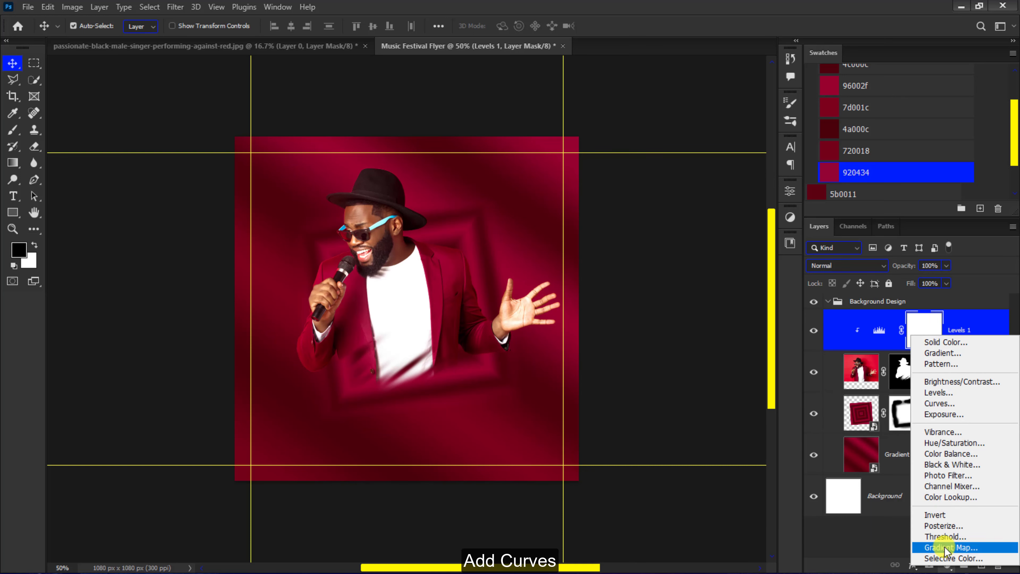
{"action": "left_click", "coordinate": [940, 404]}
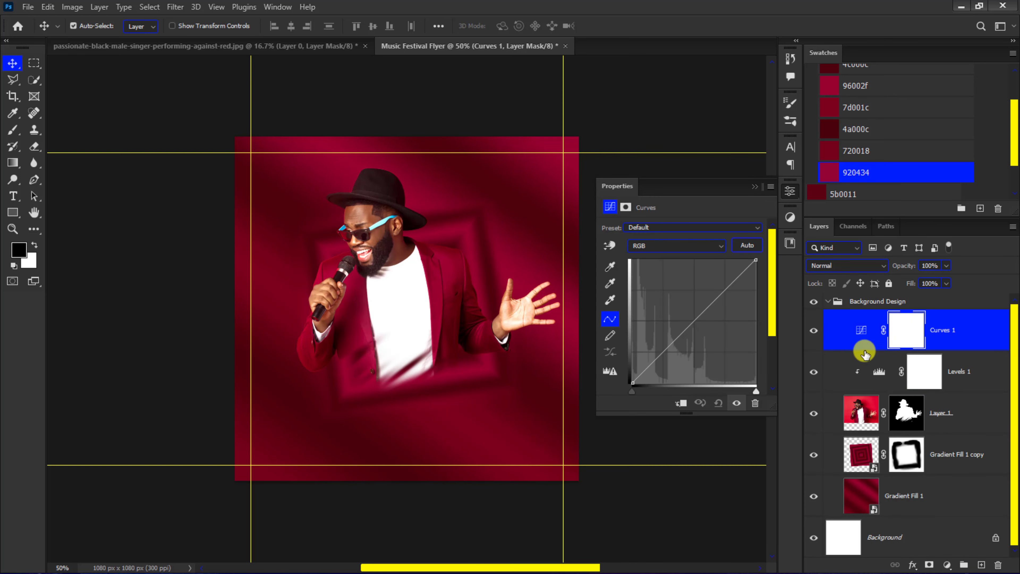
{"action": "left_click_drag", "start_coordinate": [750, 260], "coordinate": [741, 261]}
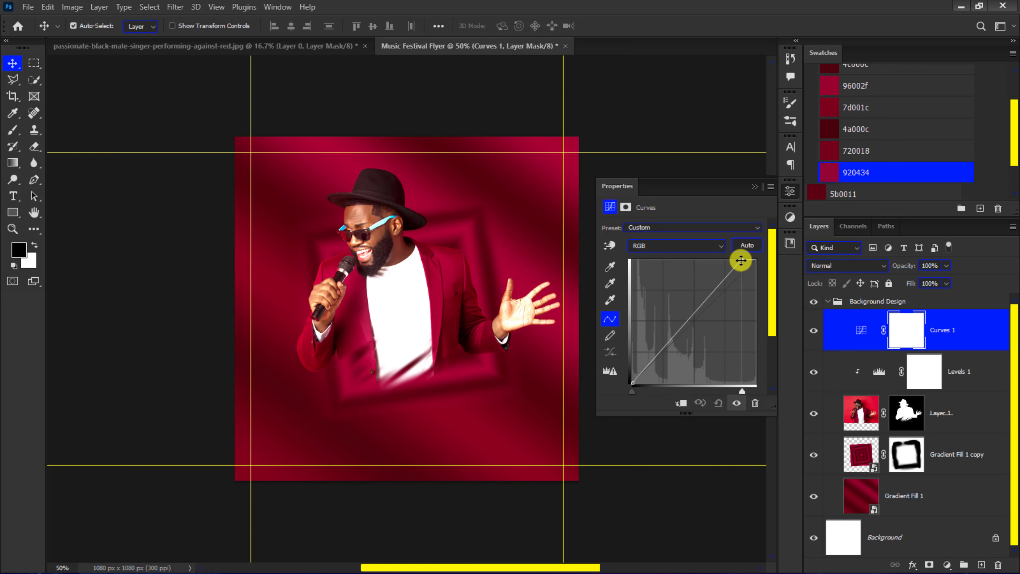
- Add a Brightness/Contrast adjustment above the Curves layer with brightness 10 and contrast 8
{"action": "left_click", "coordinate": [947, 566]}
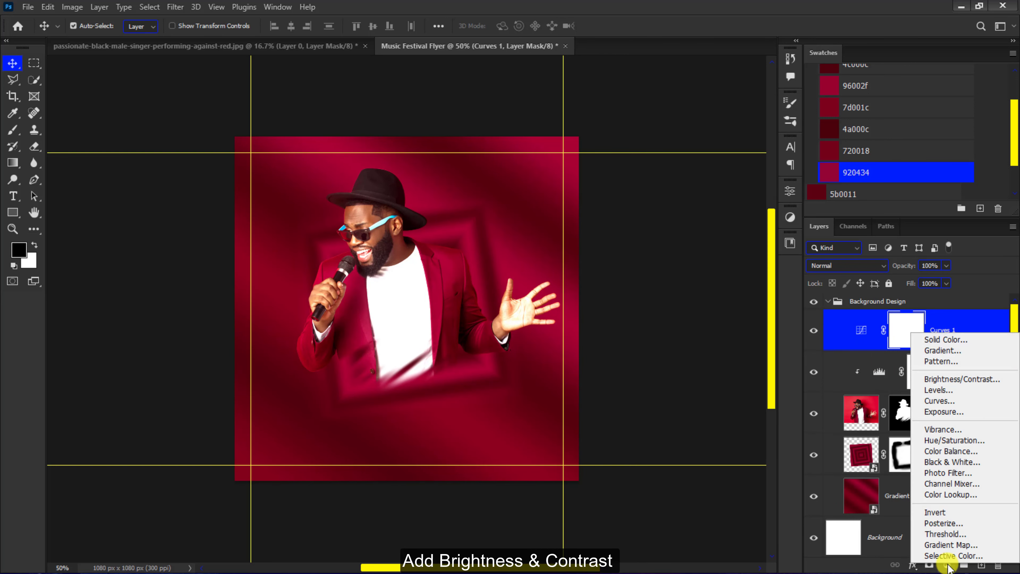
{"action": "left_click", "coordinate": [940, 381]}
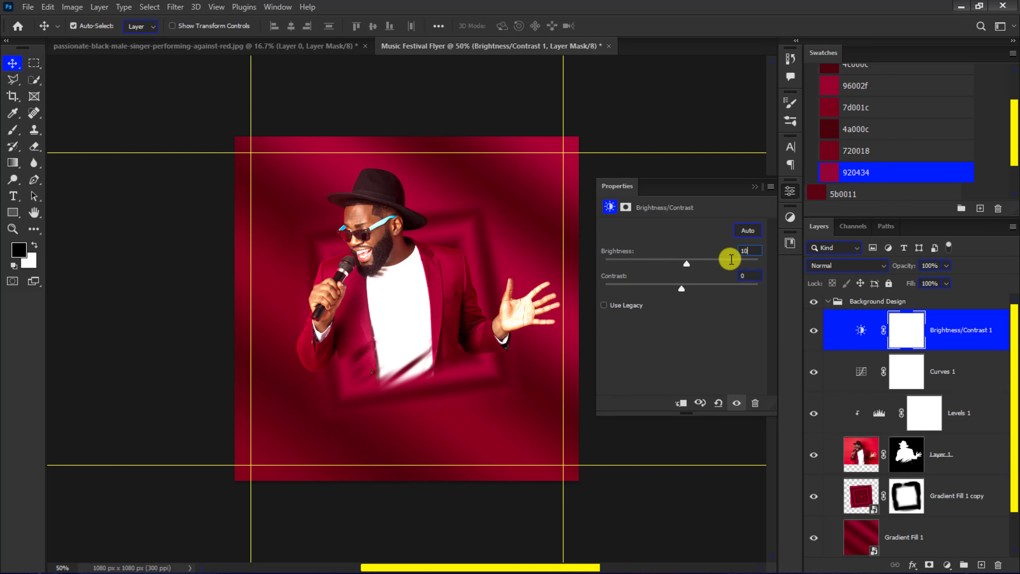
{"action": "type", "text": "10"}
{"action": "left_click", "coordinate": [750, 275]}
{"action": "type", "text": "8"}
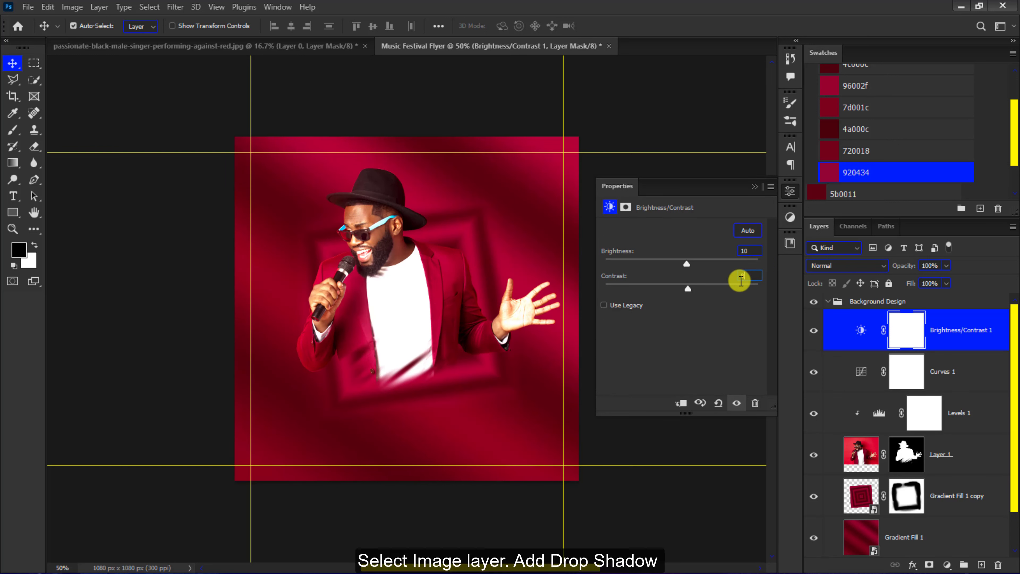
- Add a drop shadow to the singer layer and colour it with the dark red swatch 5b0011
{"action": "left_click", "coordinate": [947, 457]}
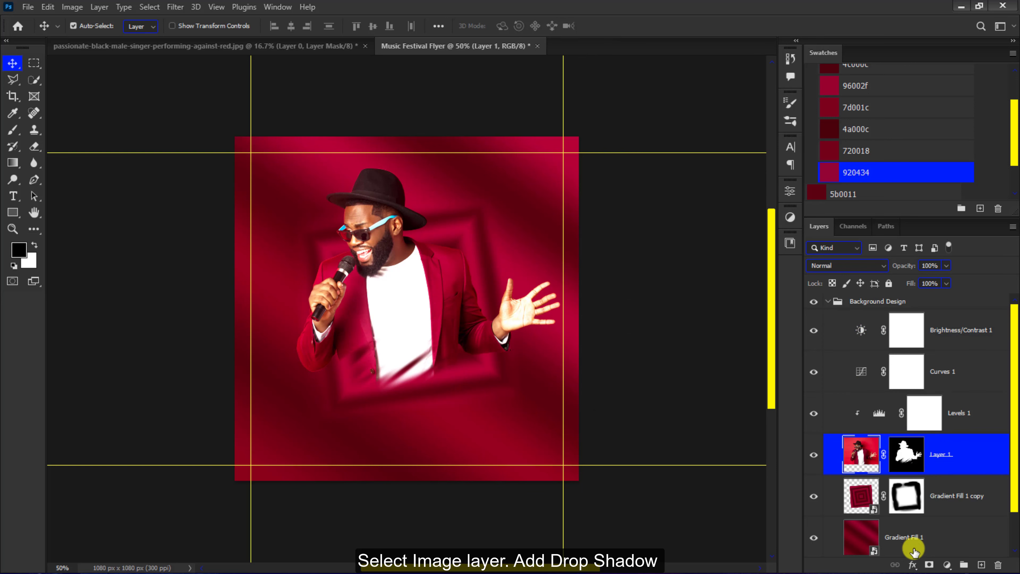
{"action": "left_click", "coordinate": [912, 564]}
{"action": "left_click", "coordinate": [915, 562]}
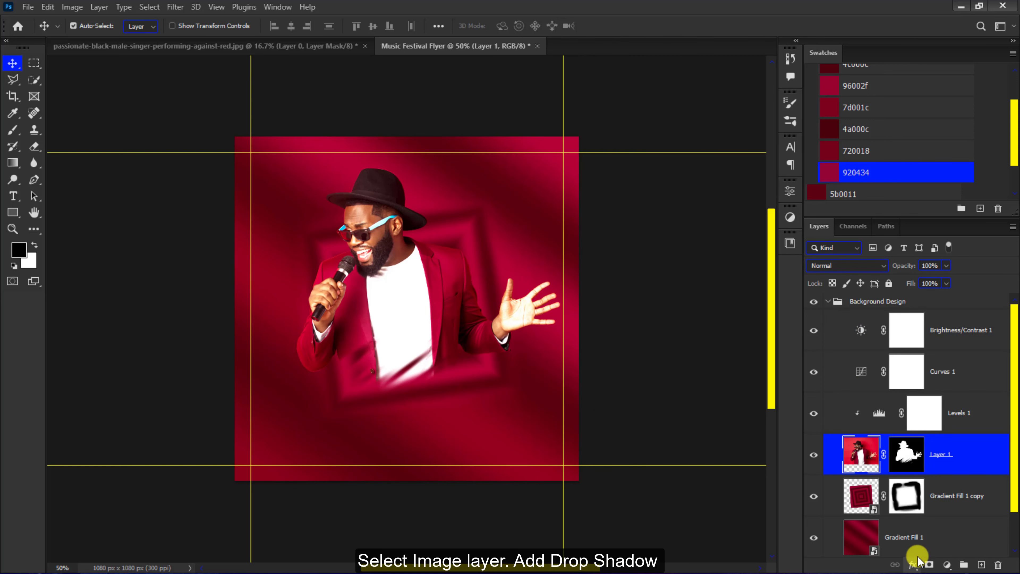
{"action": "left_click", "coordinate": [825, 301]}
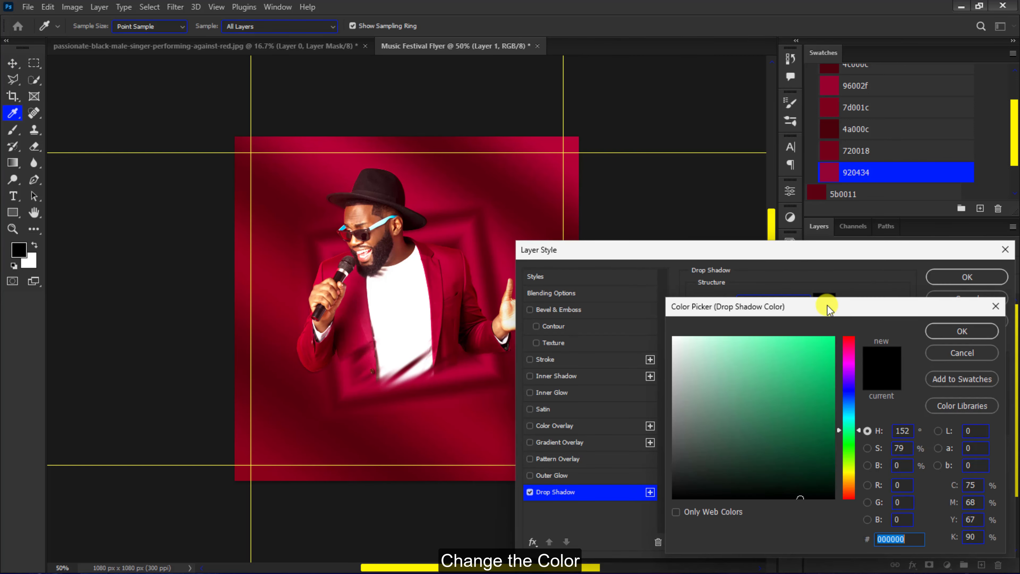
{"action": "left_click", "coordinate": [816, 193]}
{"action": "left_click", "coordinate": [949, 331]}
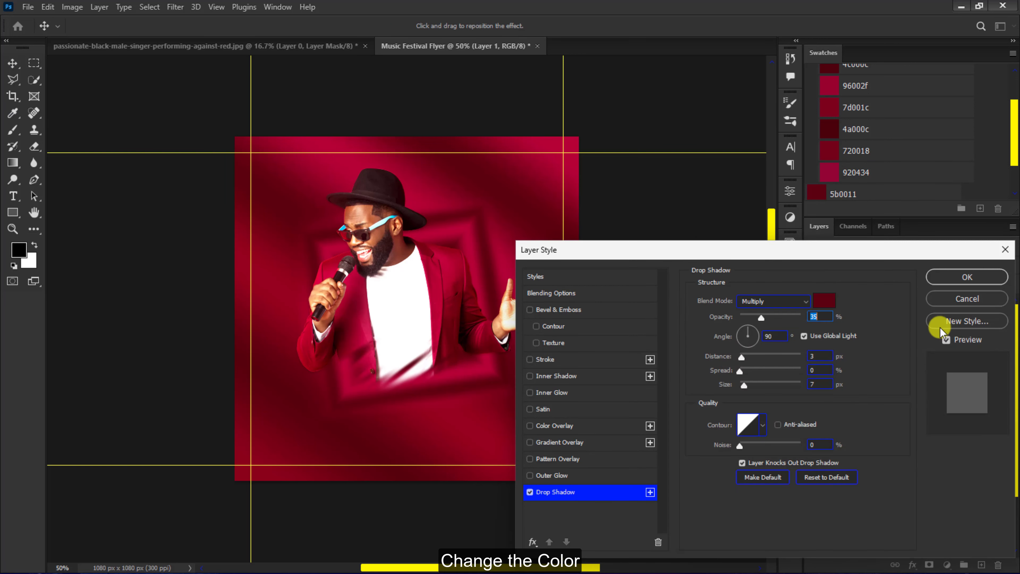
- Turn off global light for the singer's drop shadow and set opacity 34%, distance 30 px and size 8 px
{"action": "left_click", "coordinate": [804, 336]}
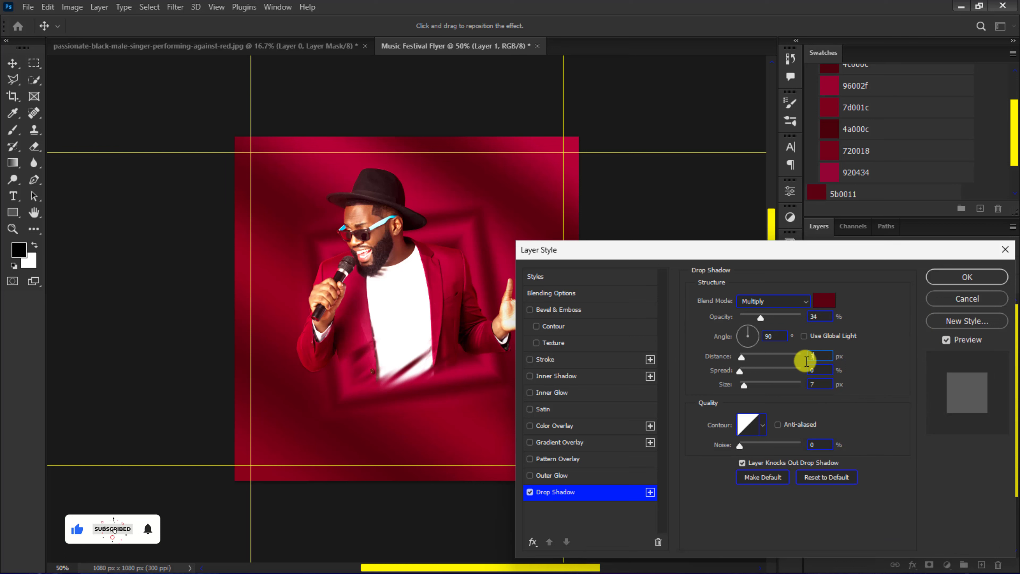
{"action": "type", "text": "0"}
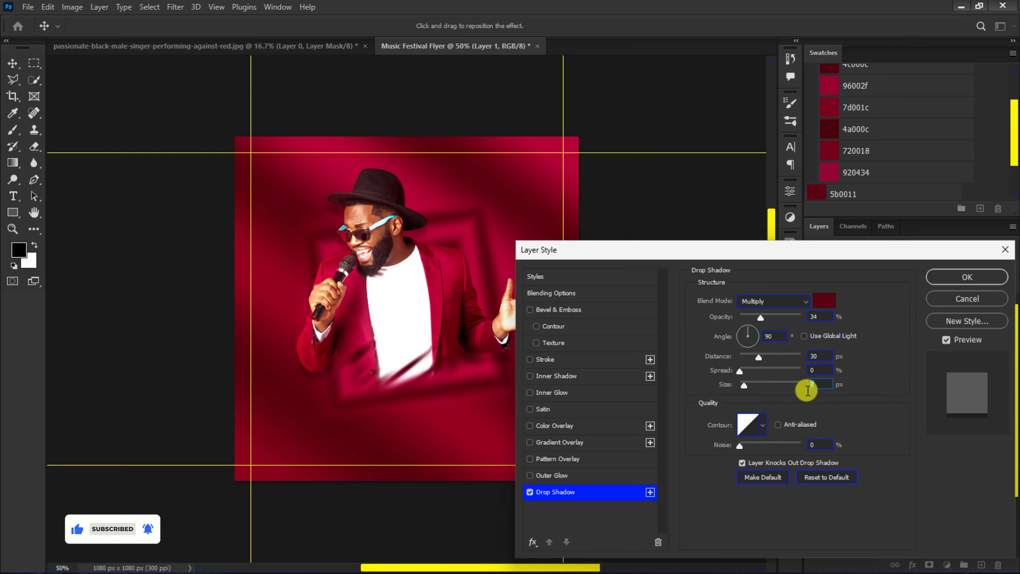
{"action": "type", "text": "8"}
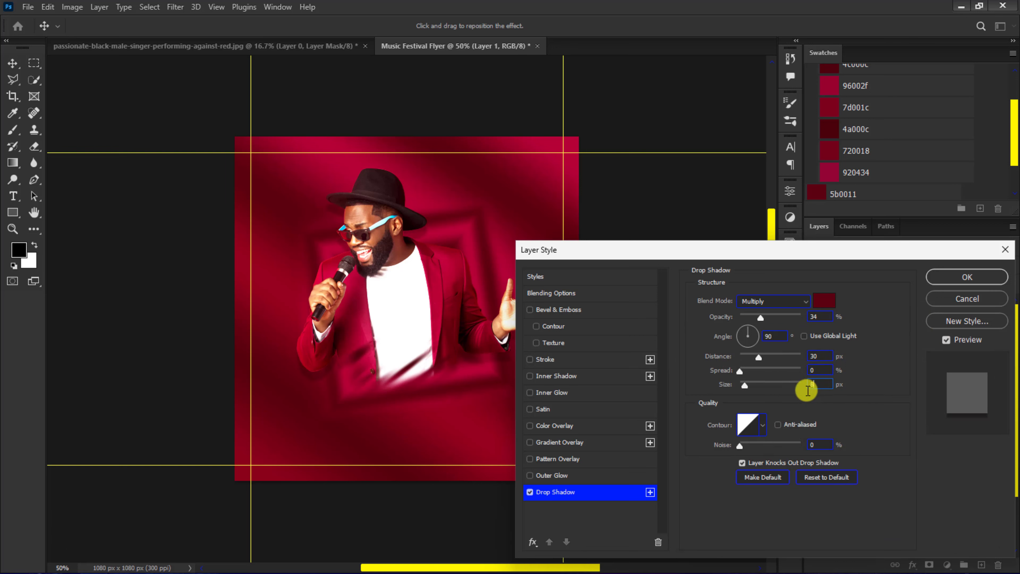
{"action": "left_click", "coordinate": [968, 277]}
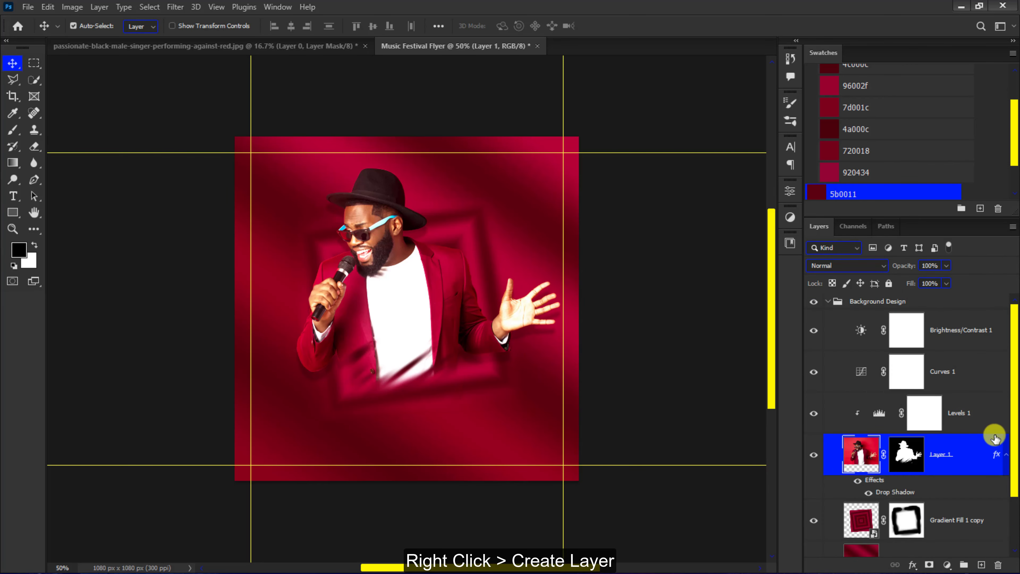
- Separate the singer's drop shadow into its own layer and convert that layer to a smart object
{"action": "right_click", "coordinate": [996, 457]}
{"action": "left_click", "coordinate": [972, 425]}
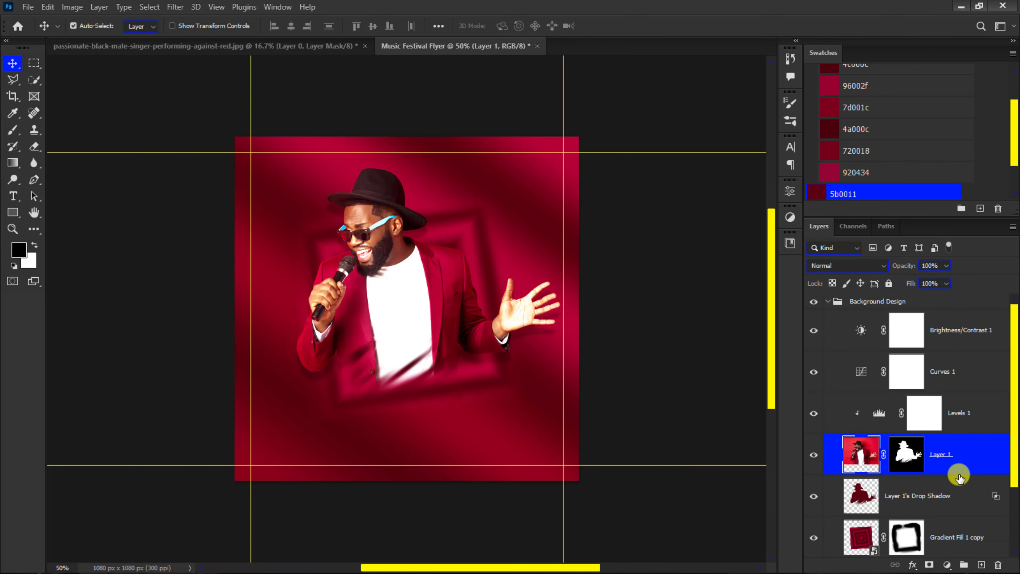
{"action": "right_click", "coordinate": [958, 498]}
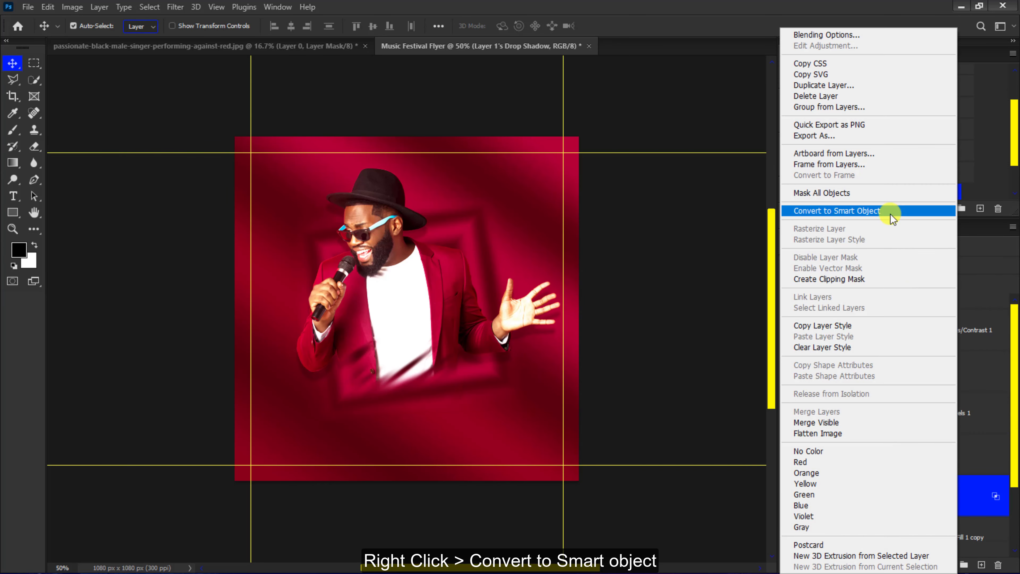
{"action": "left_click", "coordinate": [890, 211]}
- Apply a Motion Blur to the singer's drop shadow layer with angle 39° and distance 99 pixels
{"action": "left_click", "coordinate": [176, 7]}
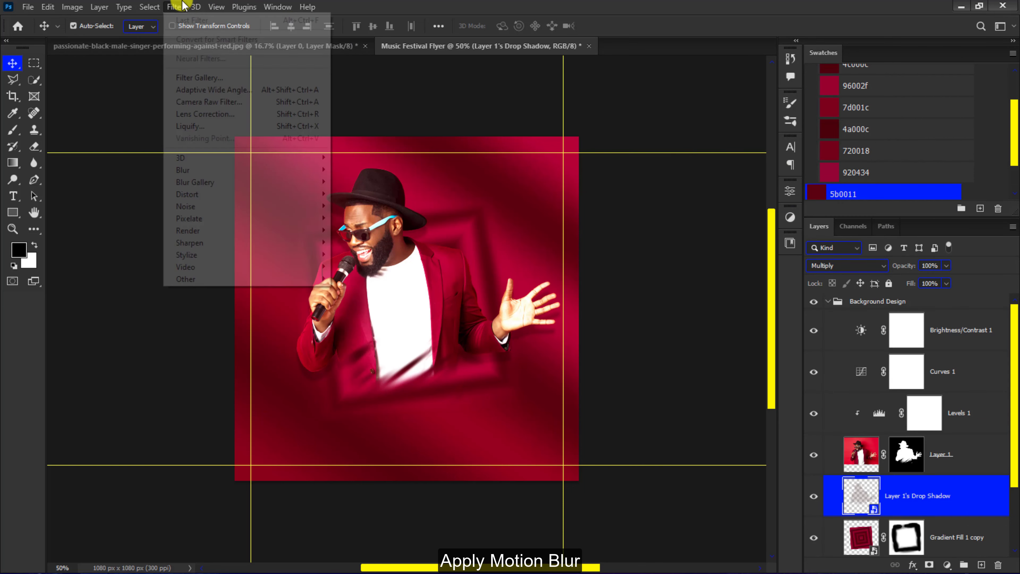
{"action": "mouse_move", "coordinate": [273, 171]}
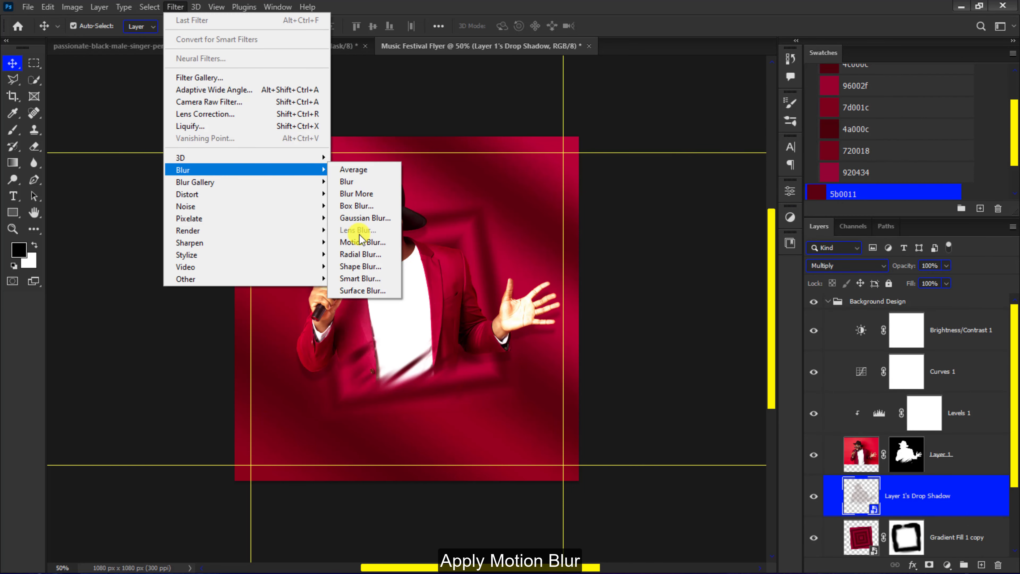
{"action": "left_click", "coordinate": [363, 242]}
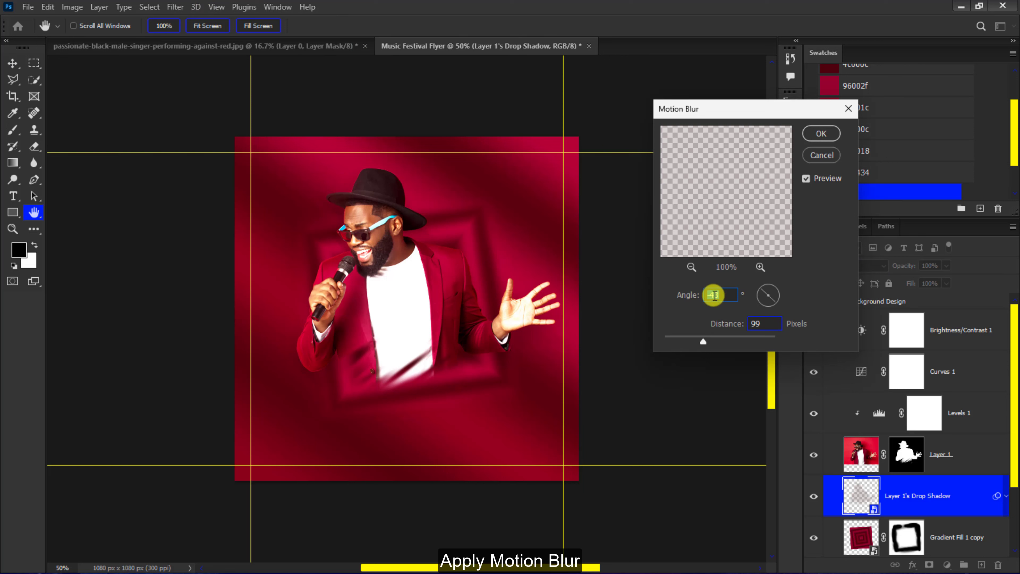
{"action": "type", "text": "39"}
{"action": "key", "text": "Tab"}
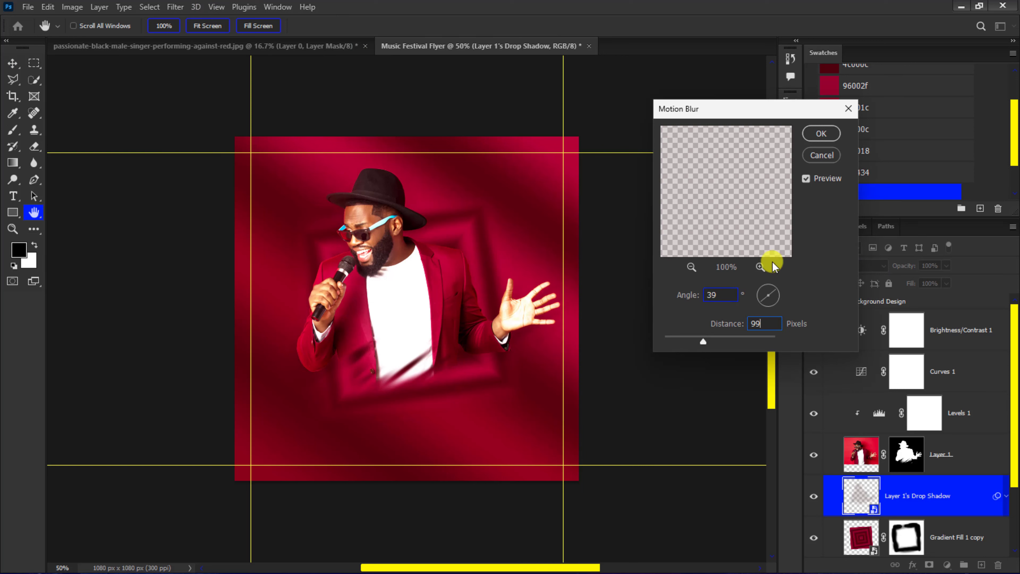
{"action": "left_click", "coordinate": [821, 134]}
{"action": "left_click", "coordinate": [815, 497]}
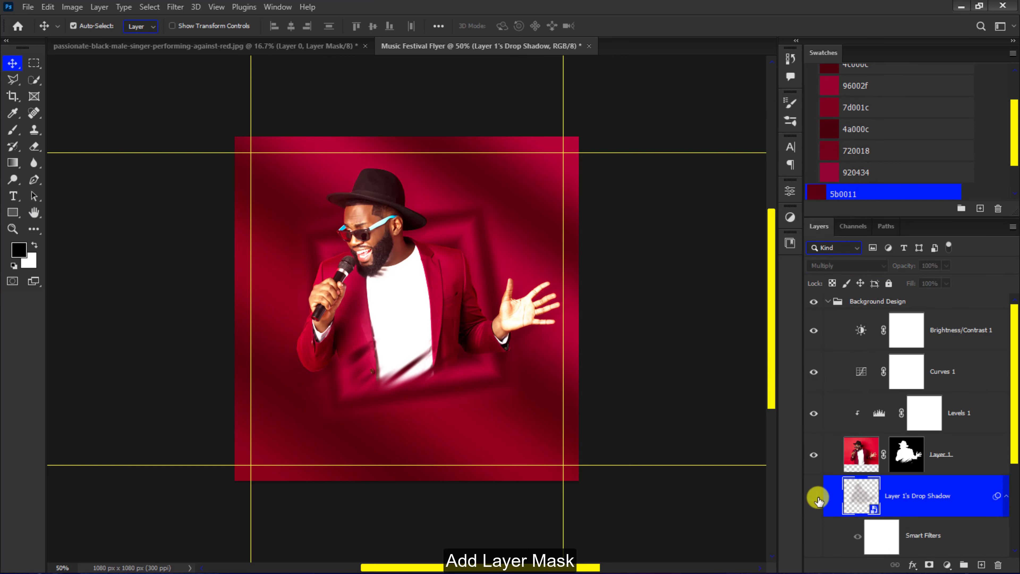
- Add a layer mask to the drop shadow layer and paint out the shadow below the jacket with a soft black brush at 100% flow
{"action": "left_click", "coordinate": [930, 565]}
{"action": "key", "text": "b"}
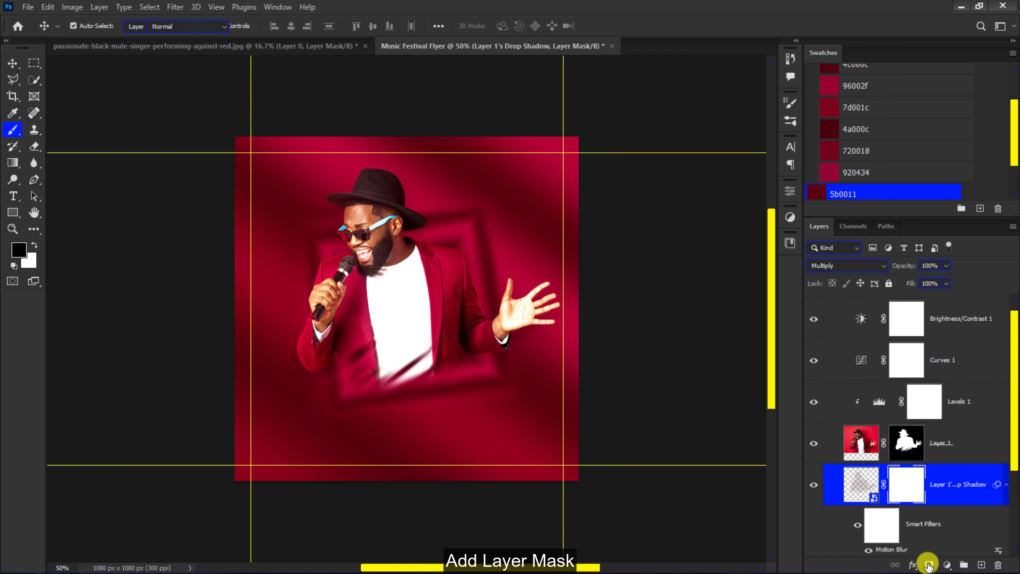
{"action": "key", "text": "ctrl+plus"}
{"action": "key", "text": "ctrl+plus"}
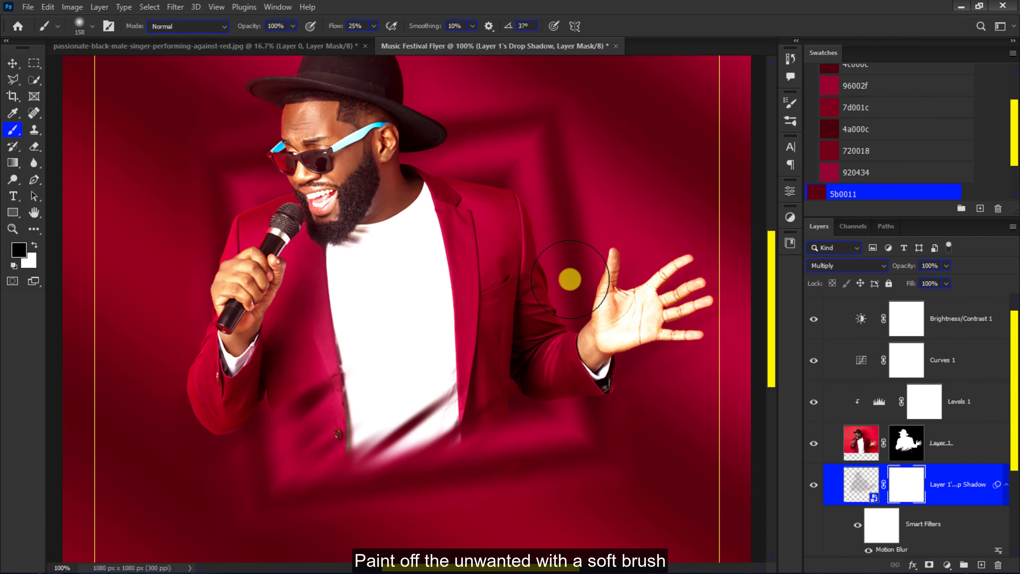
{"action": "left_click_drag", "start_coordinate": [375, 40], "coordinate": [437, 45]}
{"action": "left_click", "coordinate": [638, 397]}
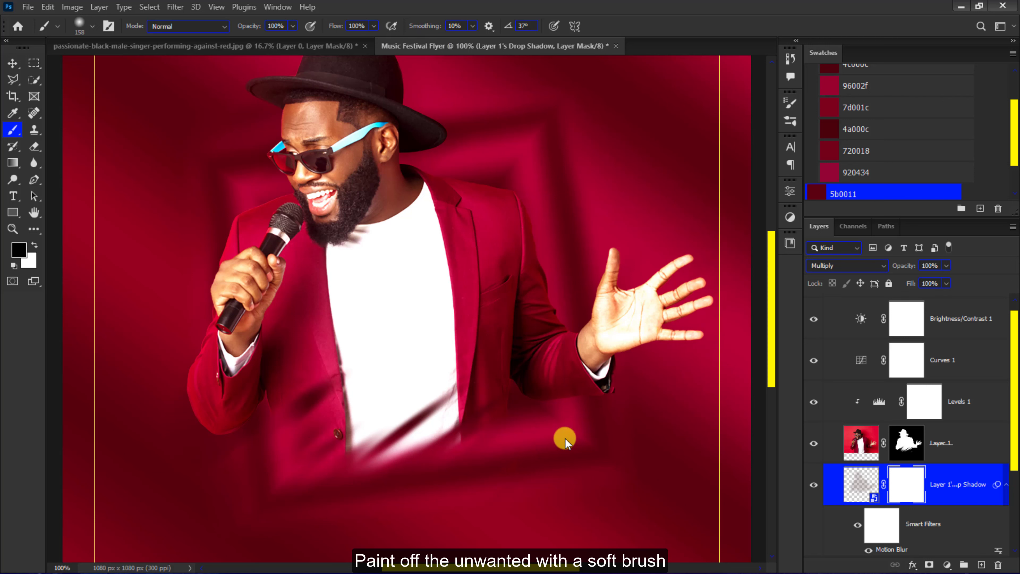
{"action": "mouse_move", "coordinate": [565, 442]}
{"action": "left_mouse_down"}
{"action": "mouse_move", "coordinate": [527, 408]}
{"action": "mouse_move", "coordinate": [447, 473]}
{"action": "mouse_move", "coordinate": [368, 465]}
{"action": "mouse_move", "coordinate": [330, 431]}
{"action": "mouse_move", "coordinate": [293, 451]}
{"action": "mouse_move", "coordinate": [241, 448]}
{"action": "mouse_move", "coordinate": [224, 432]}
{"action": "mouse_move", "coordinate": [255, 435]}
{"action": "mouse_move", "coordinate": [281, 375]}
{"action": "mouse_move", "coordinate": [316, 376]}
{"action": "mouse_move", "coordinate": [286, 387]}
{"action": "left_mouse_up"}
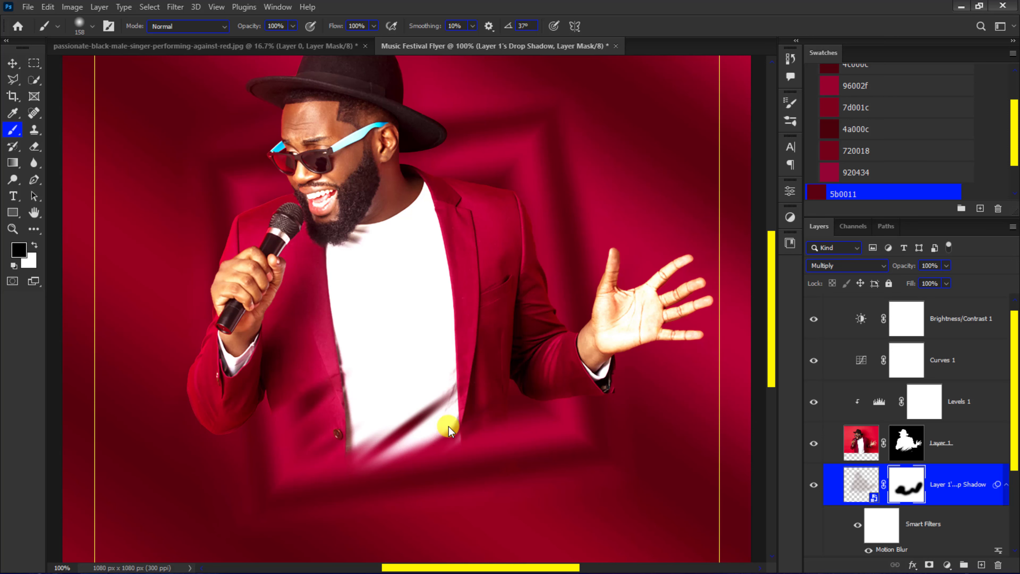
{"action": "left_click", "coordinate": [813, 485]}
{"action": "key", "text": "ctrl+minus"}
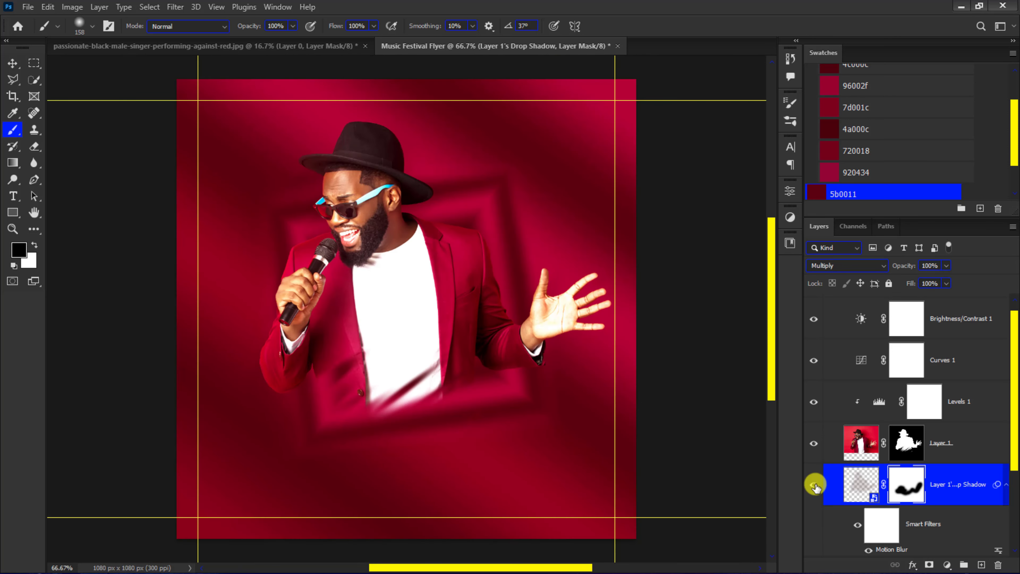
{"action": "key", "text": "ctrl+minus"}
- Paint over the singer's open palm on the Levels adjustment mask with a soft black brush to reduce its brightness
{"action": "key", "text": "ctrl+2"}
{"action": "key", "text": "v"}
{"action": "left_click", "coordinate": [931, 407]}
{"action": "key", "text": "b"}
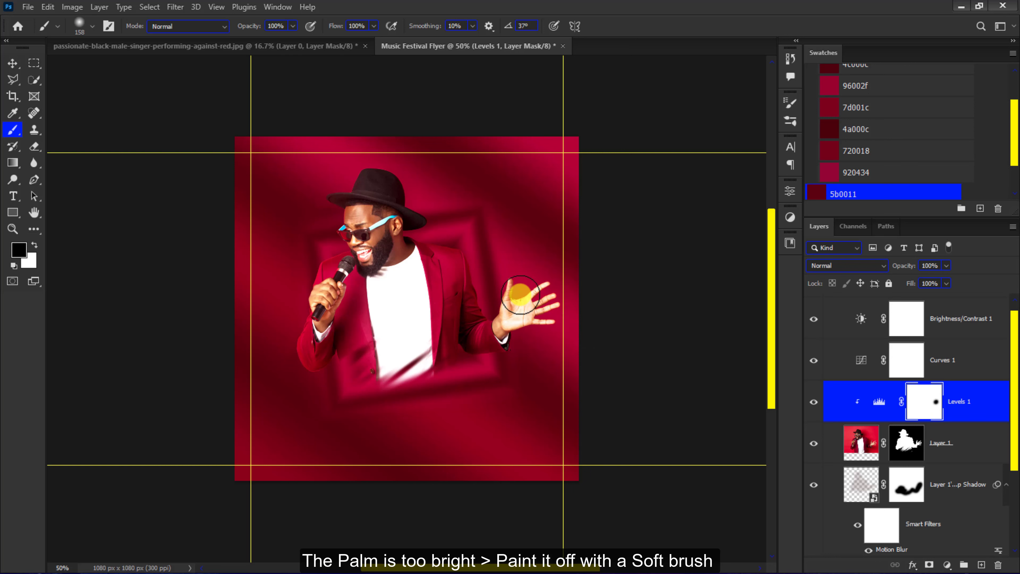
{"action": "left_click_drag", "start_coordinate": [521, 295], "coordinate": [537, 313]}
{"action": "key", "text": "v"}
- Apply a Gaussian Blur with a 3.5 pixel radius to the Gradient Fill 1 background layer
{"action": "scroll", "coordinate": [879, 430], "scroll_direction": "down", "scroll_amount": 3}
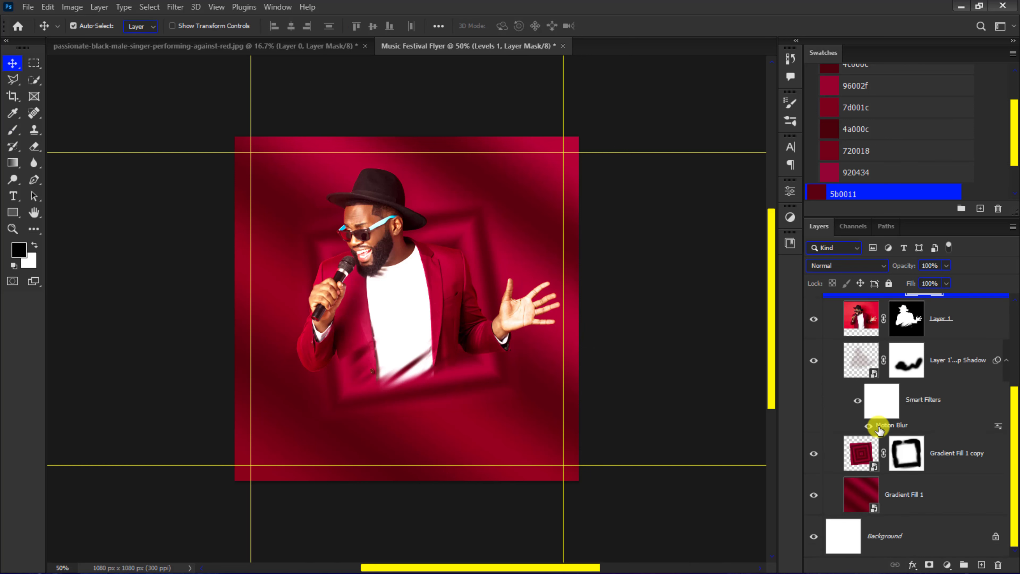
{"action": "left_click", "coordinate": [901, 498]}
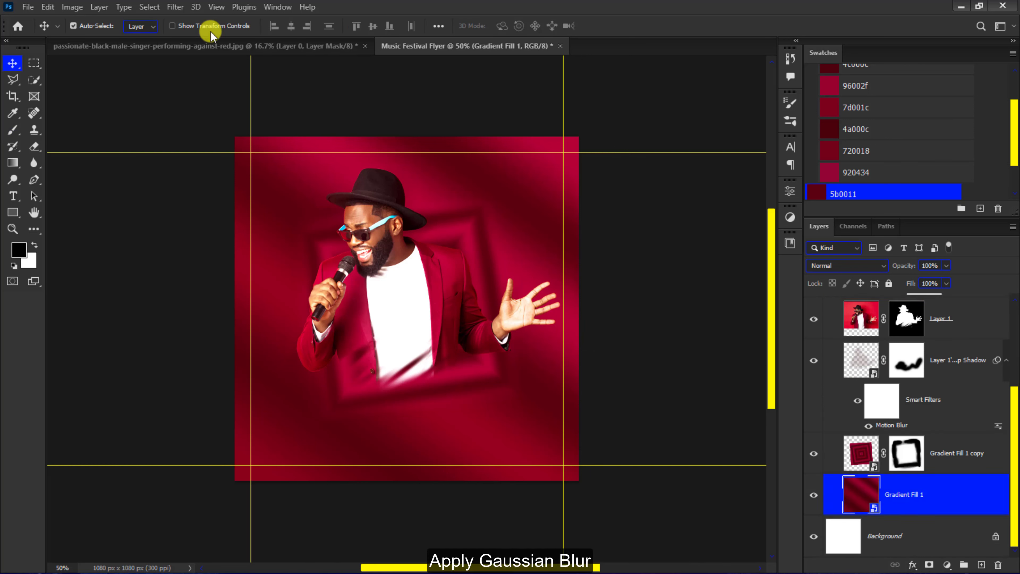
{"action": "left_click", "coordinate": [176, 7]}
{"action": "mouse_move", "coordinate": [285, 169]}
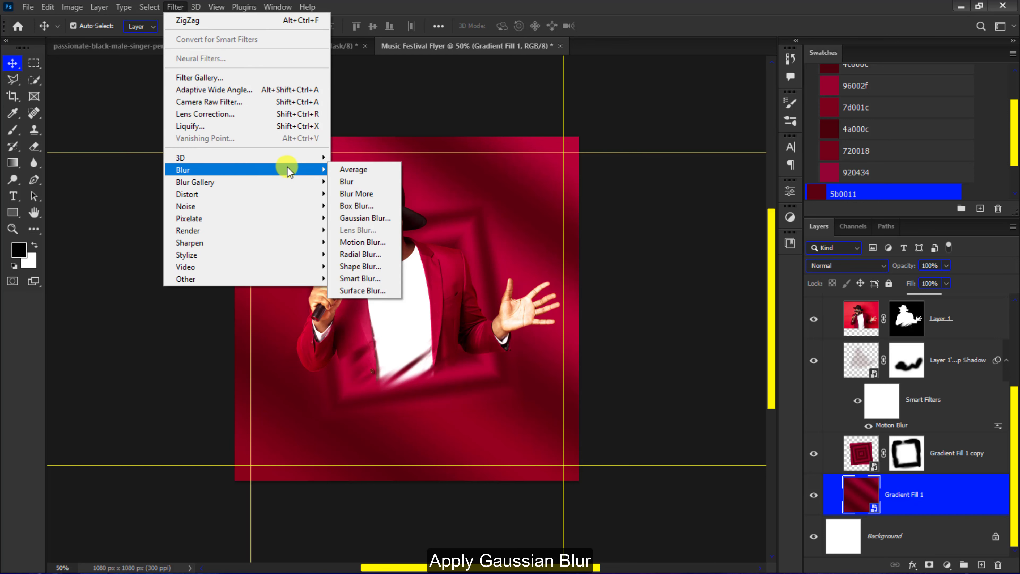
{"action": "left_click", "coordinate": [359, 219]}
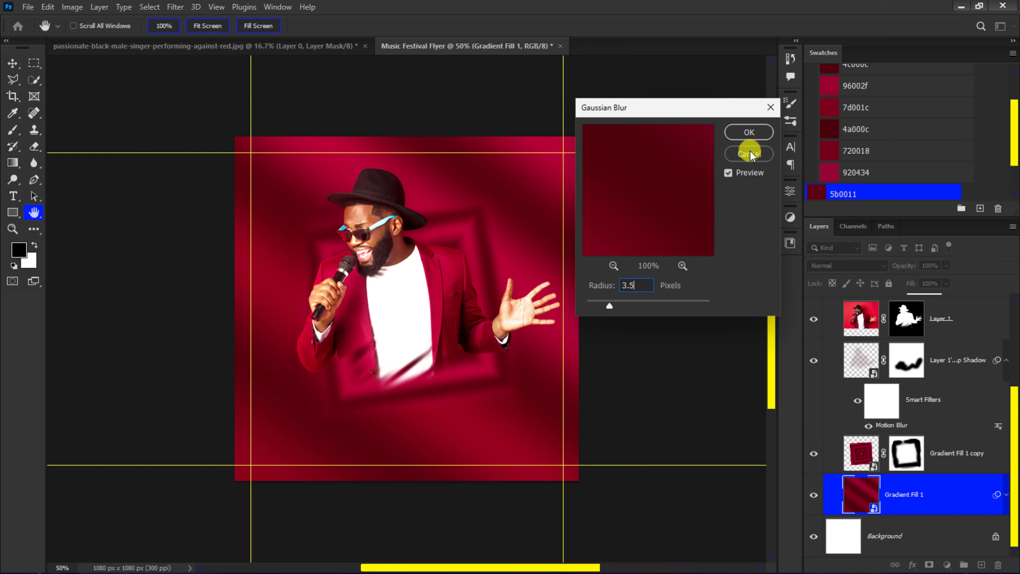
{"action": "left_click", "coordinate": [749, 133]}
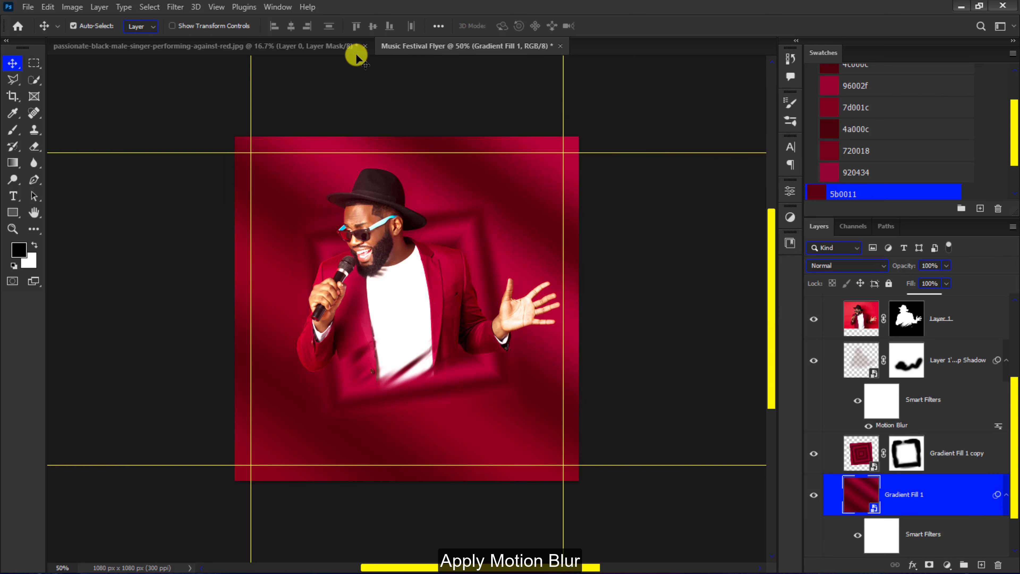
- Apply a Motion Blur to the Gradient Fill 1 layer with angle -43° and distance 99 pixels
{"action": "left_click", "coordinate": [176, 7]}
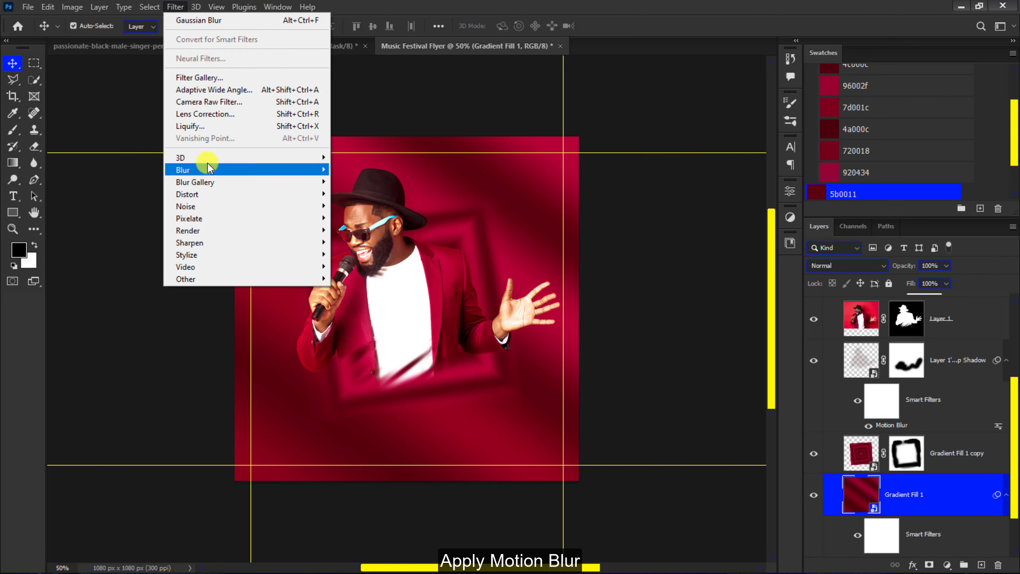
{"action": "mouse_move", "coordinate": [243, 169]}
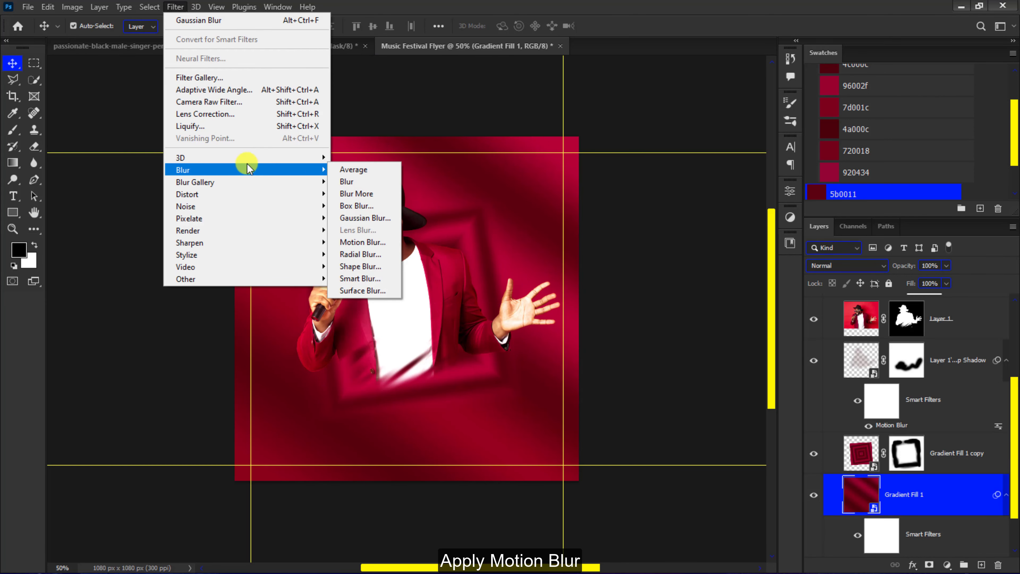
{"action": "left_click", "coordinate": [364, 242]}
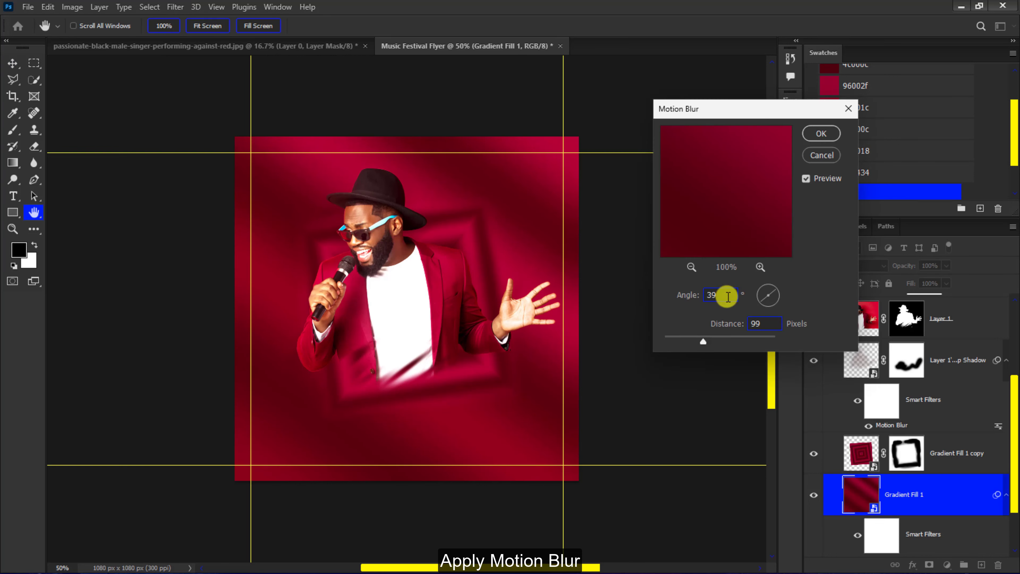
{"action": "left_click_drag", "start_coordinate": [728, 296], "coordinate": [700, 296]}
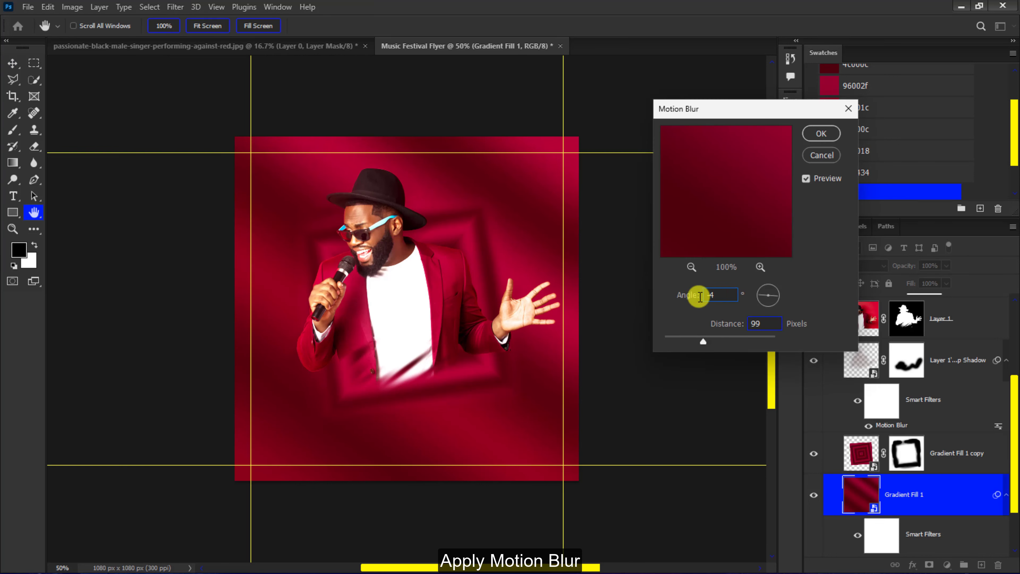
{"action": "left_click", "coordinate": [821, 134]}
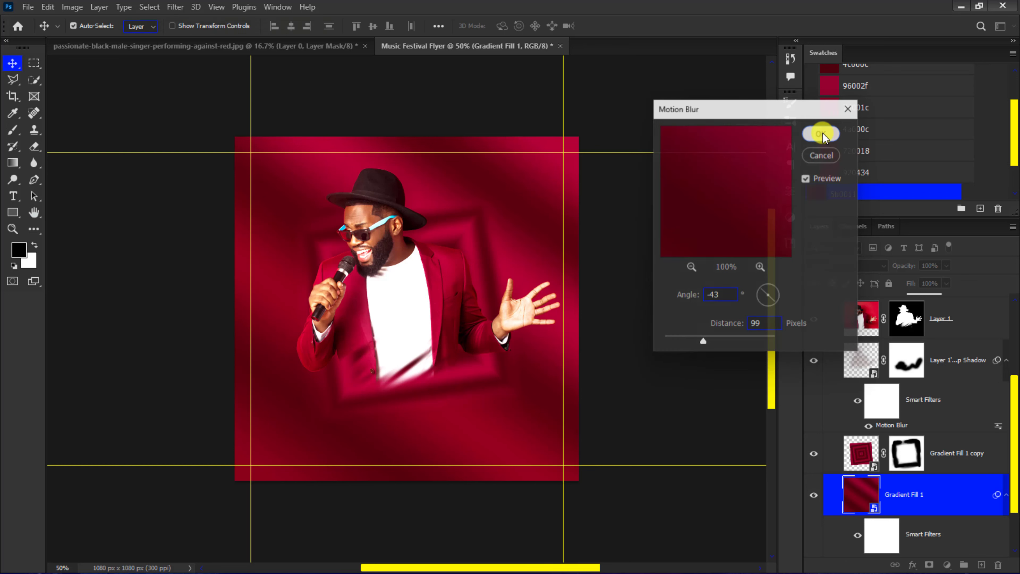
- Apply a ZigZag distortion to the Gradient Fill 1 layer with amount -66, ridges 5 and style Around Center
{"action": "left_click", "coordinate": [177, 7]}
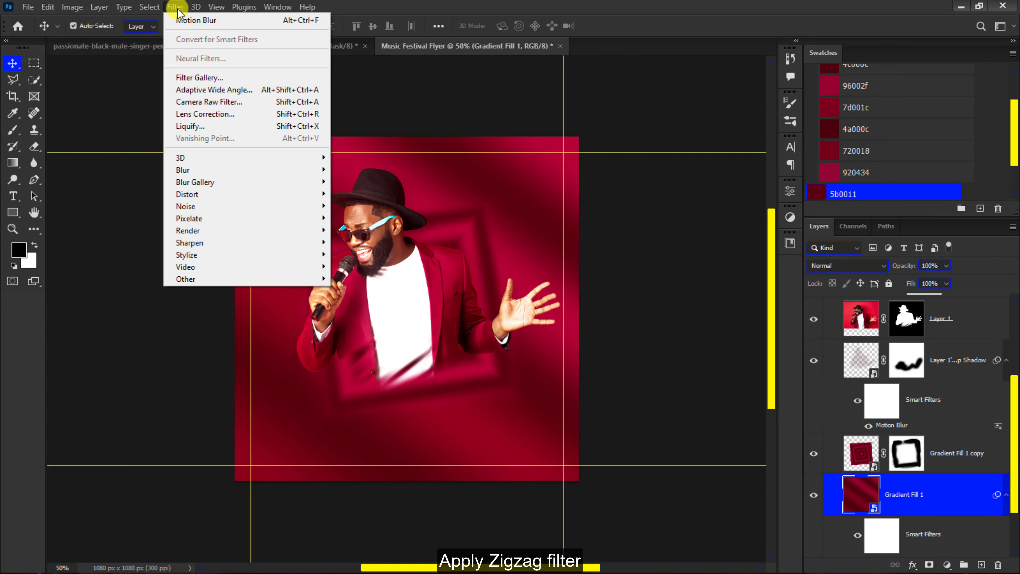
{"action": "mouse_move", "coordinate": [315, 203]}
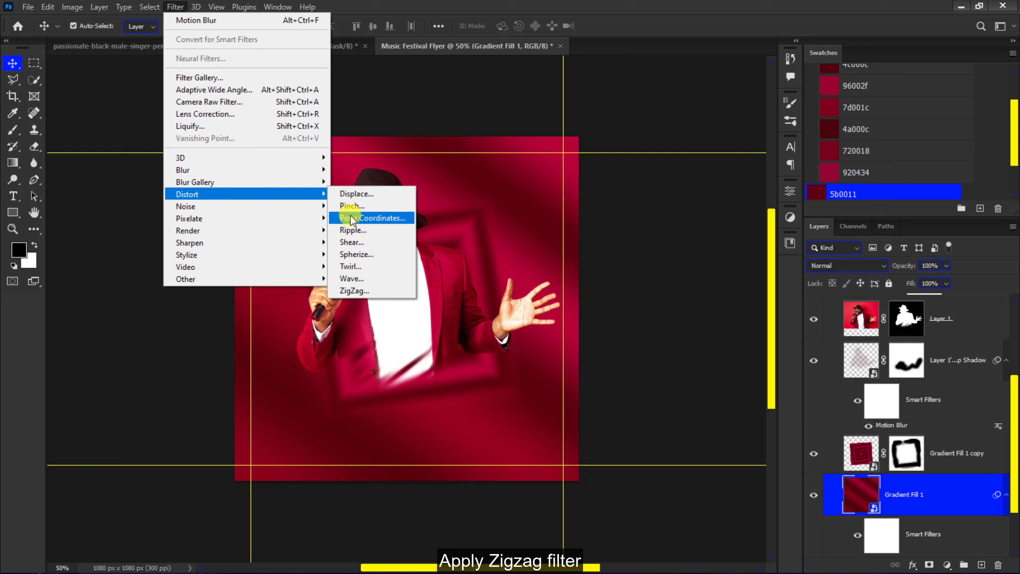
{"action": "left_click", "coordinate": [350, 291]}
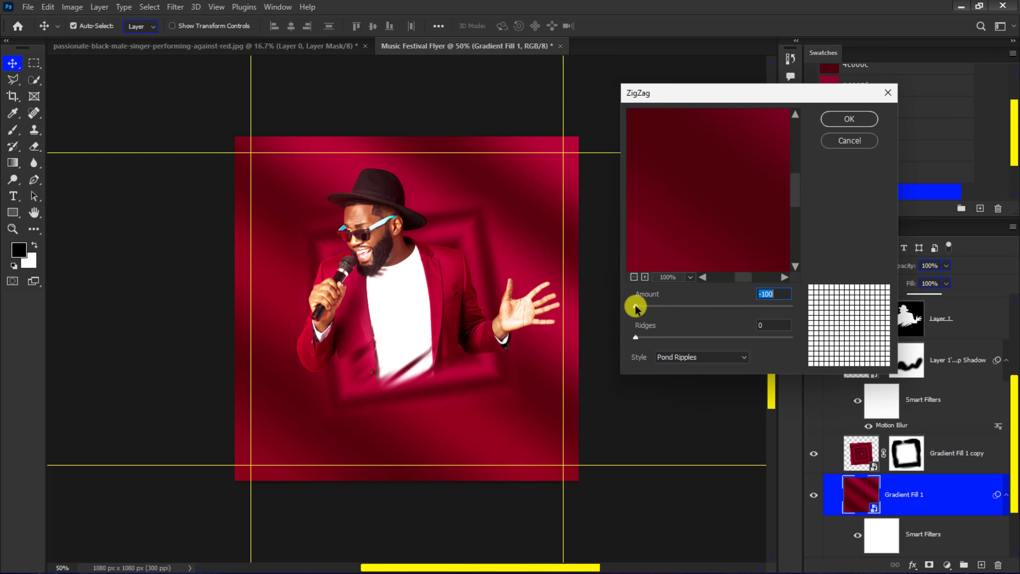
{"action": "left_click_drag", "start_coordinate": [645, 297], "coordinate": [664, 297]}
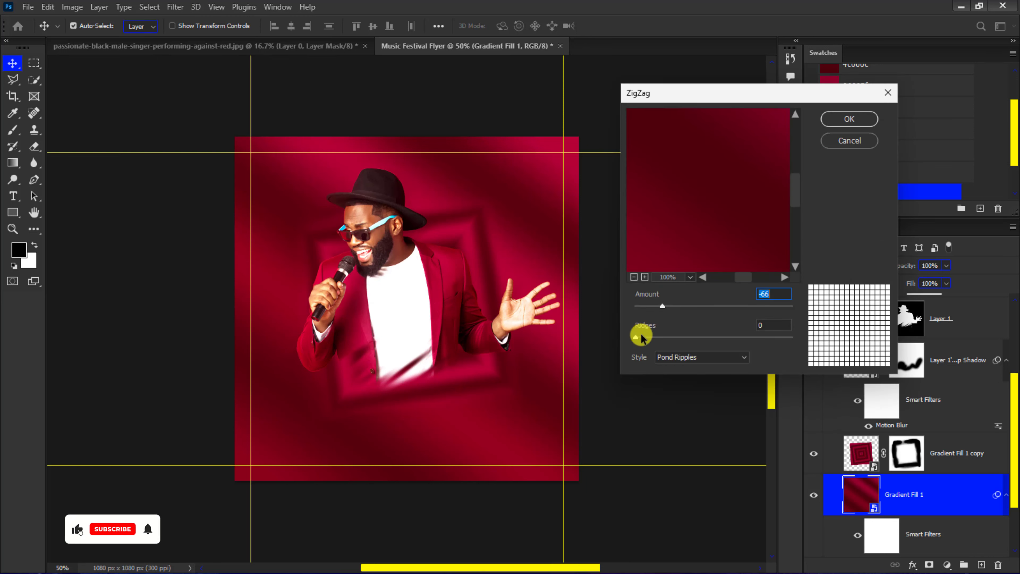
{"action": "left_click_drag", "start_coordinate": [640, 334], "coordinate": [677, 323]}
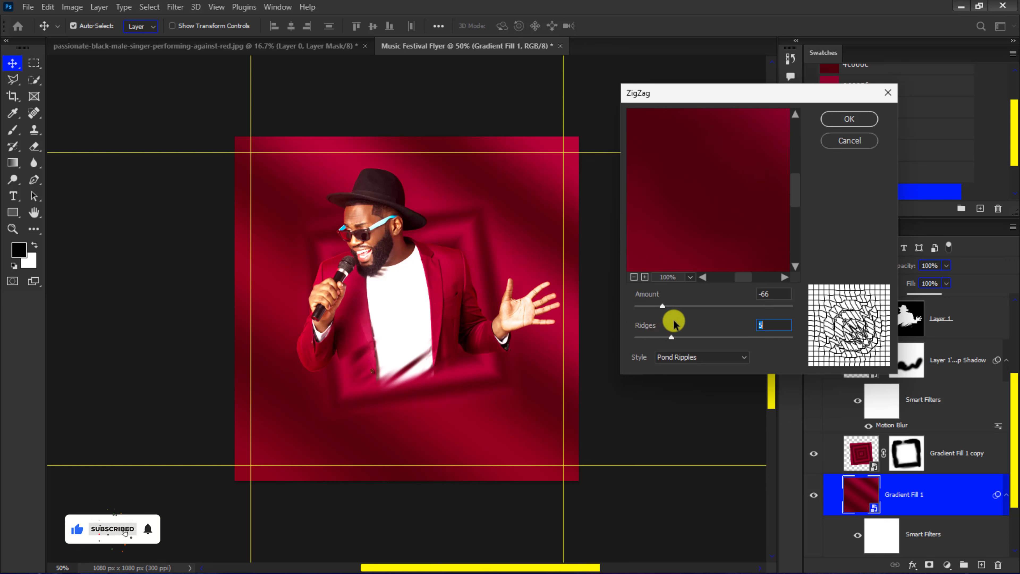
{"action": "left_click", "coordinate": [678, 357]}
{"action": "left_click", "coordinate": [678, 369]}
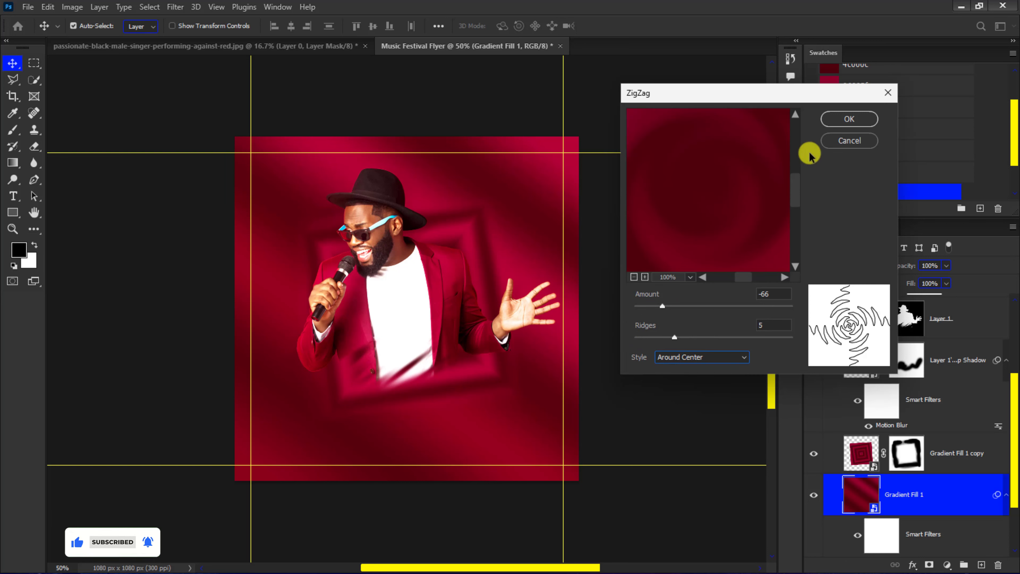
{"action": "left_click", "coordinate": [848, 117]}
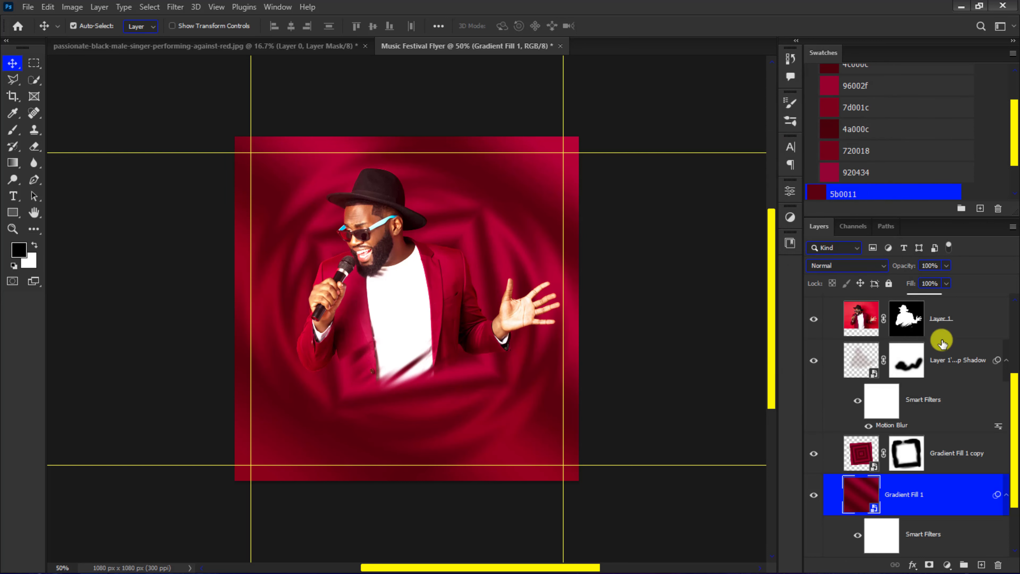
- Add the white text MUSIC behind the singer's head, on a layer directly above the drop shadow
{"action": "left_click", "coordinate": [947, 361]}
{"action": "key", "text": "ctrl+plus"}
{"action": "key", "text": "t"}
{"action": "key", "text": "x"}
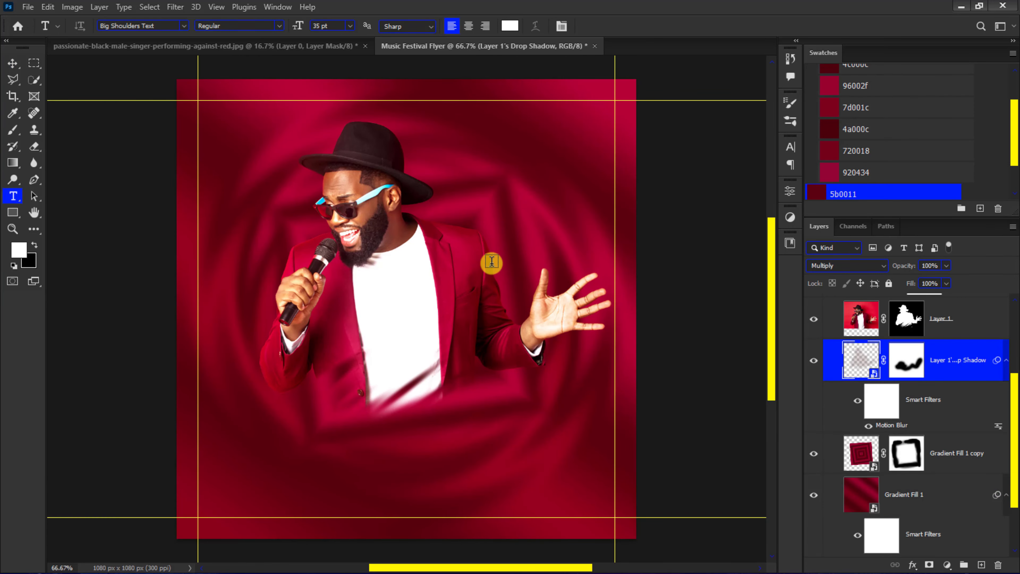
{"action": "left_click", "coordinate": [265, 221]}
{"action": "type", "text": "MUSIC"}
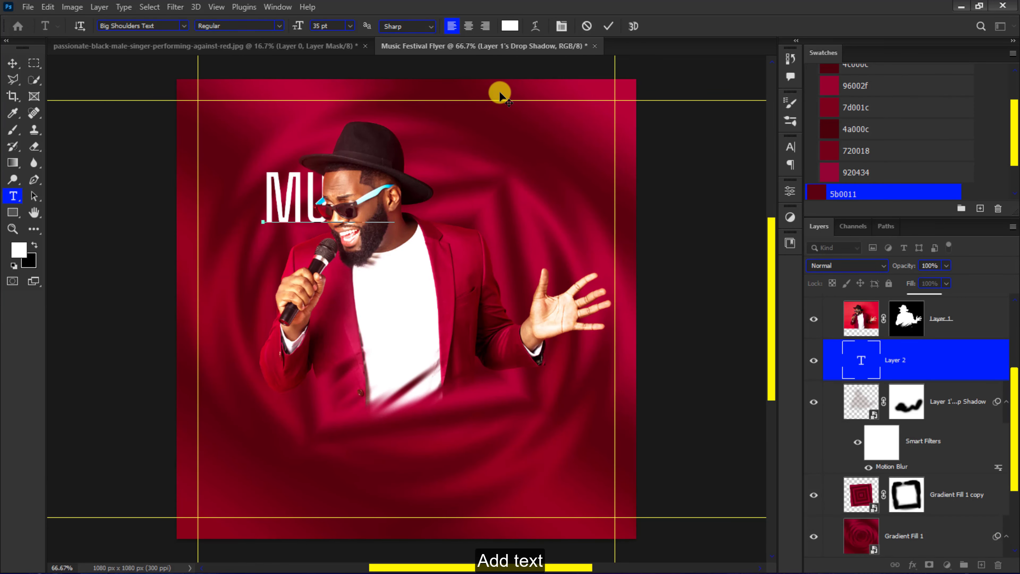
{"action": "left_click", "coordinate": [603, 26]}
- Change the font of the MUSIC text to Notificateur
{"action": "left_click", "coordinate": [790, 147]}
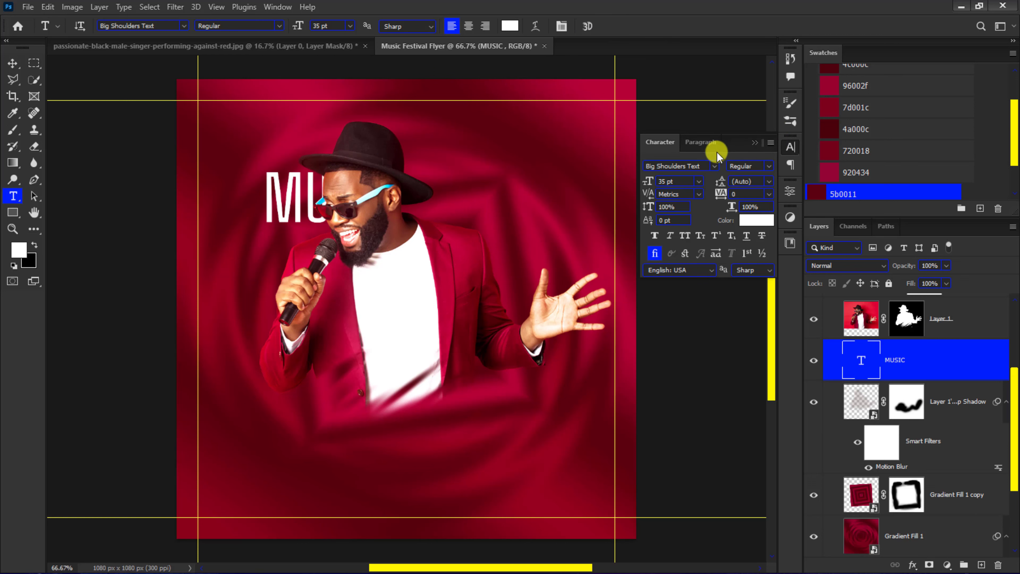
{"action": "left_click", "coordinate": [713, 165]}
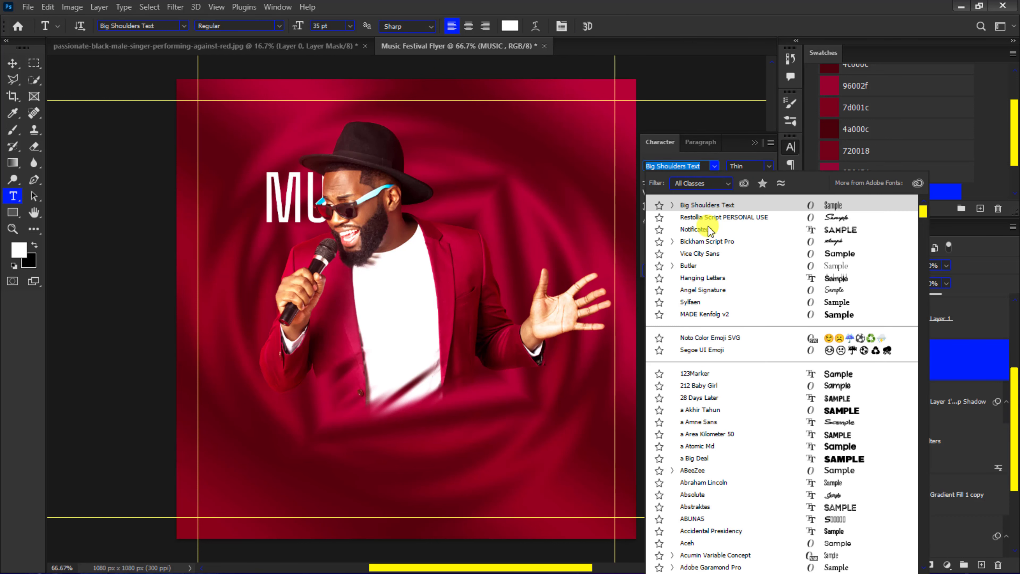
{"action": "left_click", "coordinate": [708, 228]}
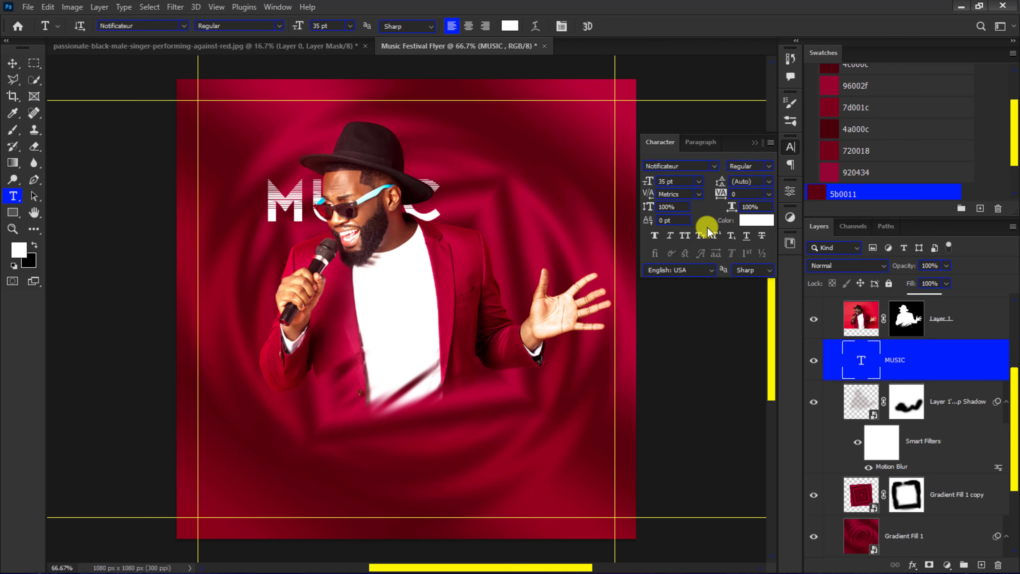
- Scale the MUSIC text to about 141% and move it up behind the singer's hat
{"action": "left_click", "coordinate": [13, 63]}
{"action": "key", "text": "ctrl+t"}
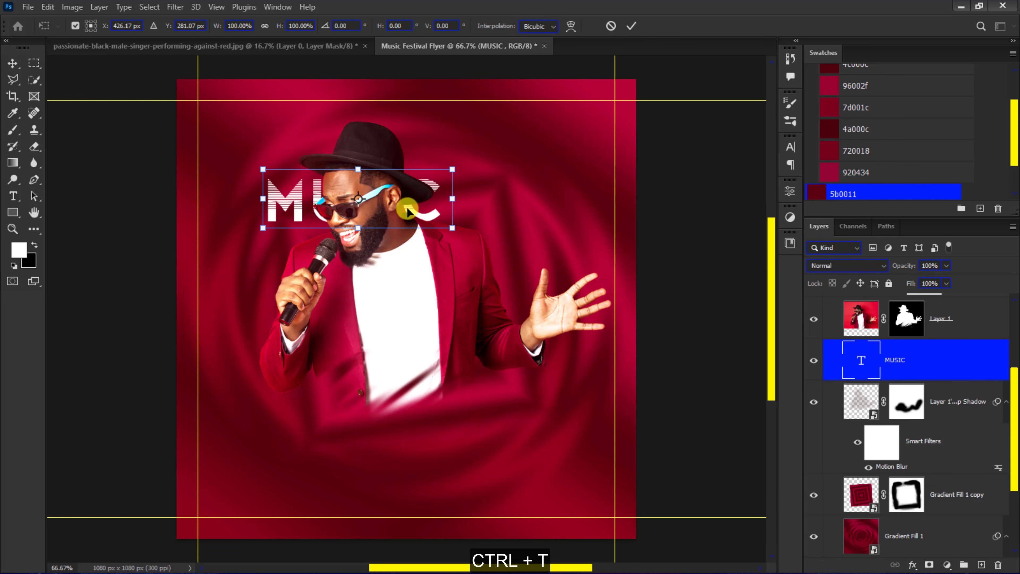
{"action": "left_click_drag", "start_coordinate": [456, 230], "coordinate": [531, 261]}
{"action": "left_click_drag", "start_coordinate": [468, 211], "coordinate": [491, 163]}
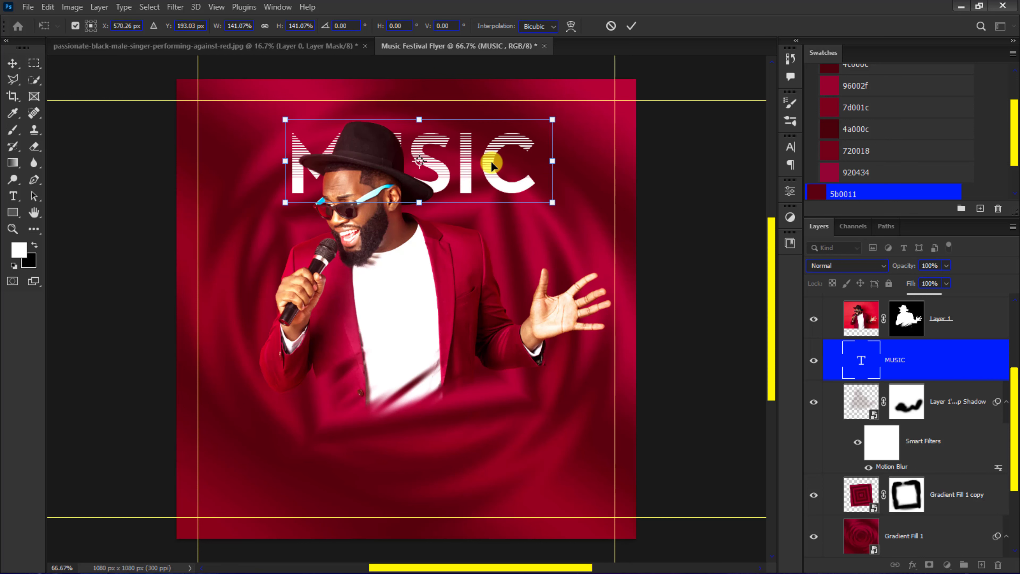
{"action": "key", "text": "Left"}
{"action": "key", "text": "Left"}
{"action": "key", "text": "Left"}
{"action": "key", "text": "Left"}
{"action": "key", "text": "Left"}
{"action": "key", "text": "Left"}
{"action": "key", "text": "Left"}
{"action": "key", "text": "Left"}
{"action": "key", "text": "Left"}
{"action": "key", "text": "Left"}
{"action": "key", "text": "Left"}
{"action": "key", "text": "Left"}
{"action": "key", "text": "Left"}
{"action": "key", "text": "Return"}
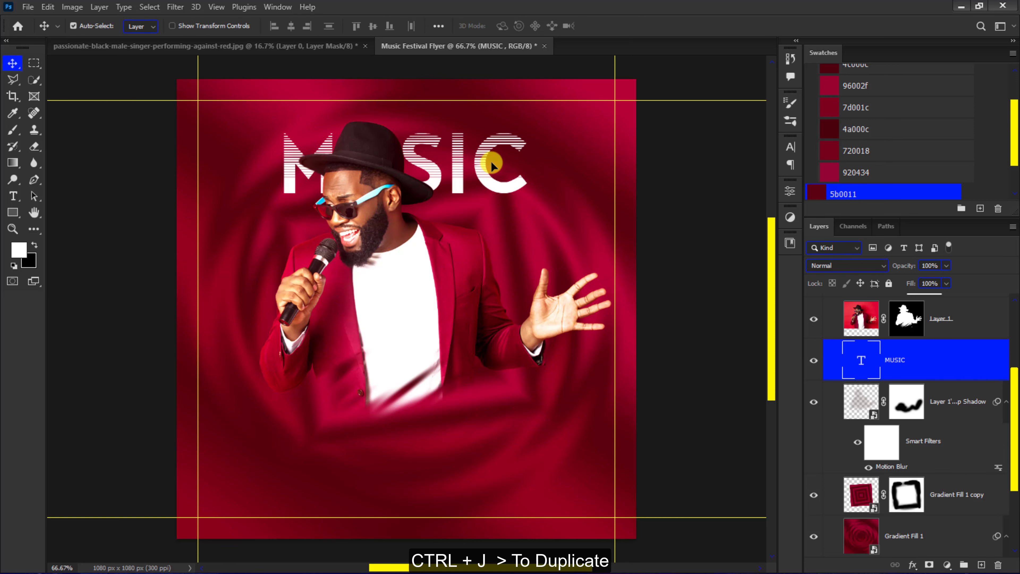
- Duplicate the MUSIC text directly below the original and change the copy's wording to EVENT
{"action": "key", "text": "ctrl+j"}
{"action": "left_click_drag", "start_coordinate": [491, 161], "coordinate": [491, 228]}
{"action": "double_click", "coordinate": [495, 252]}
{"action": "type", "text": "EVENT"}
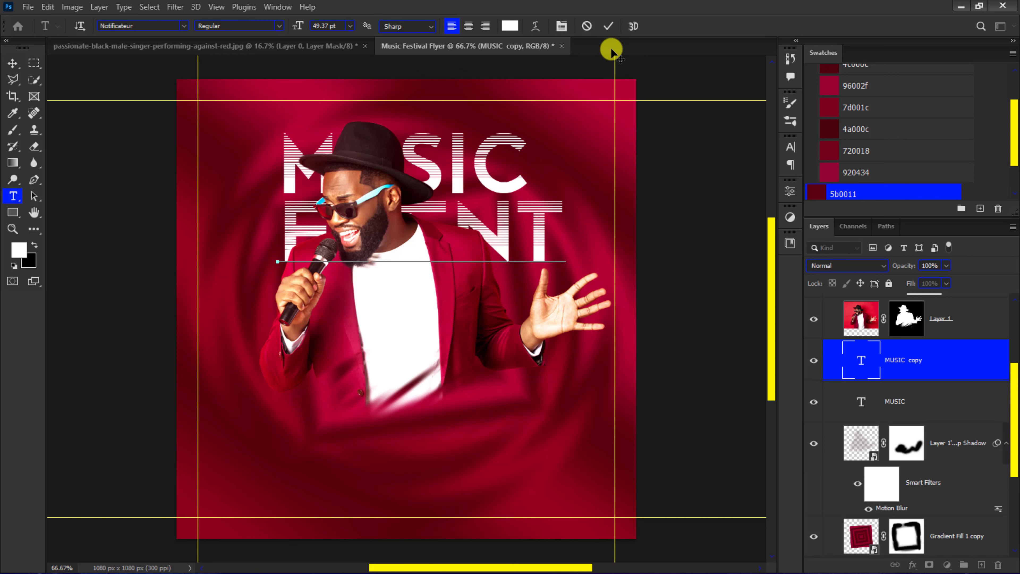
{"action": "left_click", "coordinate": [607, 27]}
- Scale the EVENT text down to match the width of MUSIC, and set the fill of both text layers to 0%
{"action": "key", "text": "ctrl+t"}
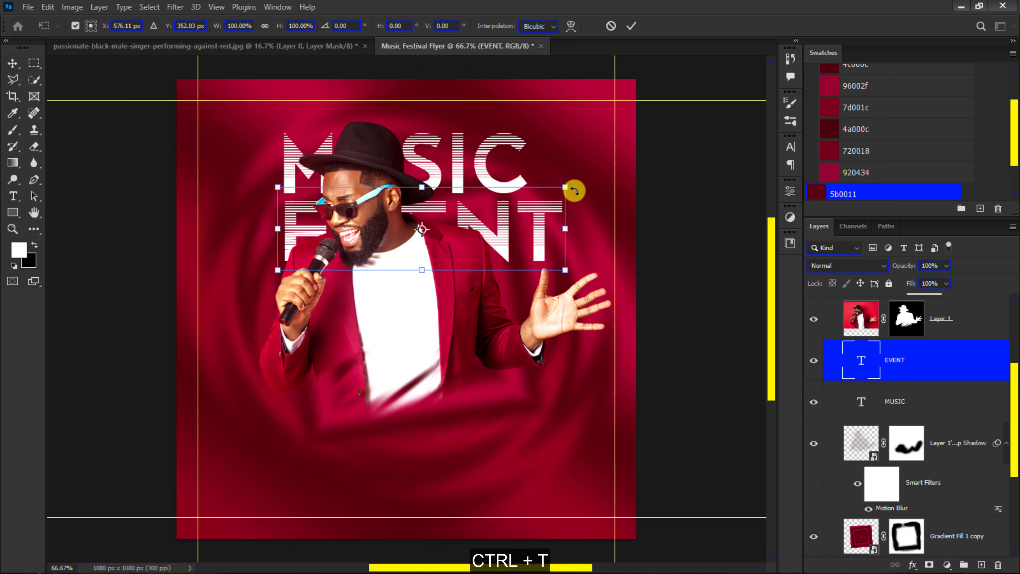
{"action": "left_click_drag", "start_coordinate": [563, 269], "coordinate": [527, 237]}
{"action": "key", "text": "Return"}
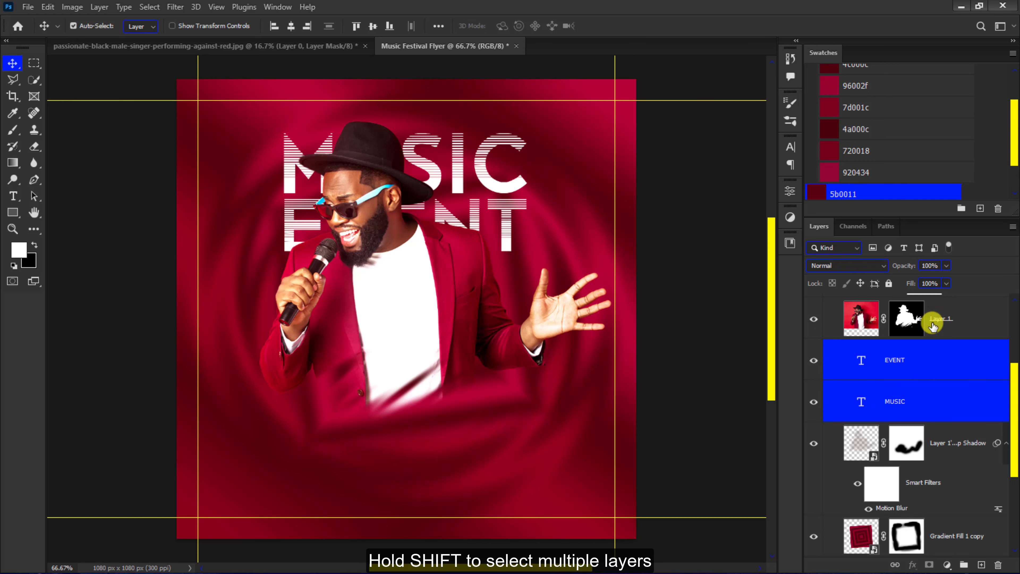
{"action": "left_click_drag", "start_coordinate": [945, 297], "coordinate": [886, 297]}
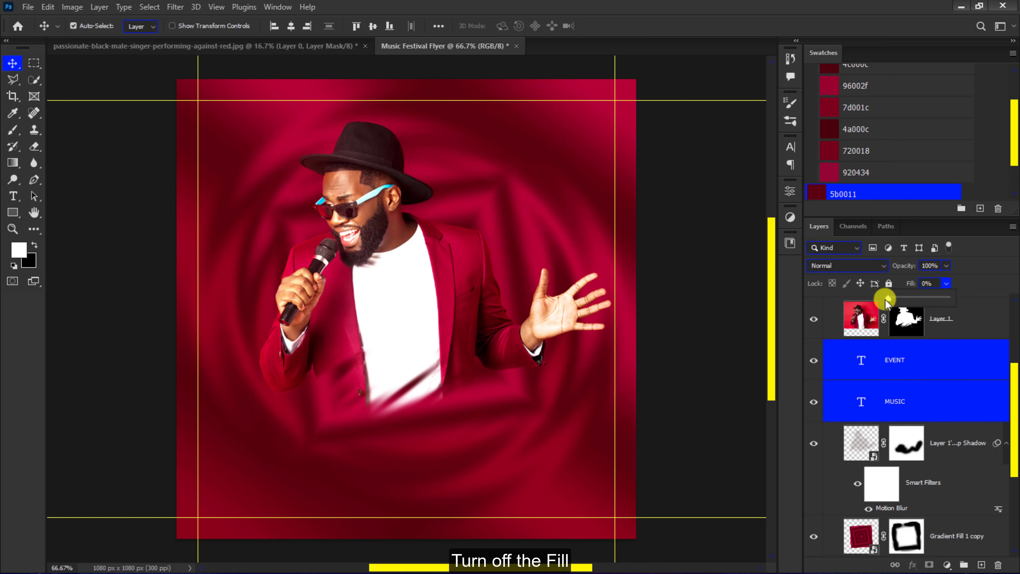
- Add a 2 px outside stroke in colour ff0049 to the MUSIC text layer
{"action": "left_click", "coordinate": [908, 402]}
{"action": "left_click", "coordinate": [910, 570]}
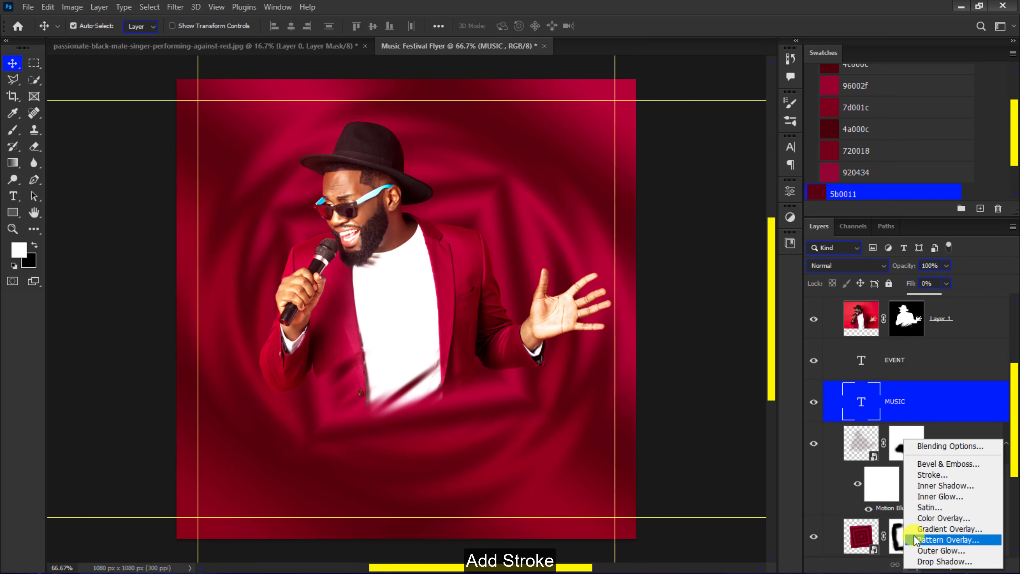
{"action": "left_click", "coordinate": [920, 478]}
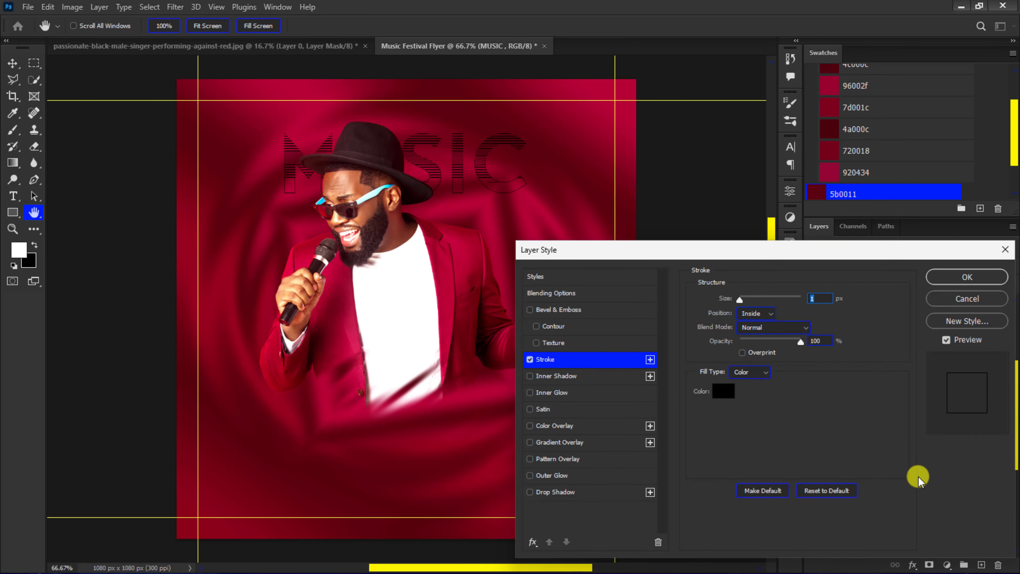
{"action": "scroll", "coordinate": [855, 135], "scroll_direction": "up", "scroll_amount": 3}
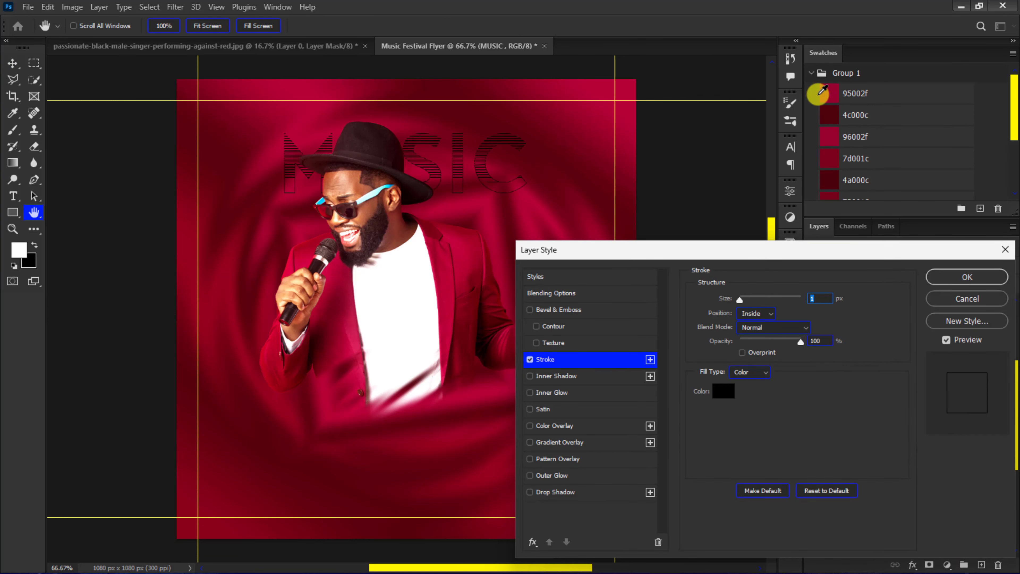
{"action": "left_click", "coordinate": [813, 73]}
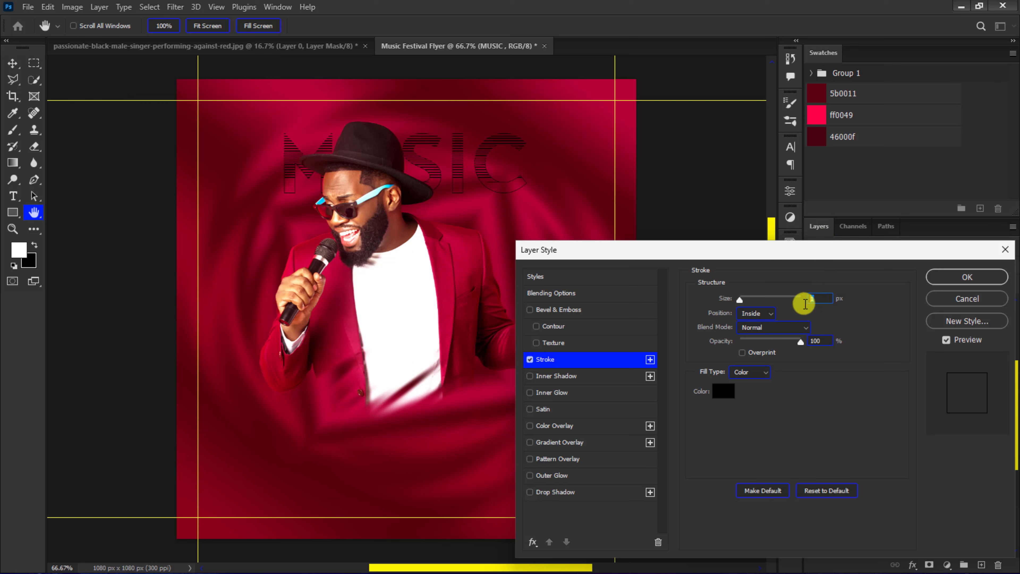
{"action": "type", "text": "2"}
{"action": "left_click", "coordinate": [762, 313]}
{"action": "left_click", "coordinate": [767, 324]}
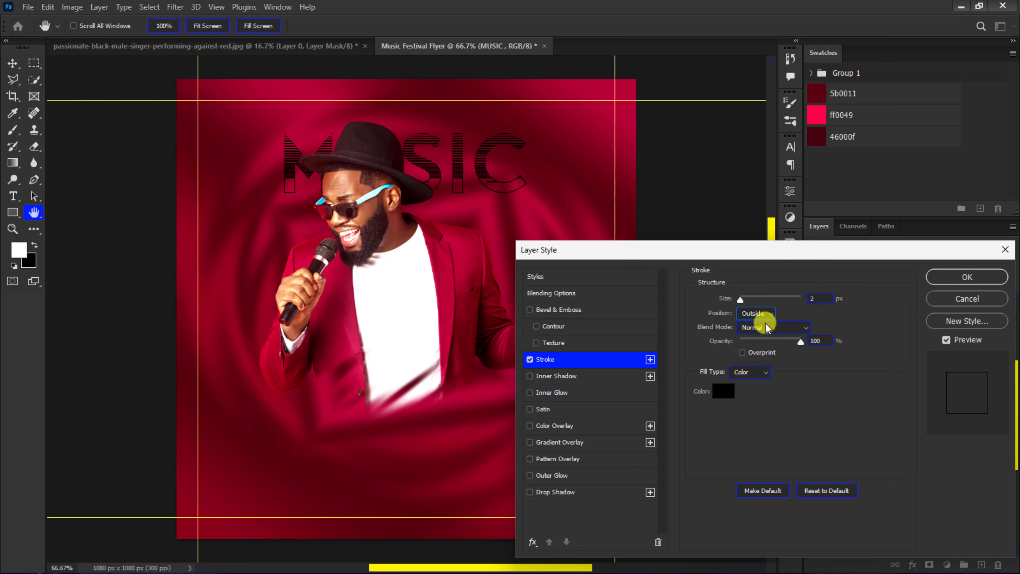
{"action": "left_click", "coordinate": [723, 391]}
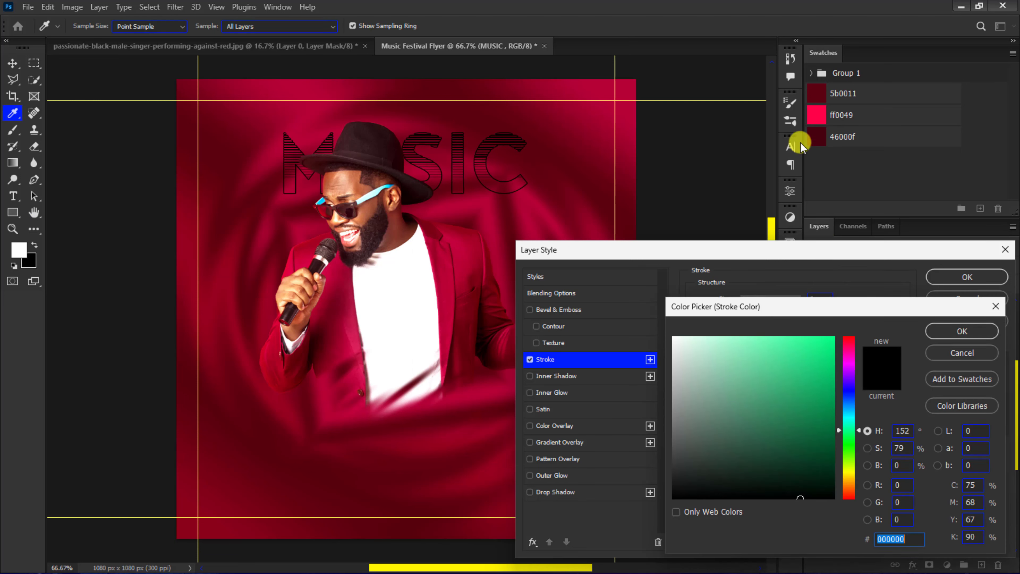
{"action": "left_click", "coordinate": [817, 115]}
{"action": "left_click", "coordinate": [944, 327]}
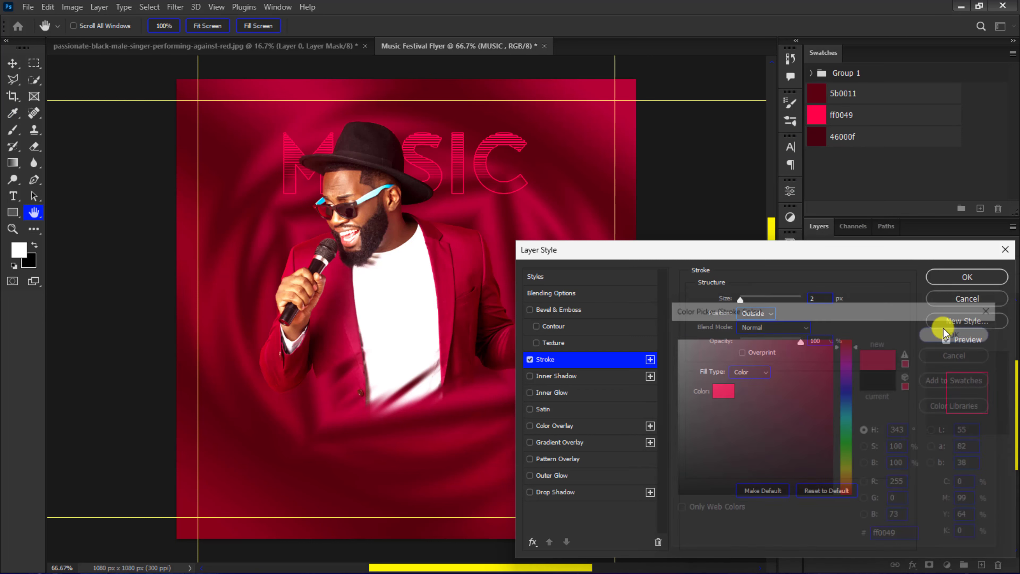
{"action": "left_click", "coordinate": [956, 276]}
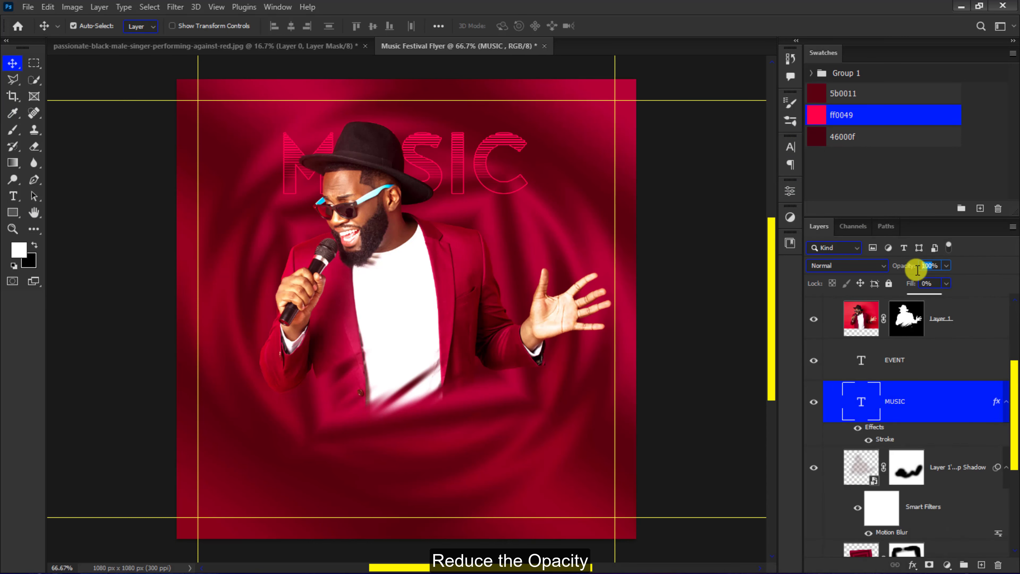
- Set the MUSIC layer's opacity to 30% and copy its layer style onto the EVENT layer
{"action": "type", "text": "30"}
{"action": "key", "text": "Return"}
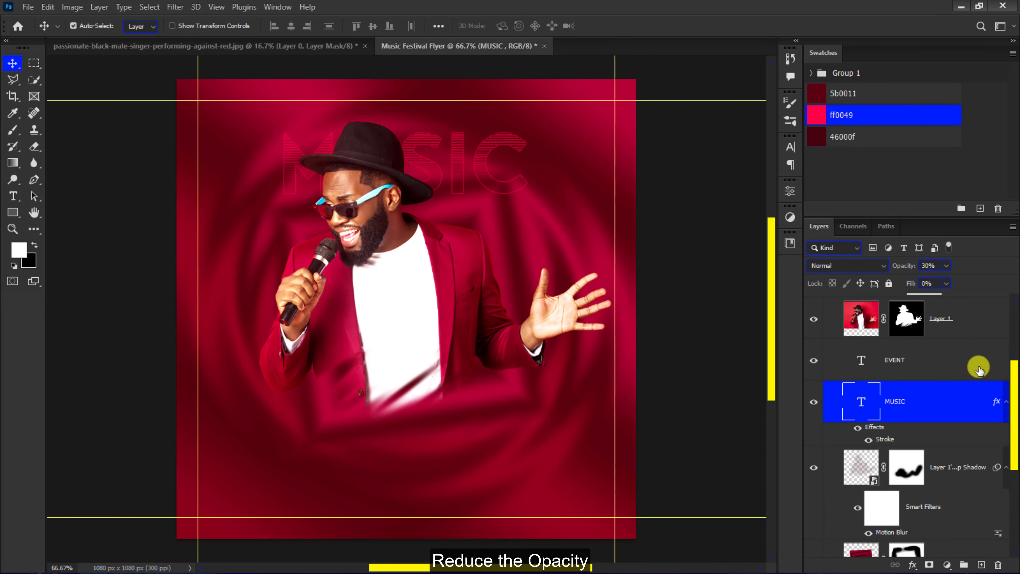
{"action": "right_click", "coordinate": [991, 405]}
{"action": "left_click", "coordinate": [900, 448]}
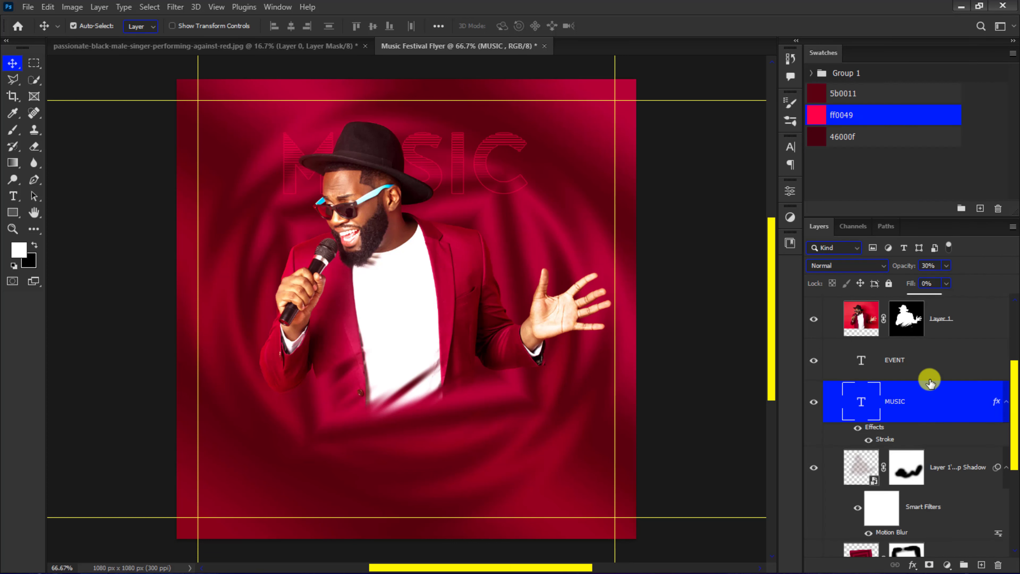
{"action": "right_click", "coordinate": [938, 363]}
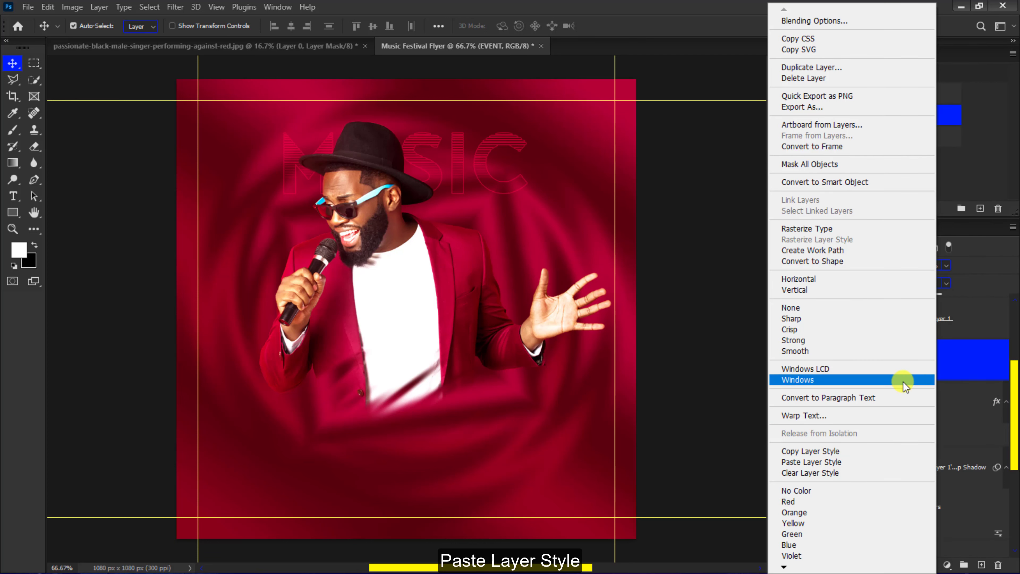
{"action": "left_click", "coordinate": [844, 461]}
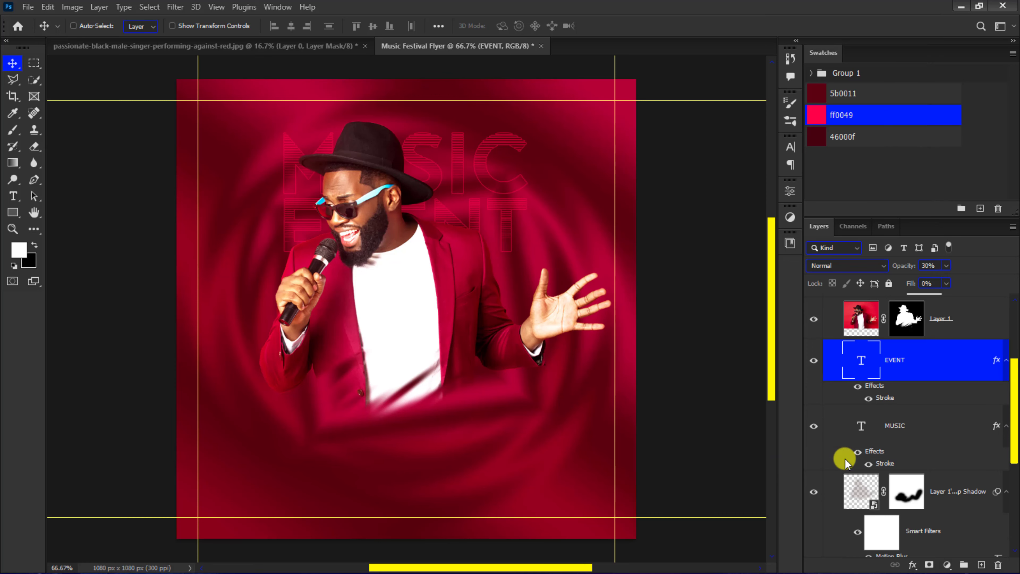
- Collapse the Background Design group and create a new group named Text above it
{"action": "key", "text": "ctrl+minus"}
{"action": "scroll", "coordinate": [845, 462], "scroll_direction": "up", "scroll_amount": 4}
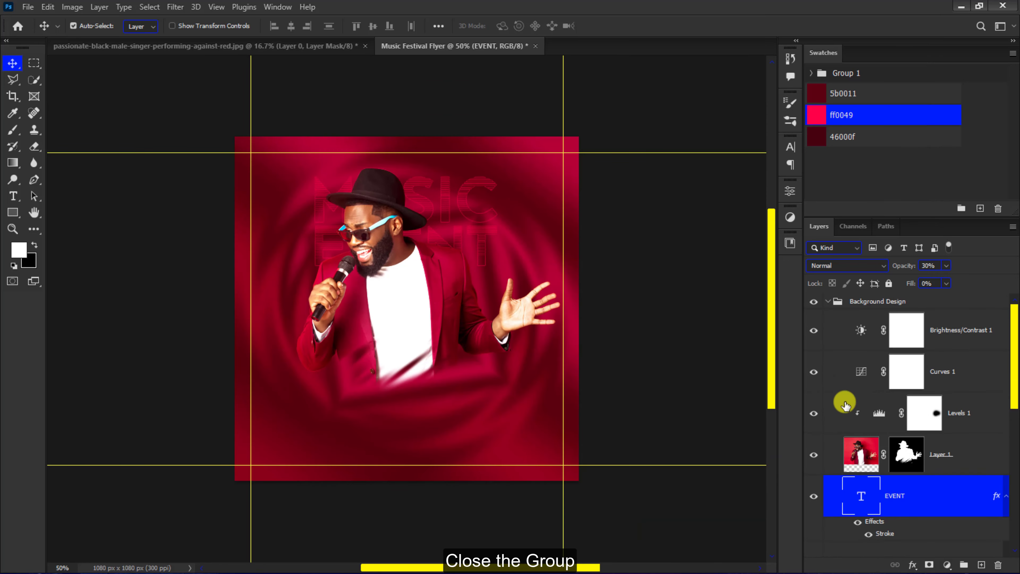
{"action": "left_click", "coordinate": [832, 306]}
{"action": "left_click", "coordinate": [829, 302]}
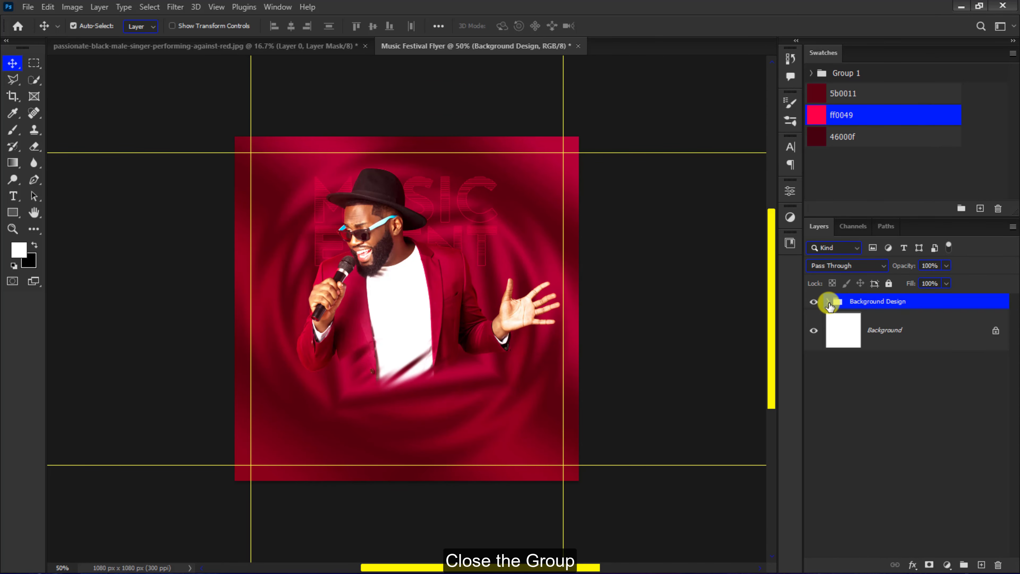
{"action": "left_click", "coordinate": [964, 564]}
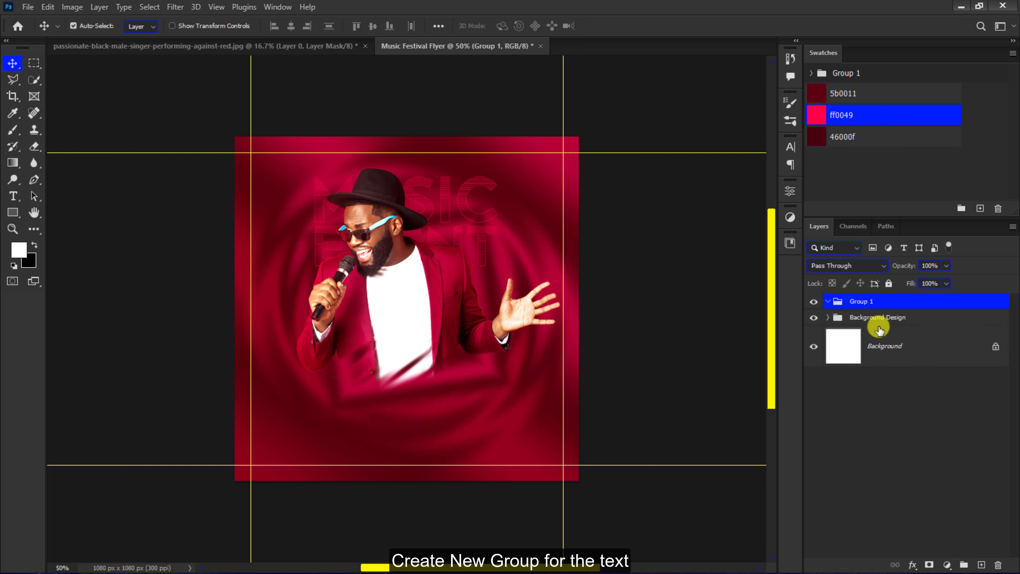
{"action": "double_click", "coordinate": [857, 301]}
{"action": "type", "text": "Text"}
{"action": "key", "text": "Return"}
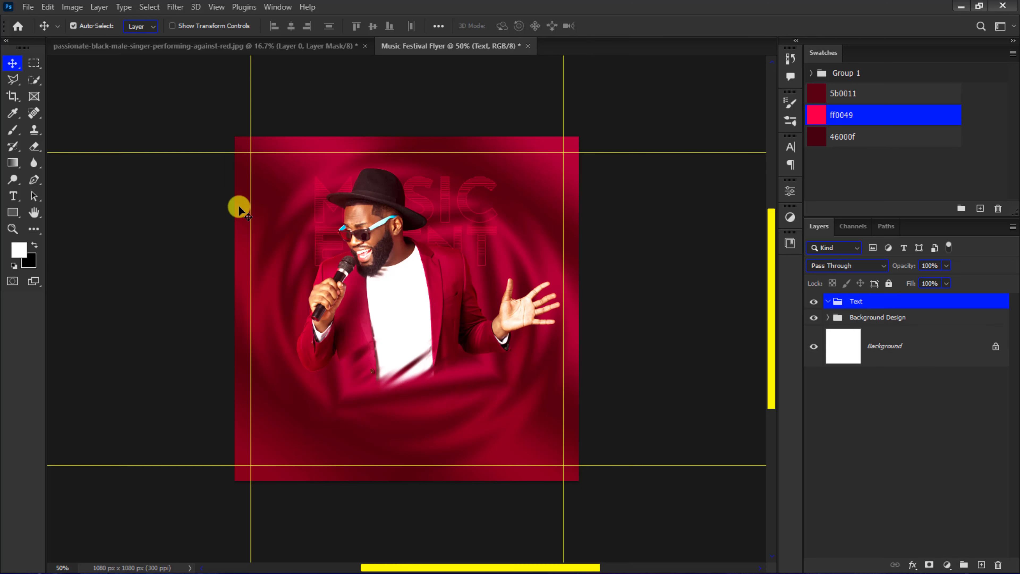
- Add the text YOUR CLUB PRESENTS above the singer's hat, inside the Text group
{"action": "left_click", "coordinate": [13, 196]}
{"action": "left_click", "coordinate": [322, 164]}
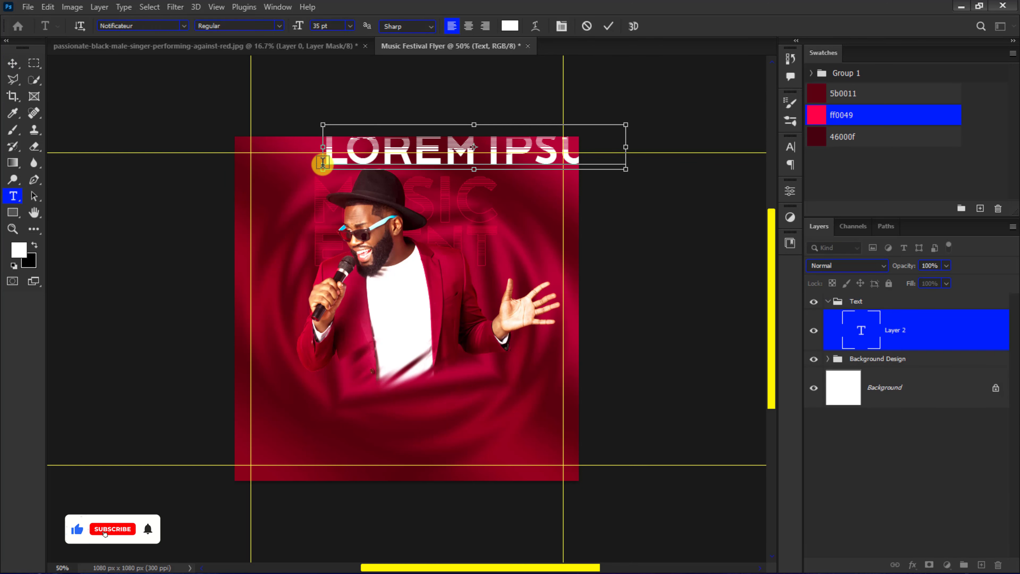
{"action": "type", "text": "YOUR CLUB"}
{"action": "left_click", "coordinate": [549, 53]}
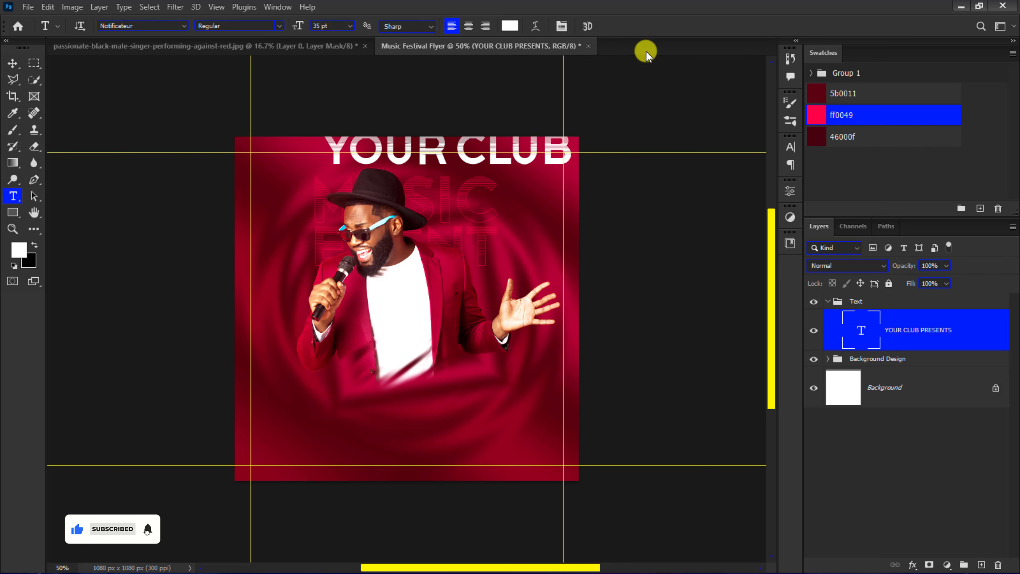
- Set the YOUR CLUB PRESENTS text to 6 pt with a tracking of 380
{"action": "left_click", "coordinate": [790, 147]}
{"action": "left_click", "coordinate": [666, 181]}
{"action": "type", "text": "6"}
{"action": "key", "text": "Return"}
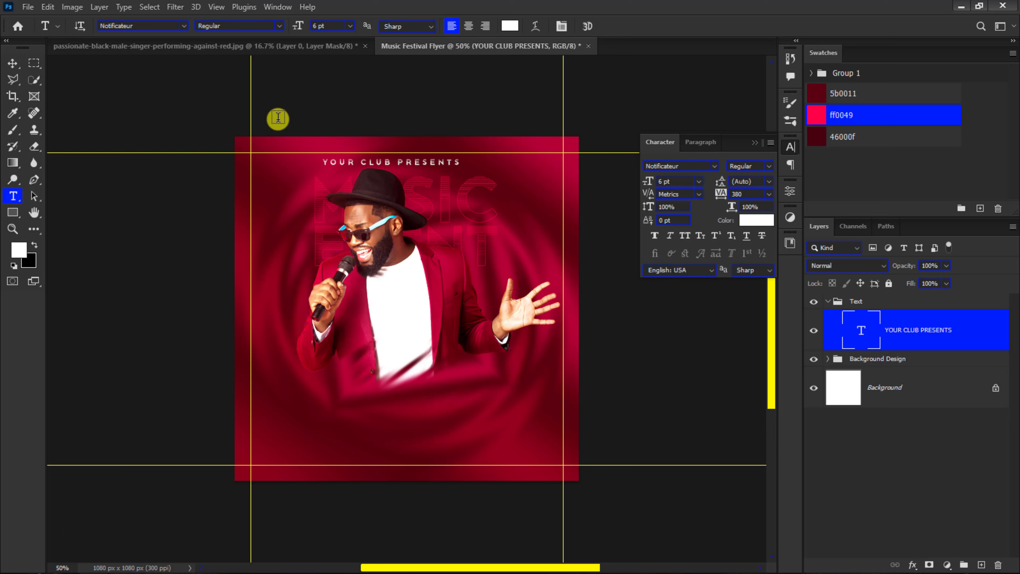
- Centre YOUR CLUB PRESENTS above the hat and place a duplicate beside the singer's elbow, reworded to MUSIC FESTIVAL
{"action": "left_click", "coordinate": [12, 63]}
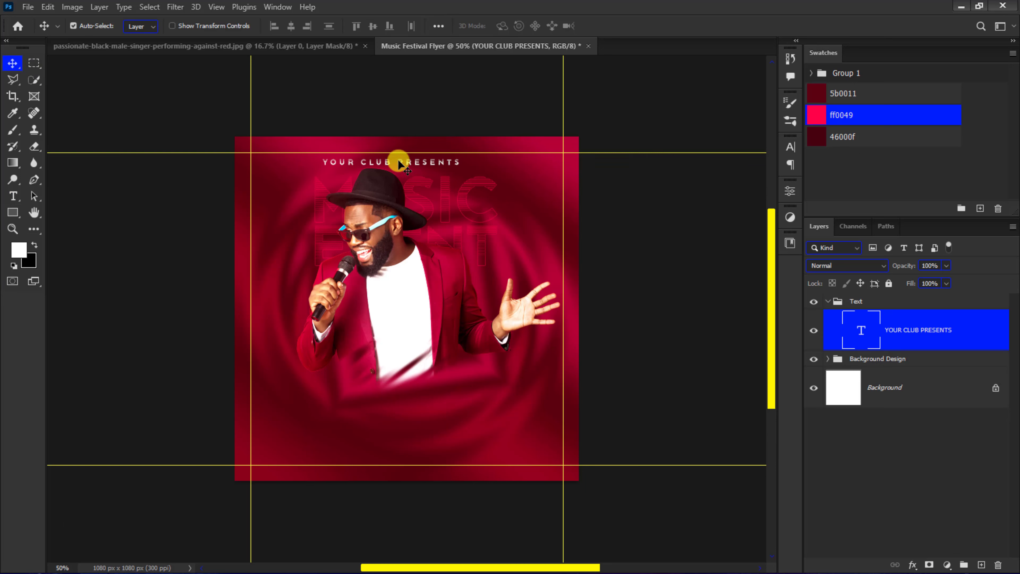
{"action": "left_click_drag", "start_coordinate": [399, 161], "coordinate": [296, 337]}
{"action": "key", "text": "ctrl+j"}
{"action": "double_click", "coordinate": [302, 341]}
{"action": "type", "text": "MUSIC FESTIVAL"}
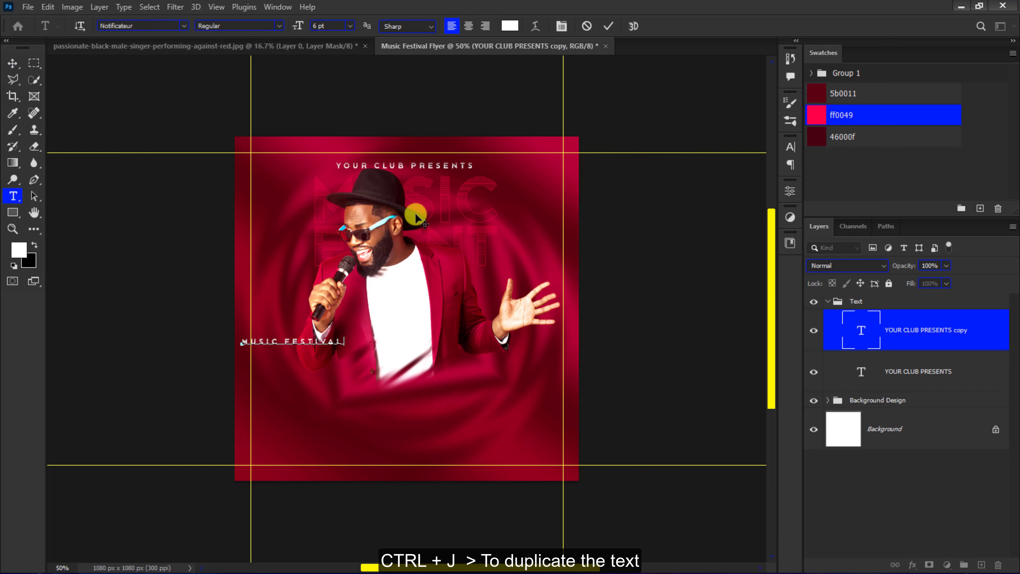
{"action": "left_click", "coordinate": [608, 26]}
- Rotate the MUSIC FESTIVAL text 90° counter clockwise and place it vertically beside the singer's microphone arm
{"action": "key", "text": "ctrl+t"}
{"action": "right_click", "coordinate": [298, 342]}
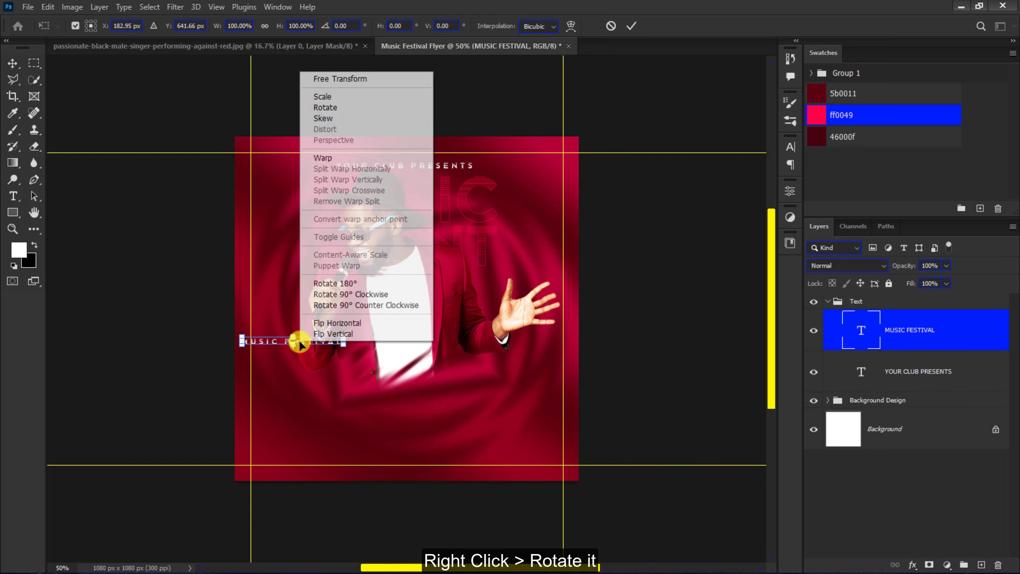
{"action": "left_click", "coordinate": [338, 305]}
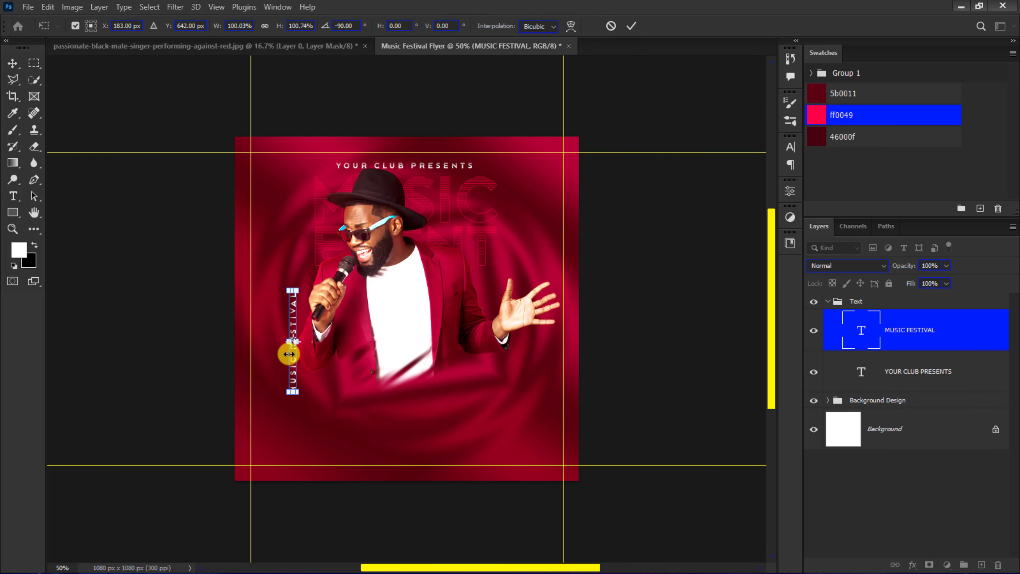
{"action": "left_click_drag", "start_coordinate": [289, 353], "coordinate": [304, 322]}
{"action": "key", "text": "Return"}
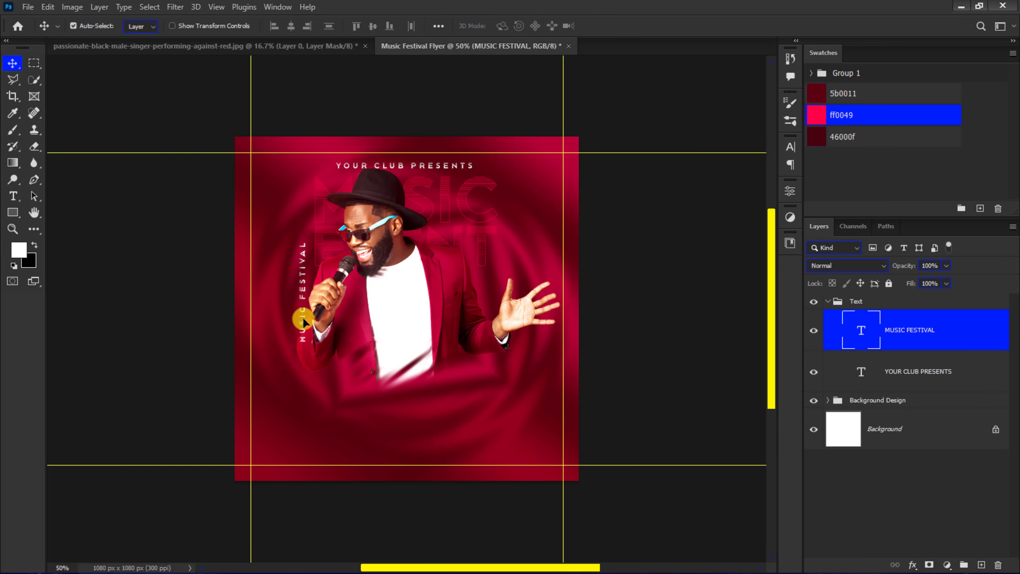
- Add a new text layer reading MUSIC below the singer, in the Text group
{"action": "left_click", "coordinate": [13, 196]}
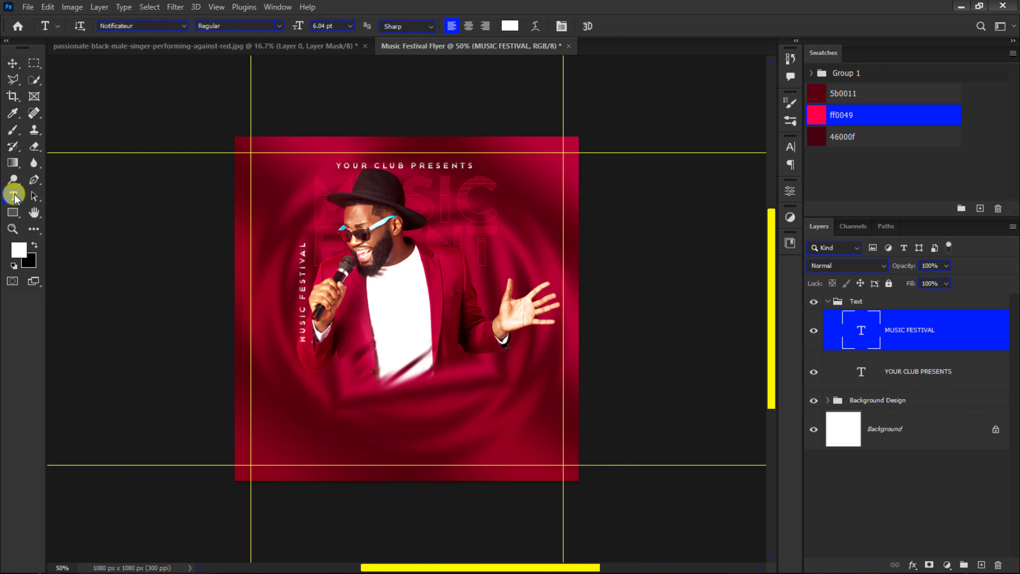
{"action": "type", "text": "music"}
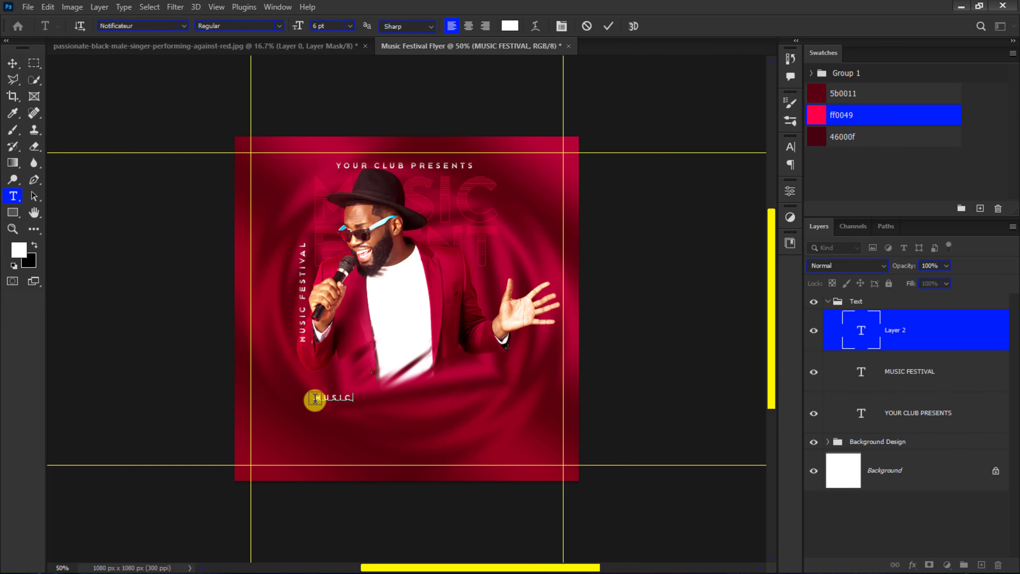
{"action": "left_click", "coordinate": [609, 26]}
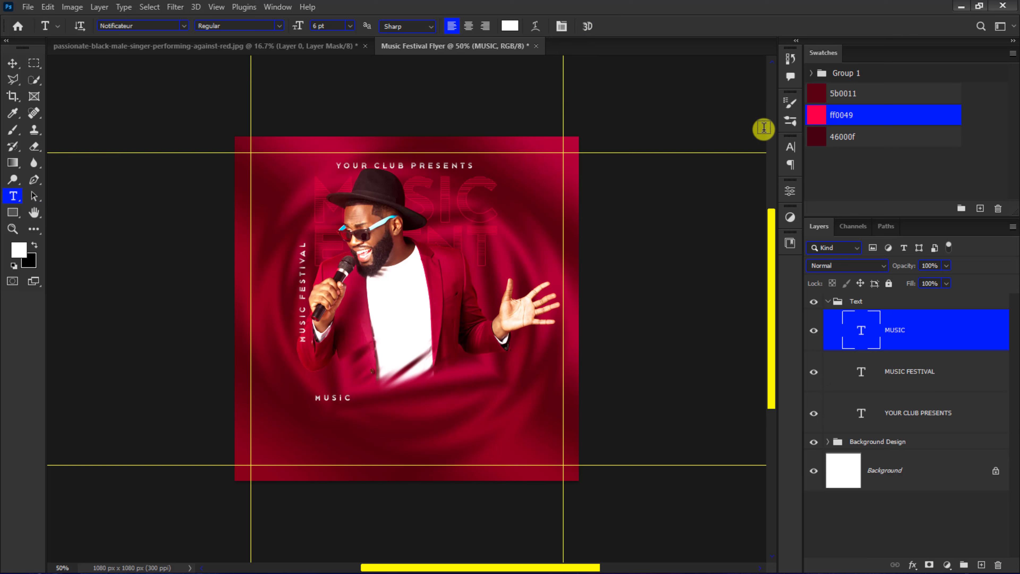
- Set the MUSIC text below the singer to 37 pt with a tracking of 0
{"action": "left_click", "coordinate": [791, 147]}
{"action": "left_click", "coordinate": [770, 195]}
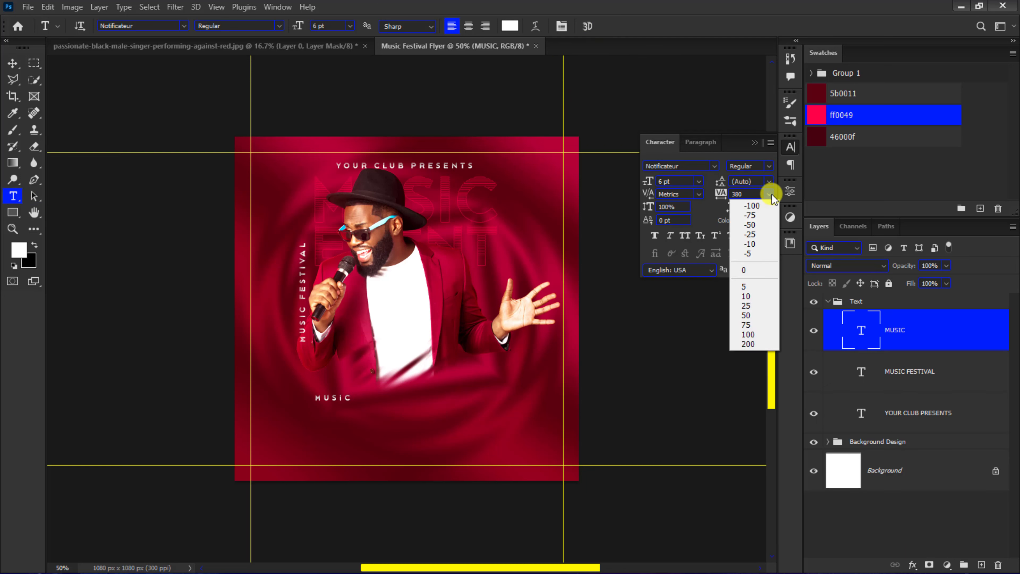
{"action": "left_click", "coordinate": [751, 268]}
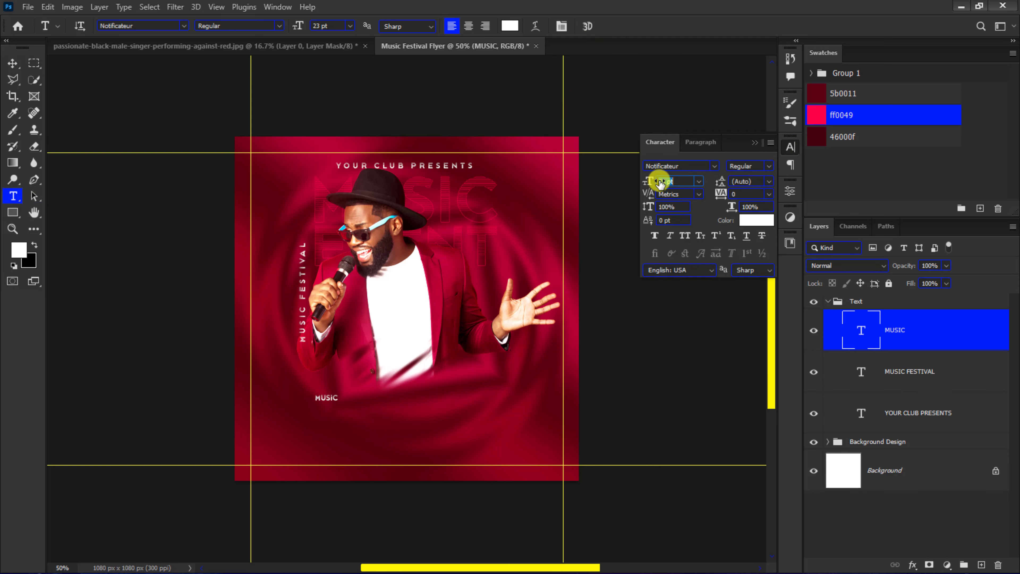
{"action": "left_click_drag", "start_coordinate": [660, 183], "coordinate": [667, 178]}
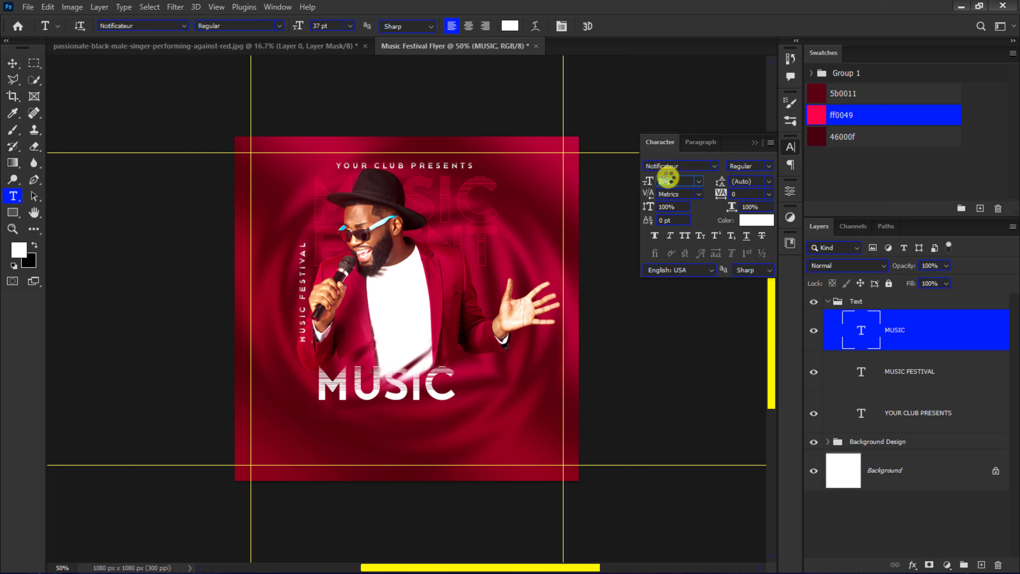
- Change the MUSIC text's font to Big Shoulders Text Bold and apply faux italic
{"action": "left_click", "coordinate": [715, 166]}
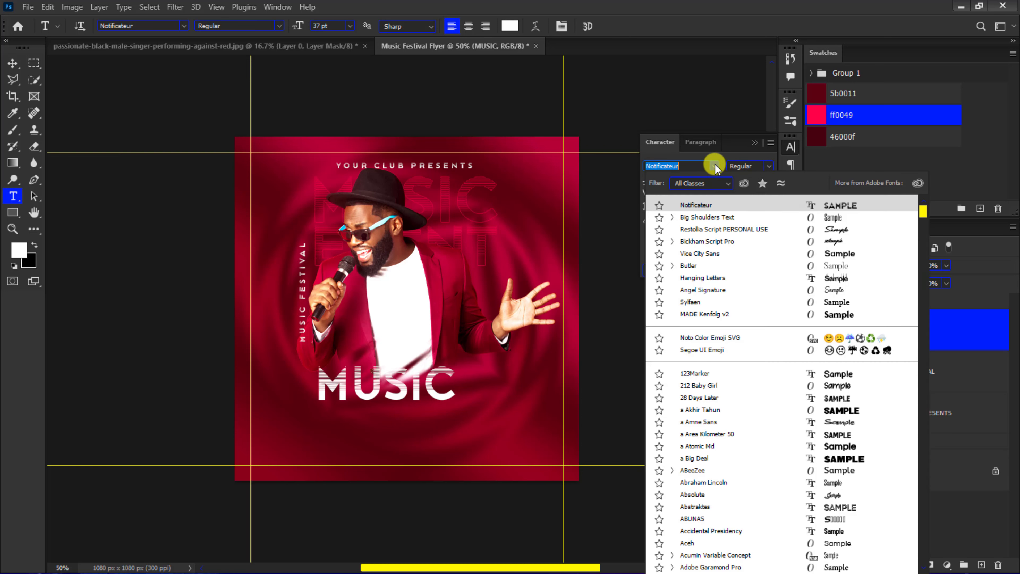
{"action": "left_click", "coordinate": [721, 217]}
{"action": "left_click", "coordinate": [767, 166]}
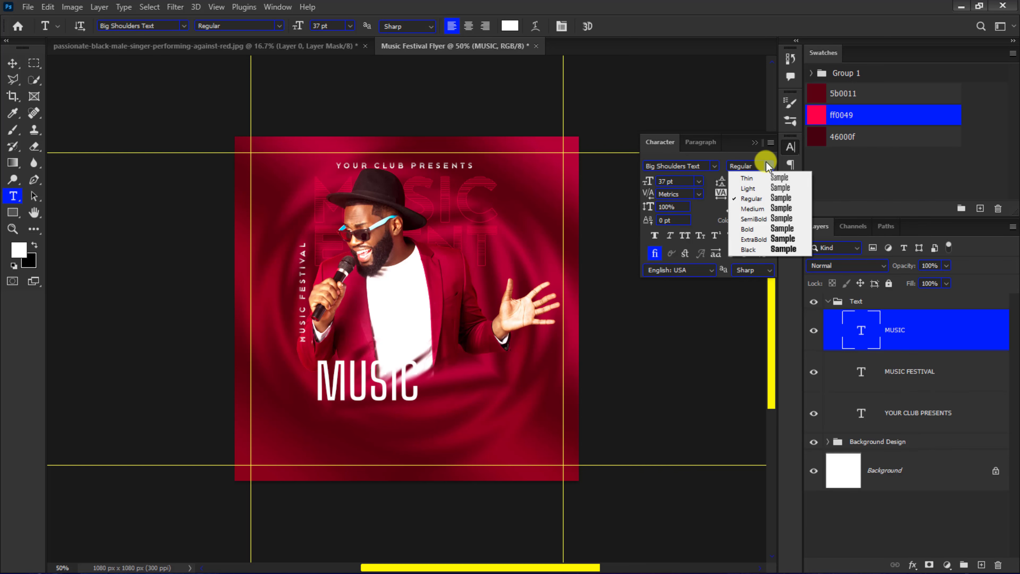
{"action": "left_click", "coordinate": [751, 227]}
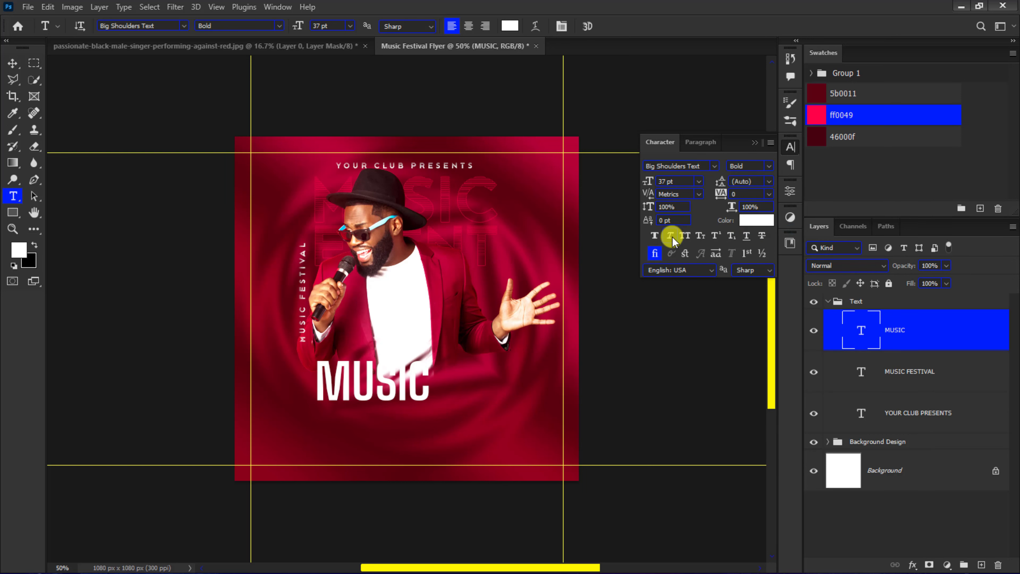
{"action": "left_click", "coordinate": [671, 236]}
- Colour the MUSIC text with the ff0049 swatch and retype it as Music
{"action": "key", "text": "v"}
{"action": "left_click", "coordinate": [757, 222]}
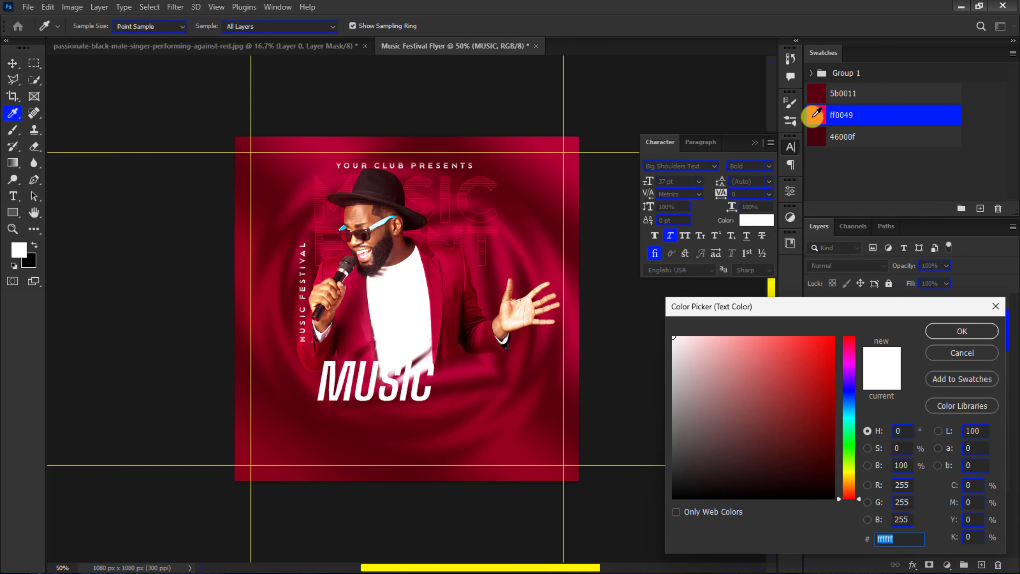
{"action": "left_click", "coordinate": [814, 111]}
{"action": "left_click", "coordinate": [958, 329]}
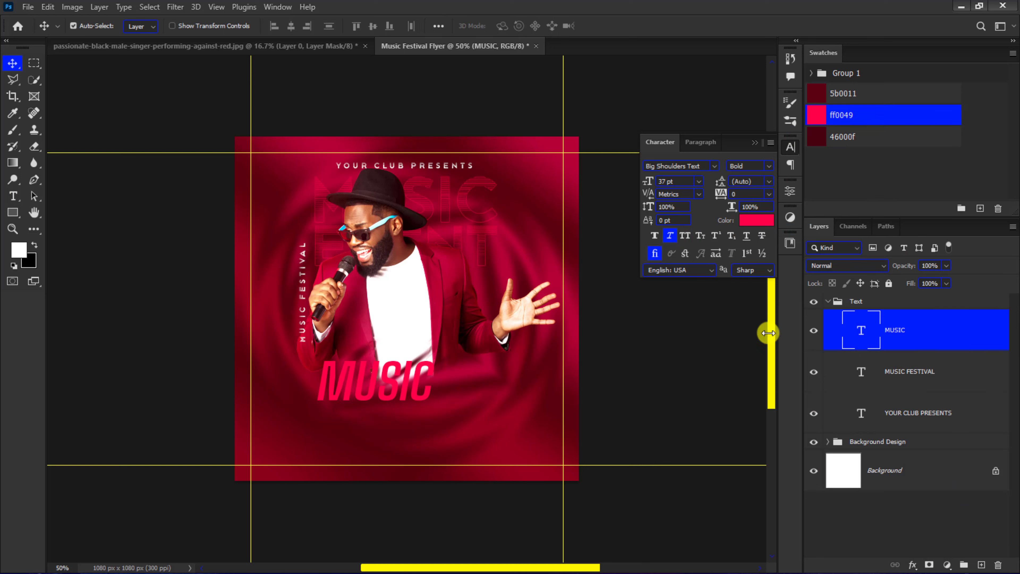
{"action": "double_click", "coordinate": [380, 382]}
{"action": "type", "text": "Music"}
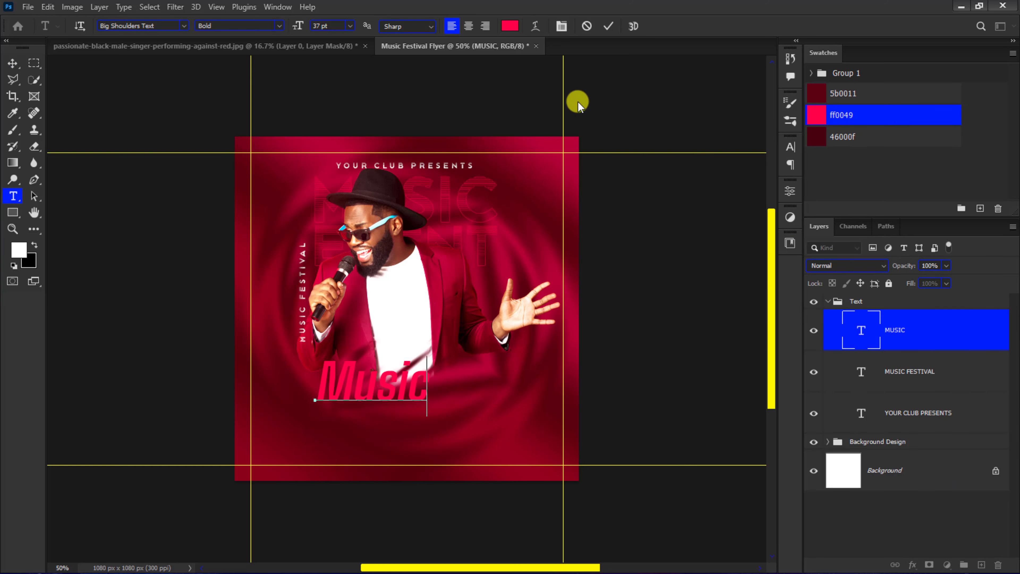
{"action": "left_click", "coordinate": [606, 26]}
- Scale the Music text up to about 123% and place it over the lower edge of the singer cut-out
{"action": "key", "text": "ctrl+t"}
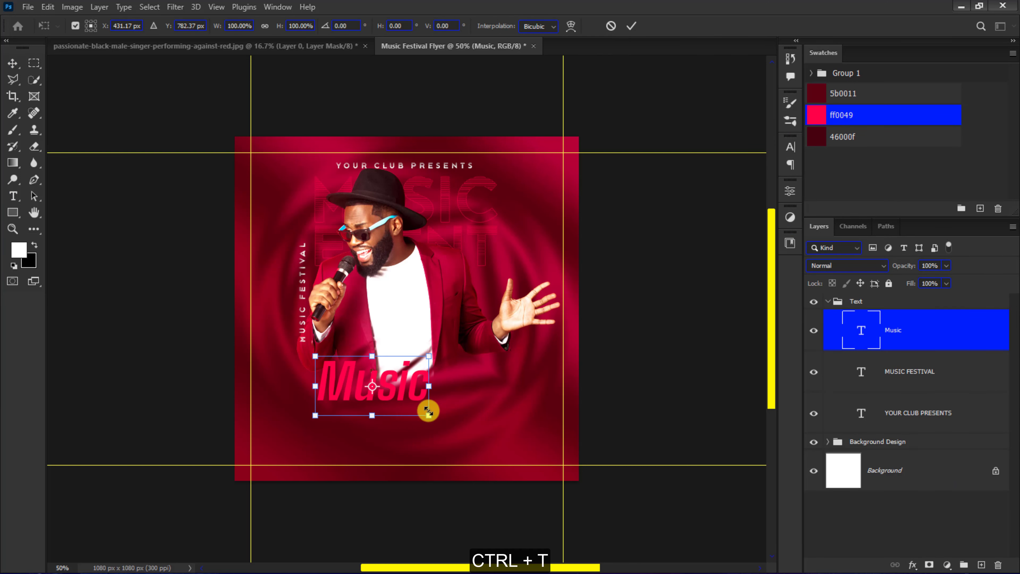
{"action": "left_click_drag", "start_coordinate": [428, 412], "coordinate": [456, 428]}
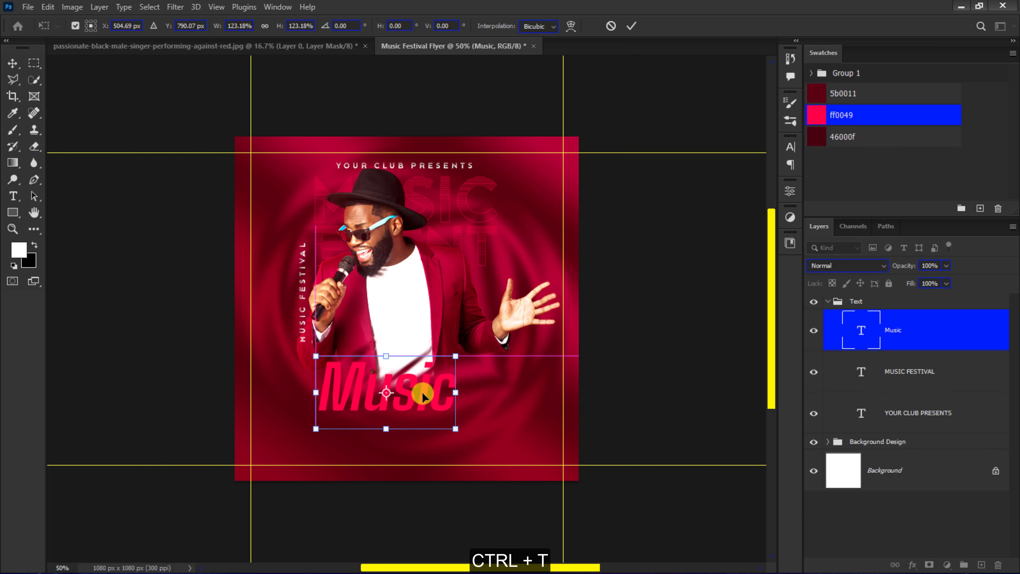
{"action": "left_click_drag", "start_coordinate": [423, 393], "coordinate": [433, 382]}
{"action": "key", "text": "Return"}
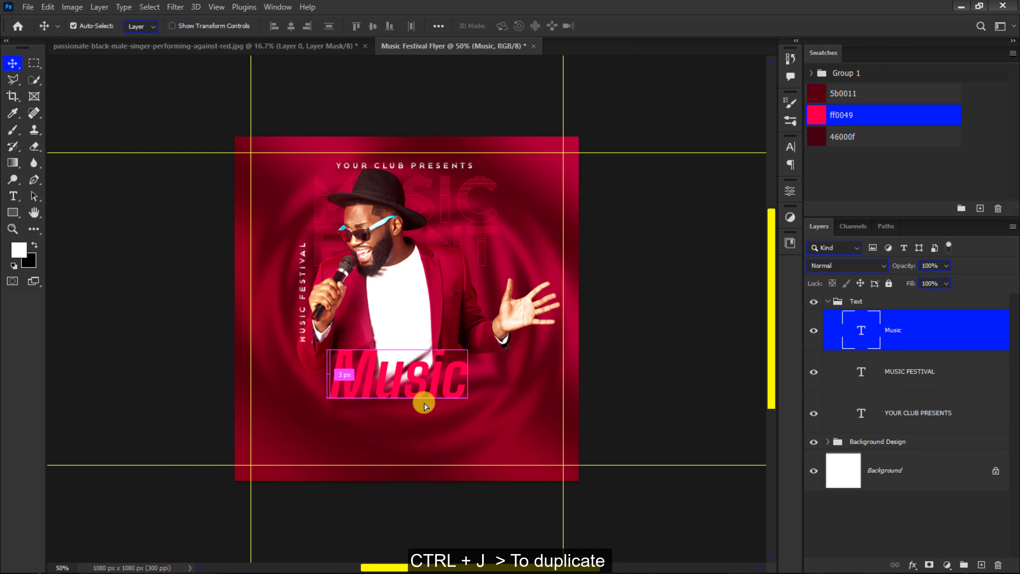
- Duplicate the Music text directly below the original and reword the copy to SHOW
{"action": "key", "text": "ctrl+j"}
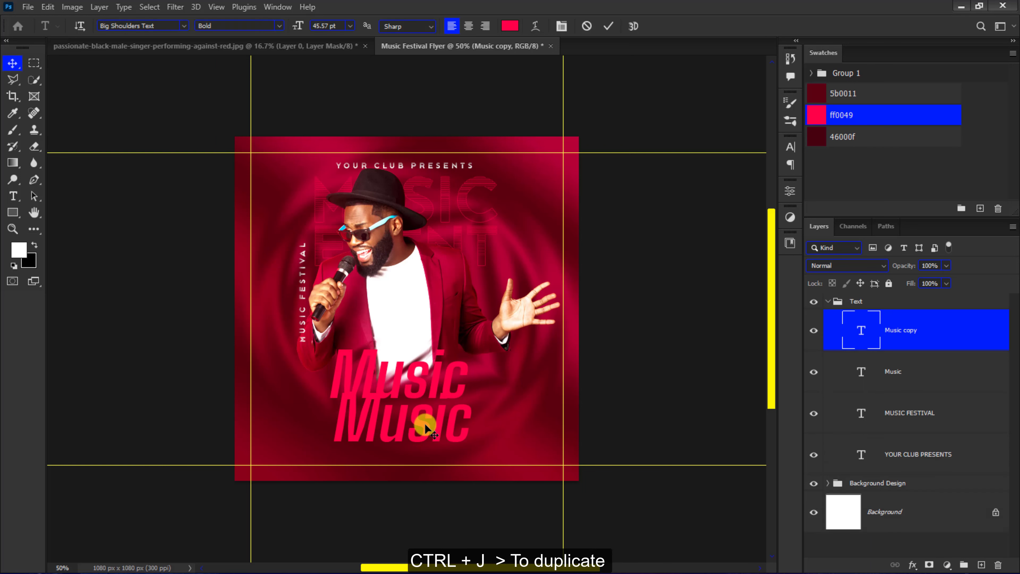
{"action": "type", "text": "SHOW"}
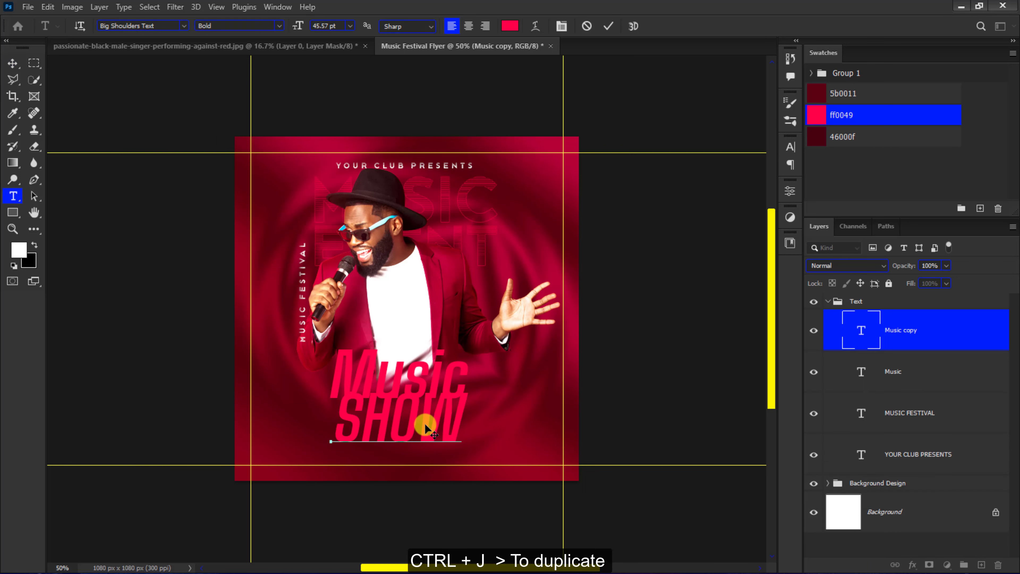
{"action": "left_click", "coordinate": [608, 27]}
- Make the SHOW text white at 22 pt with a tracking of 380
{"action": "left_click", "coordinate": [789, 149]}
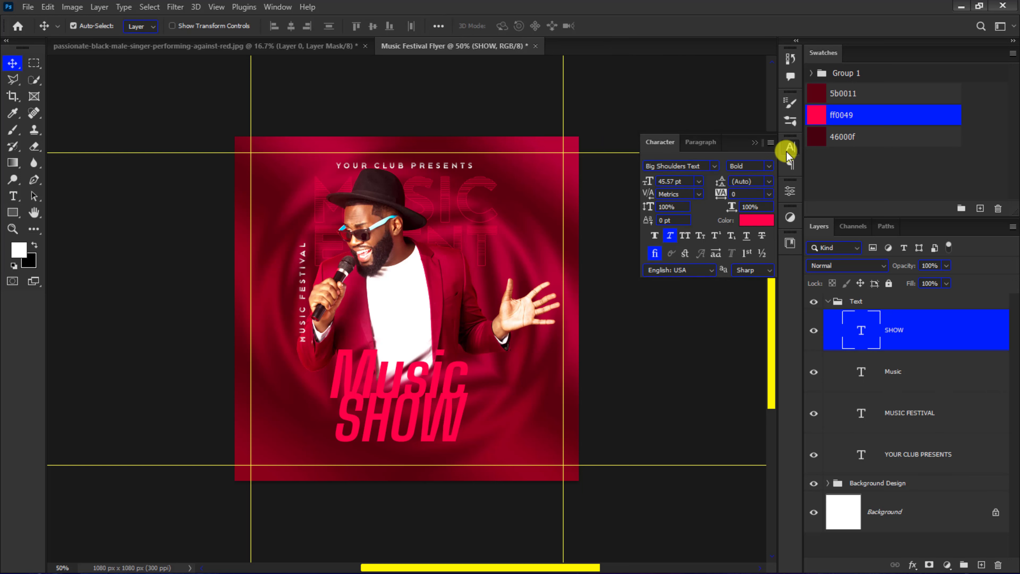
{"action": "left_click", "coordinate": [750, 223]}
{"action": "left_click_drag", "start_coordinate": [687, 346], "coordinate": [665, 314]}
{"action": "left_click", "coordinate": [953, 330]}
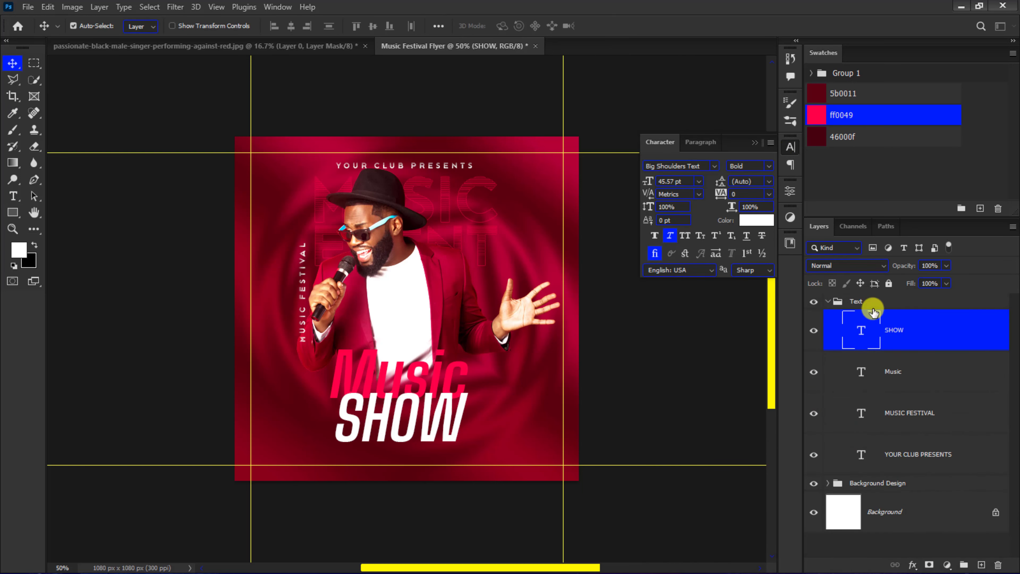
{"action": "left_click_drag", "start_coordinate": [649, 183], "coordinate": [634, 186]}
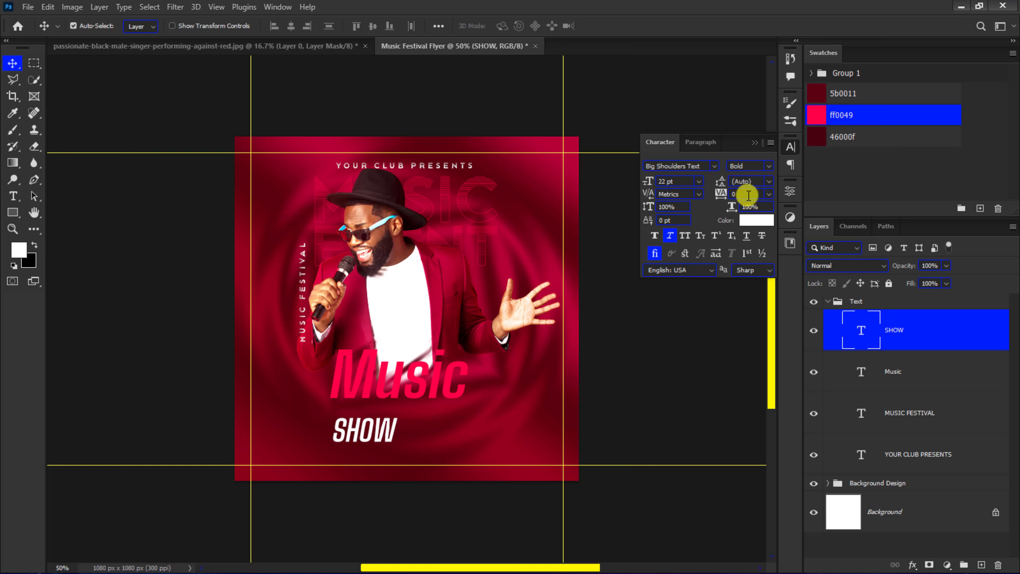
{"action": "type", "text": "380"}
{"action": "key", "text": "Return"}
- Scale SHOW down to about 87% and tuck it under Music, aligned with that word's right end
{"action": "left_click", "coordinate": [419, 428]}
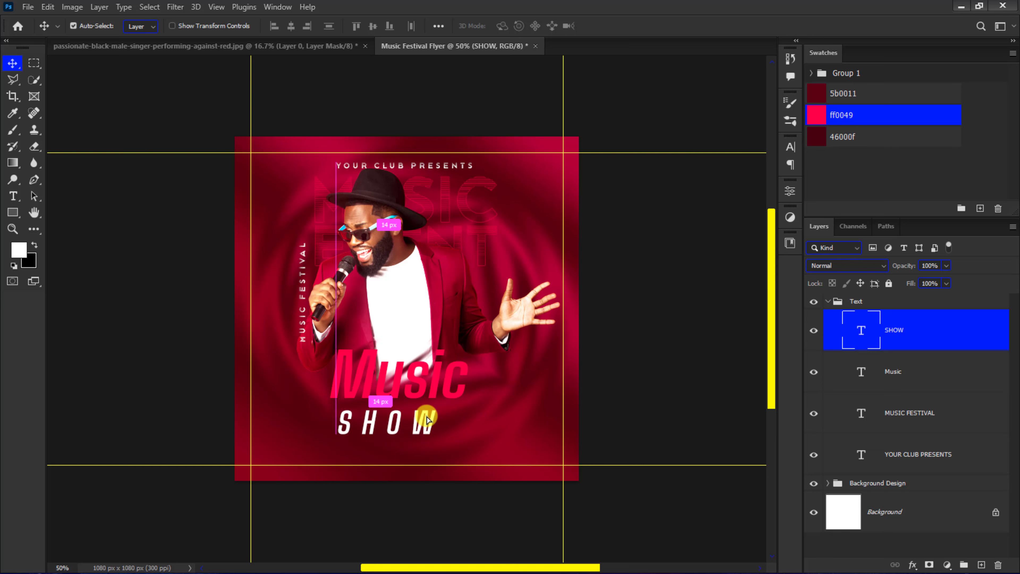
{"action": "left_click_drag", "start_coordinate": [419, 428], "coordinate": [445, 414]}
{"action": "key", "text": "ctrl+t"}
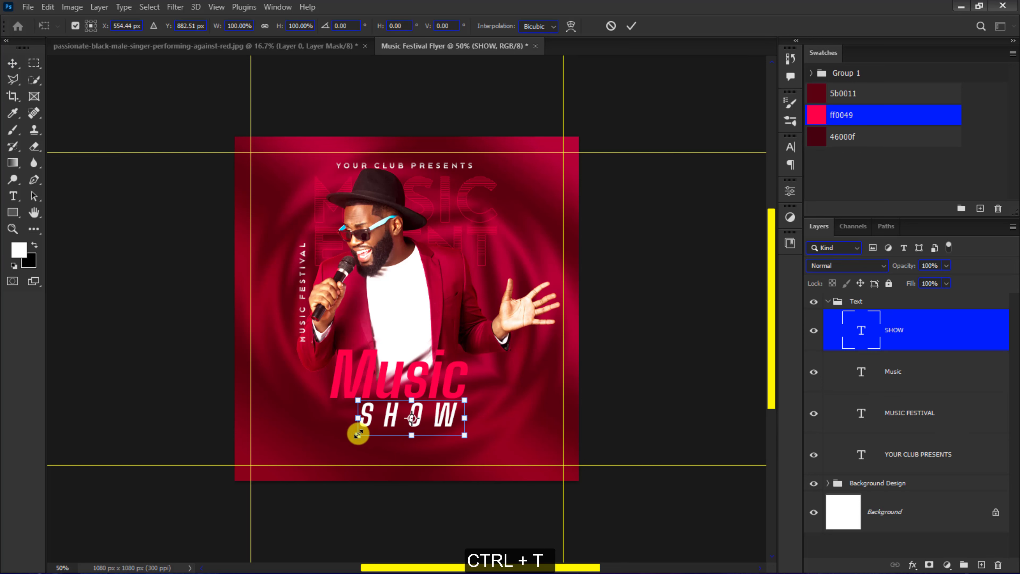
{"action": "left_click_drag", "start_coordinate": [358, 434], "coordinate": [371, 421]}
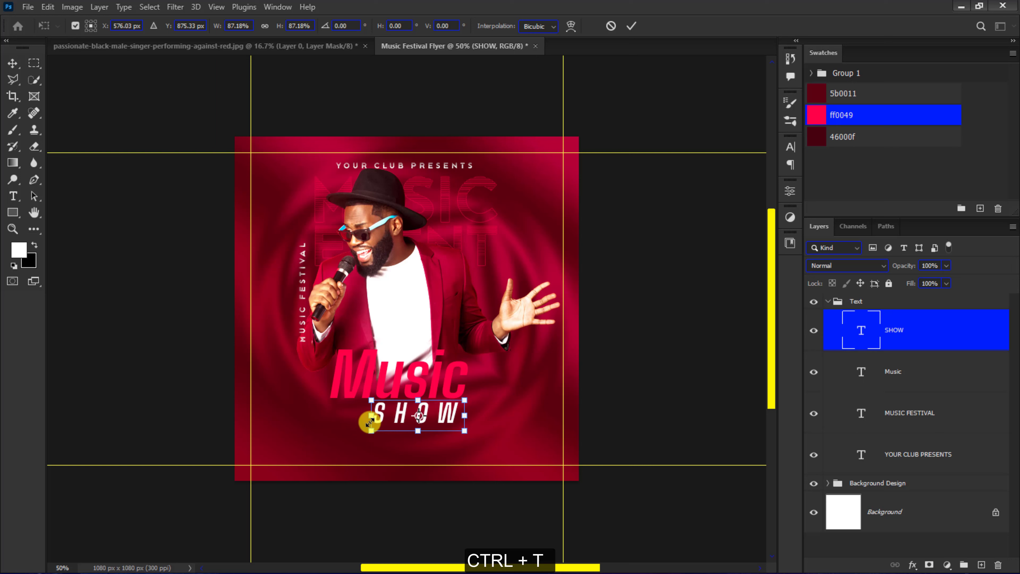
{"action": "key", "text": "Return"}
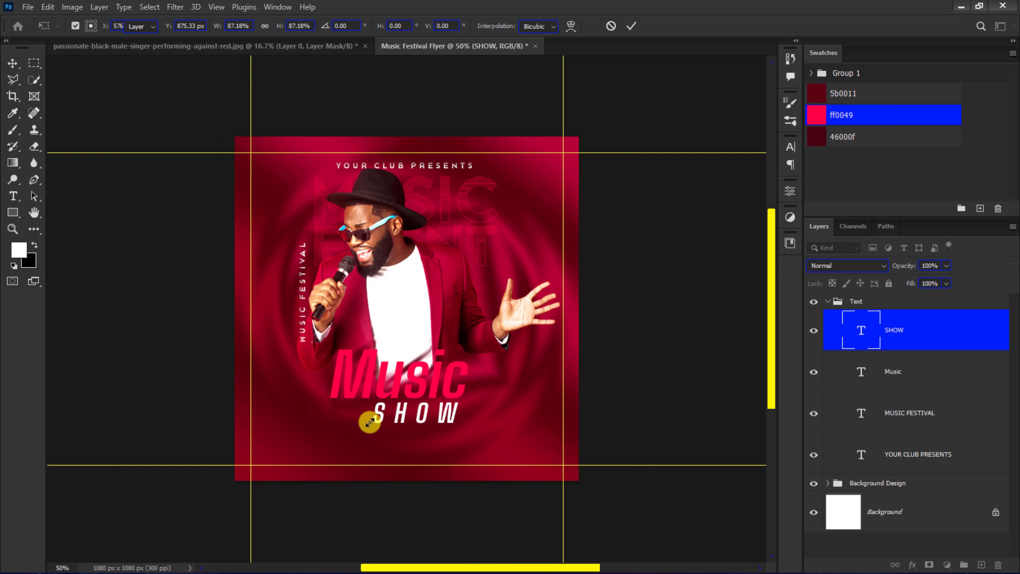
- Duplicate the SHOW text to its left and reword the copy to Live
{"action": "key", "text": "ctrl+j"}
{"action": "left_click_drag", "start_coordinate": [337, 422], "coordinate": [285, 426]}
{"action": "double_click", "coordinate": [292, 428]}
{"action": "type", "text": "Live"}
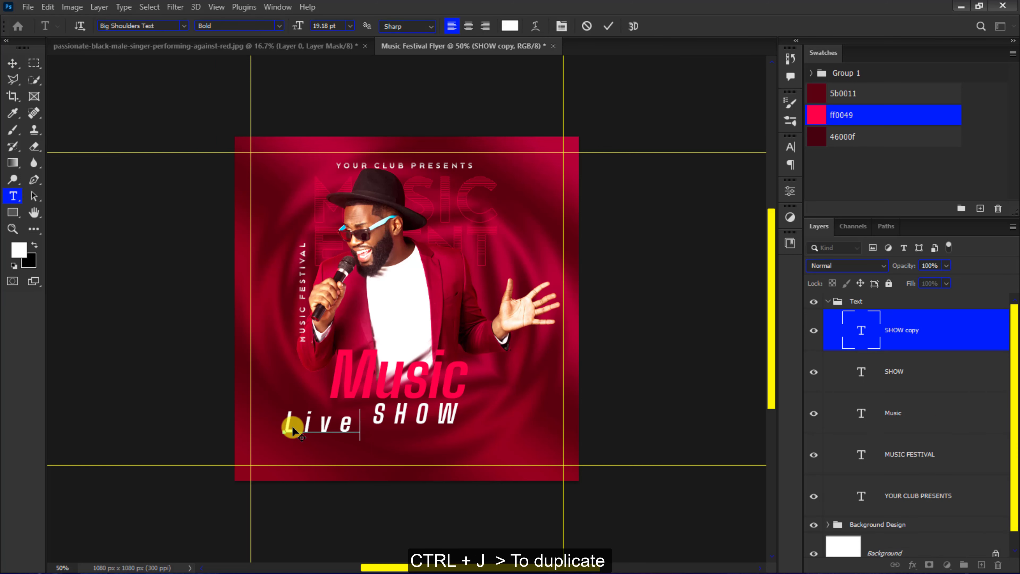
{"action": "left_click", "coordinate": [608, 26]}
{"action": "key", "text": "v"}
- Set the Live text to 0 tracking without faux italic, in the Restollia Script PERSONAL USE font
{"action": "left_click", "coordinate": [791, 152]}
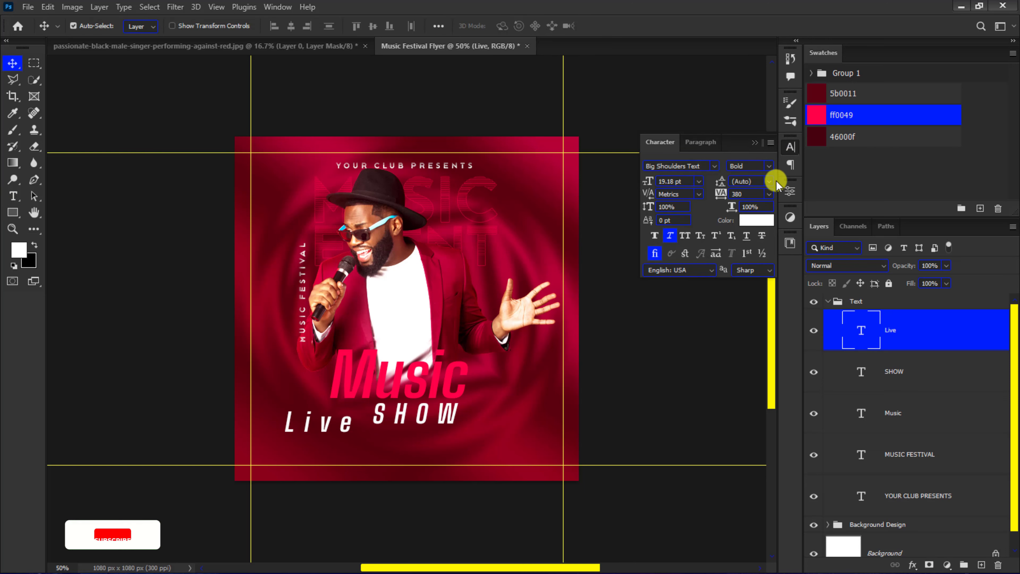
{"action": "left_click", "coordinate": [770, 194]}
{"action": "left_click", "coordinate": [754, 269]}
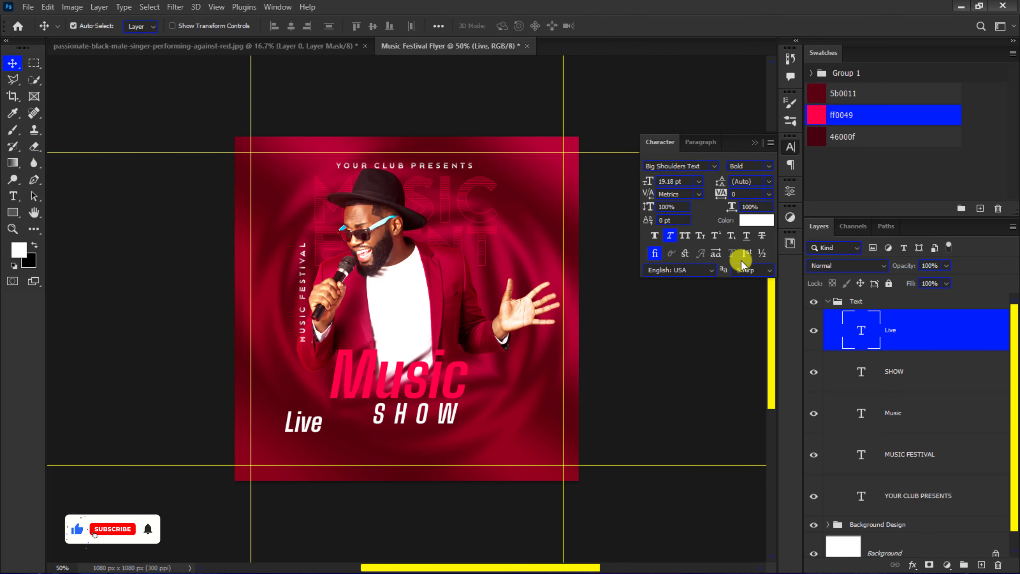
{"action": "left_click", "coordinate": [711, 166]}
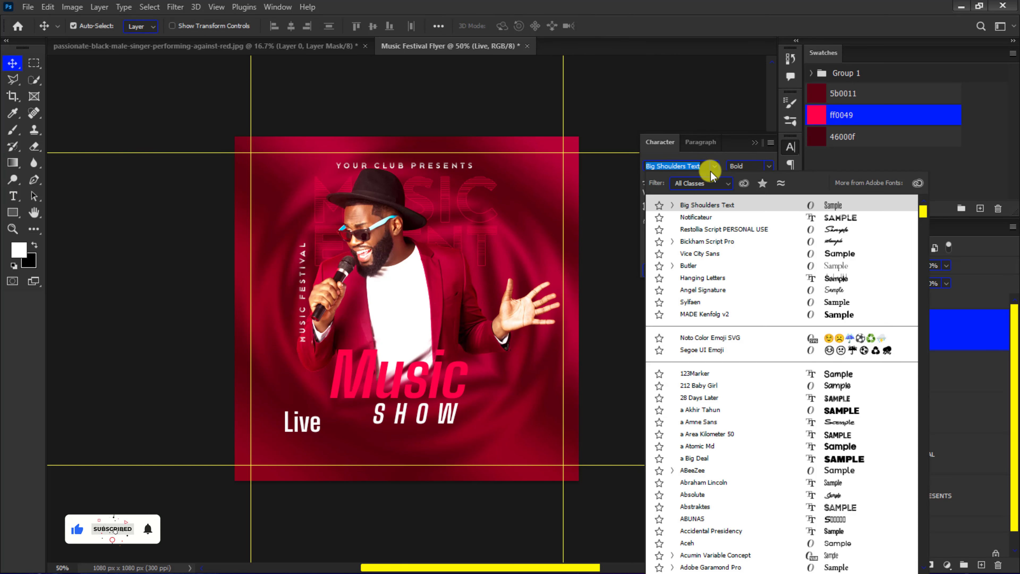
{"action": "left_click", "coordinate": [707, 230]}
- Resize the Live text and place it overlapping the upper left corner of Music
{"action": "mouse_move", "coordinate": [306, 434]}
{"action": "left_mouse_down"}
{"action": "mouse_move", "coordinate": [363, 366]}
{"action": "mouse_move", "coordinate": [372, 389]}
{"action": "mouse_move", "coordinate": [290, 442]}
{"action": "left_mouse_up"}
{"action": "key", "text": "ctrl+t"}
{"action": "key", "text": "Return"}
- Duplicate the SHOW text near the flyer's bottom and reword the copy to AUG, 20 | FALCON PARK-UK
{"action": "left_click", "coordinate": [381, 416]}
{"action": "key", "text": "ctrl+j"}
{"action": "double_click", "coordinate": [290, 442]}
{"action": "key", "text": "ctrl+v"}
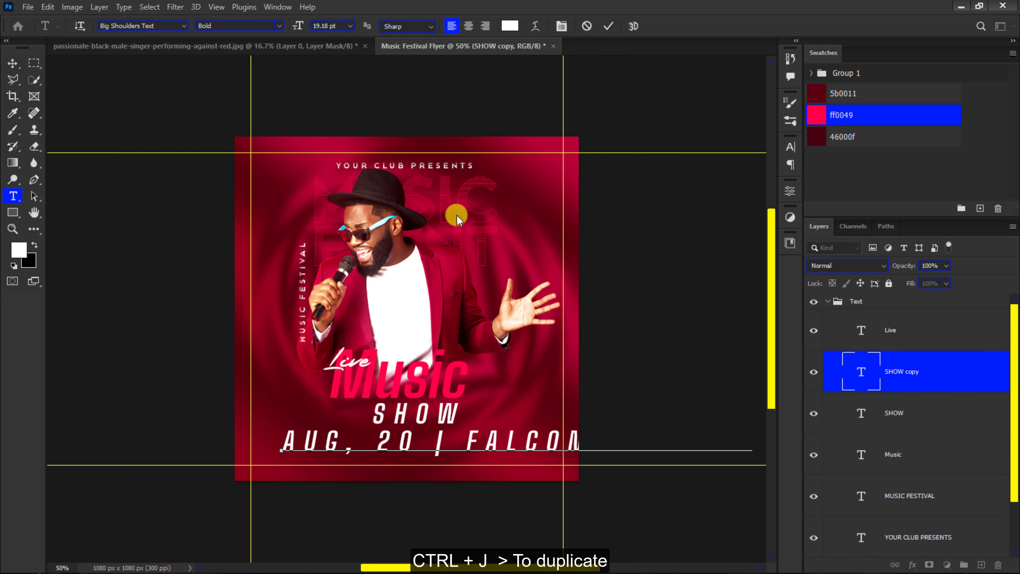
{"action": "left_click", "coordinate": [609, 26]}
{"action": "key", "text": "v"}
- Format the date and venue line as upright SemiBold at 6 pt with a tracking of 200
{"action": "left_click", "coordinate": [790, 148]}
{"action": "left_click", "coordinate": [769, 194]}
{"action": "left_click", "coordinate": [743, 270]}
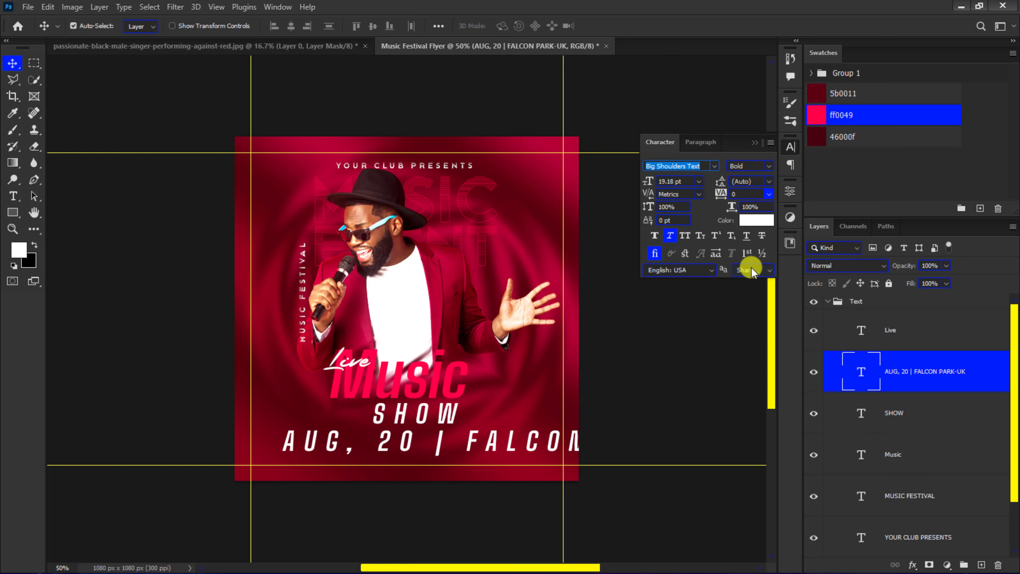
{"action": "left_click", "coordinate": [672, 235]}
{"action": "left_click", "coordinate": [768, 165]}
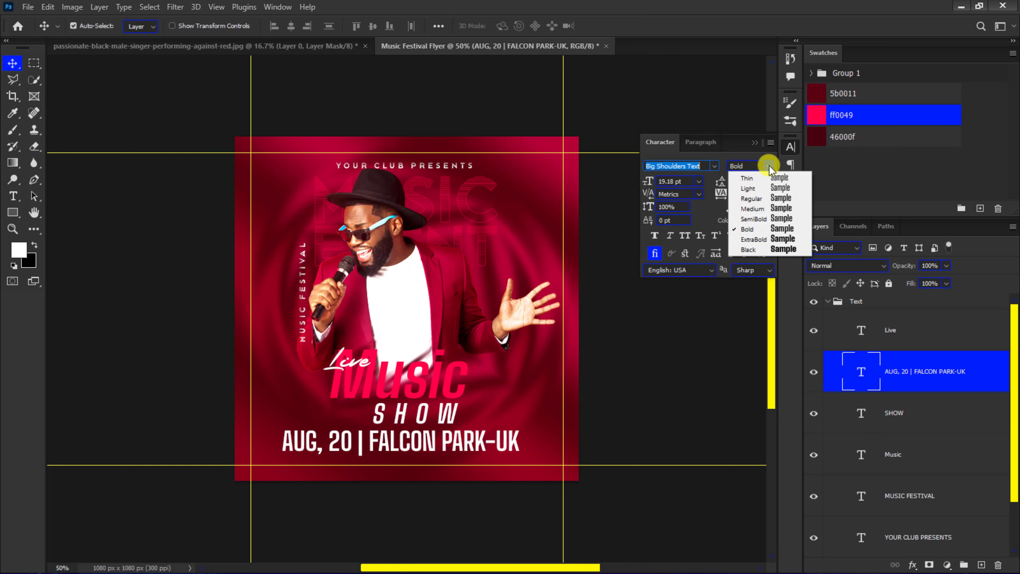
{"action": "left_click", "coordinate": [765, 219]}
{"action": "left_click_drag", "start_coordinate": [651, 184], "coordinate": [639, 185]}
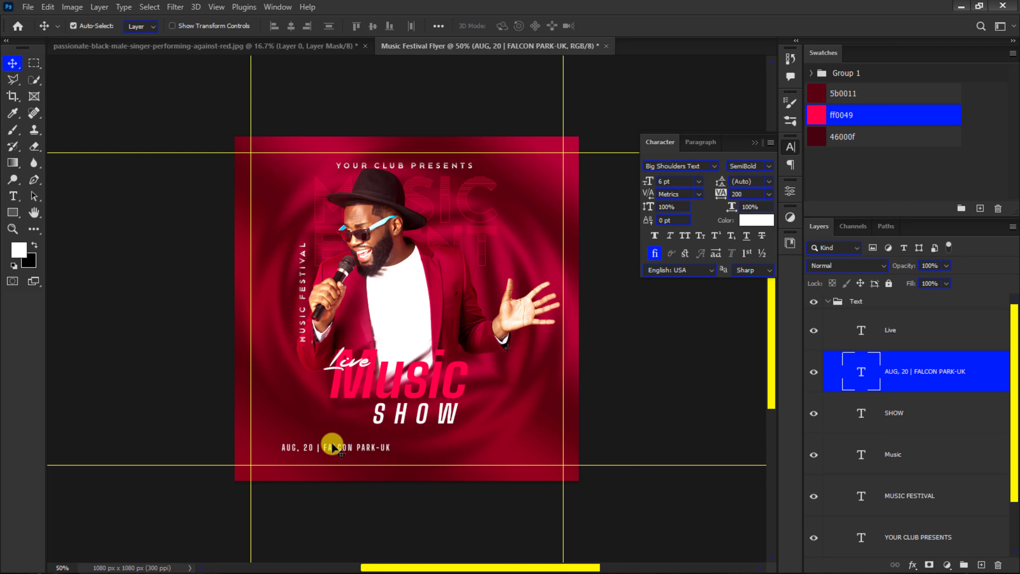
- Place the date and venue line at the flyer's lower left and a duplicate of it at the lower right
{"action": "left_click_drag", "start_coordinate": [331, 448], "coordinate": [318, 447]}
{"action": "left_click_drag", "start_coordinate": [351, 450], "coordinate": [488, 444]}
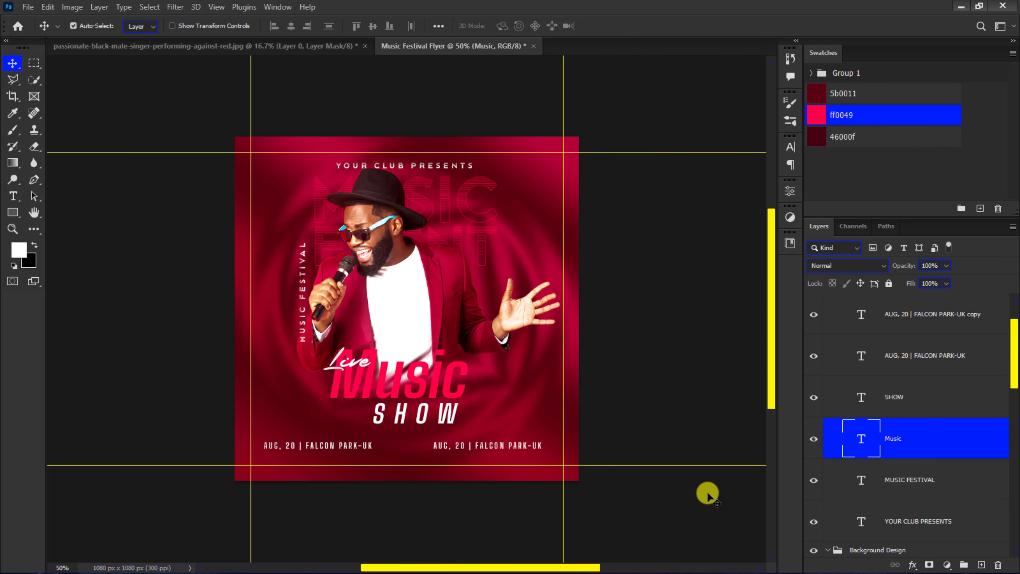
- Add a drop shadow to the Music text, coloured 46000f with the Darken blend mode
{"action": "left_click", "coordinate": [913, 565]}
{"action": "left_click", "coordinate": [916, 561]}
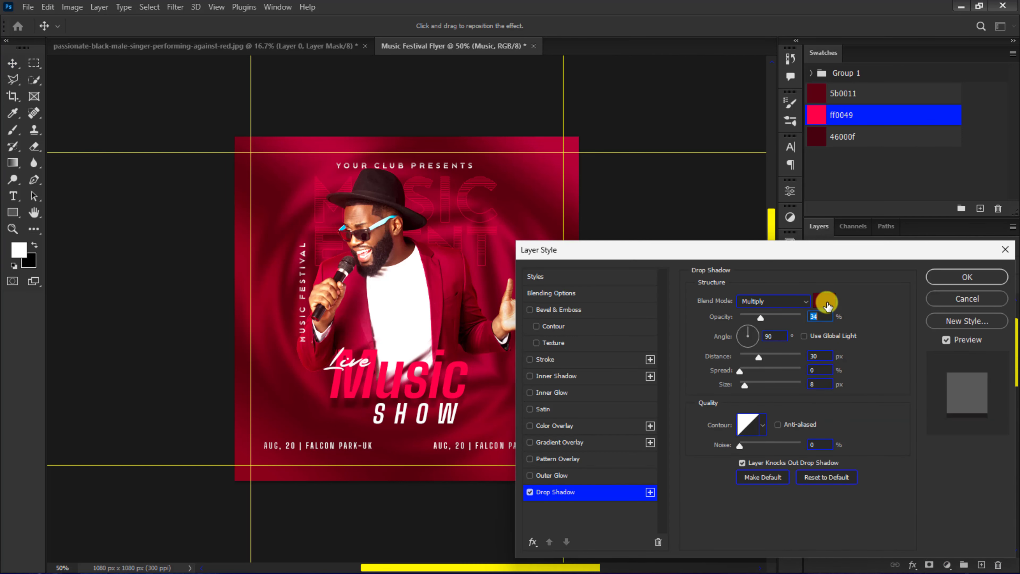
{"action": "left_click", "coordinate": [825, 300]}
{"action": "left_click", "coordinate": [817, 139]}
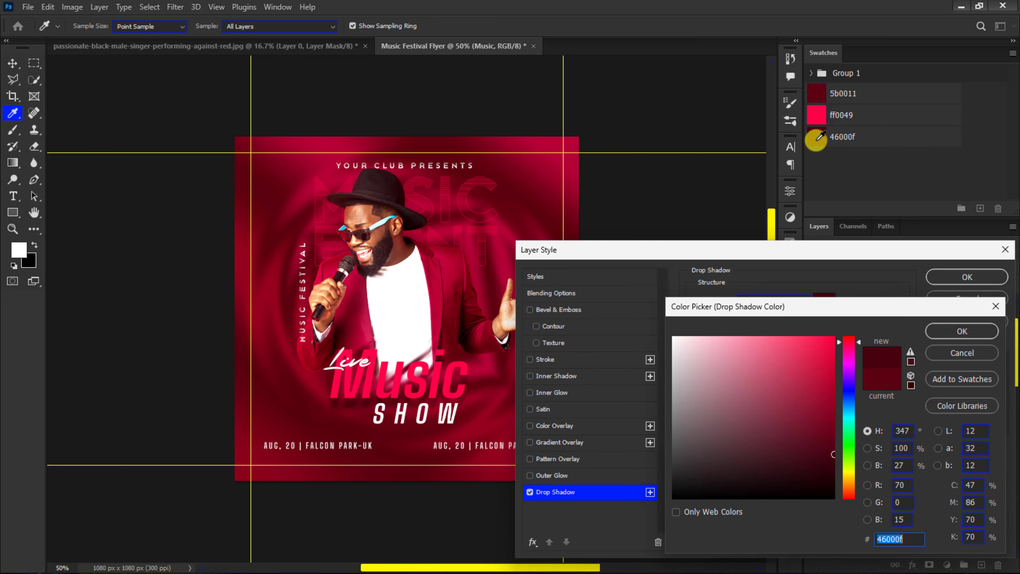
{"action": "left_click", "coordinate": [953, 326]}
{"action": "left_click", "coordinate": [798, 302]}
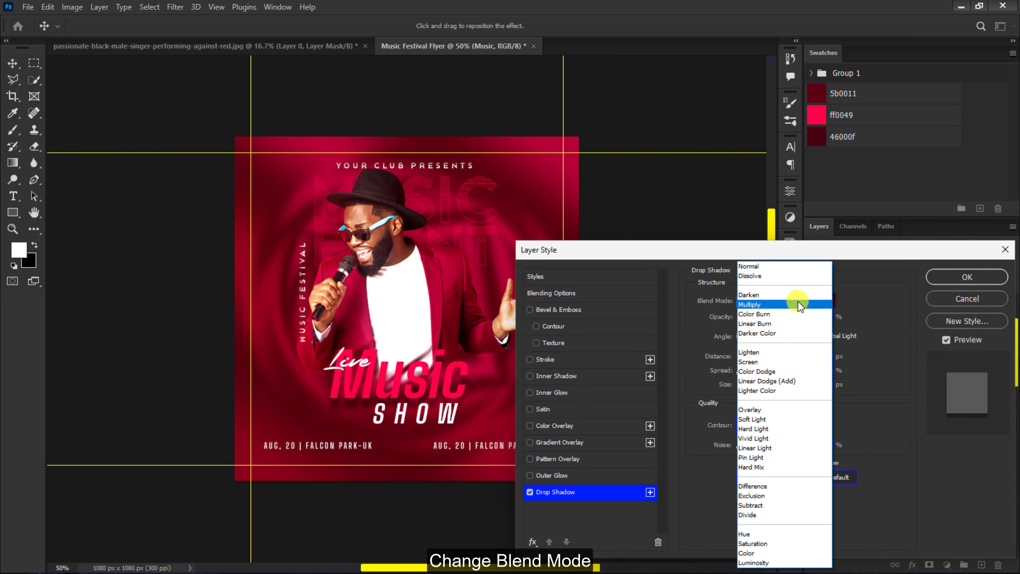
{"action": "left_click", "coordinate": [797, 294]}
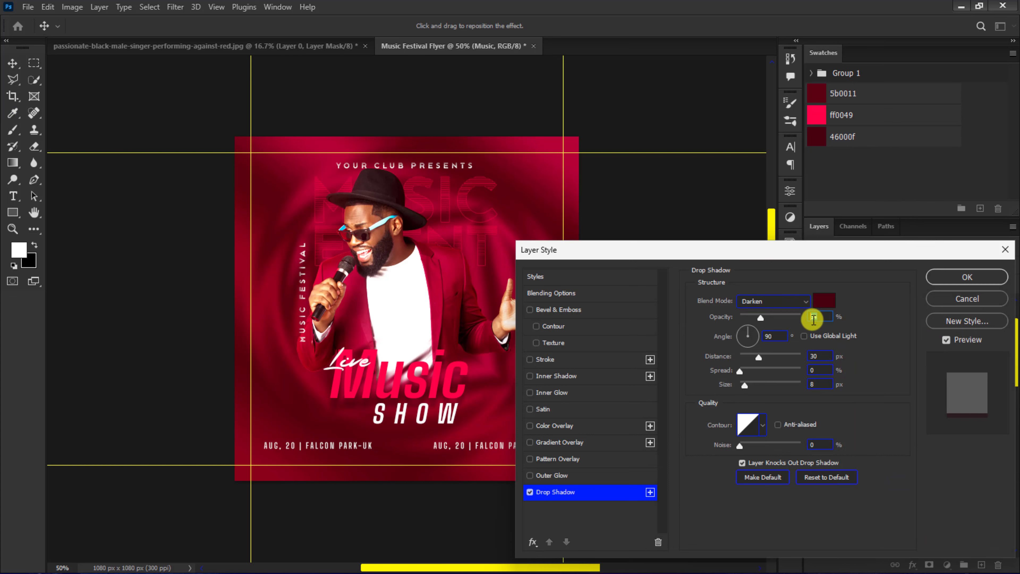
- Set the Music text's drop shadow to 50% opacity, a 0° angle and a 19 px distance, and apply it
{"action": "left_click", "coordinate": [810, 320]}
{"action": "type", "text": "50"}
{"action": "left_click_drag", "start_coordinate": [776, 336], "coordinate": [761, 341]}
{"action": "type", "text": "0"}
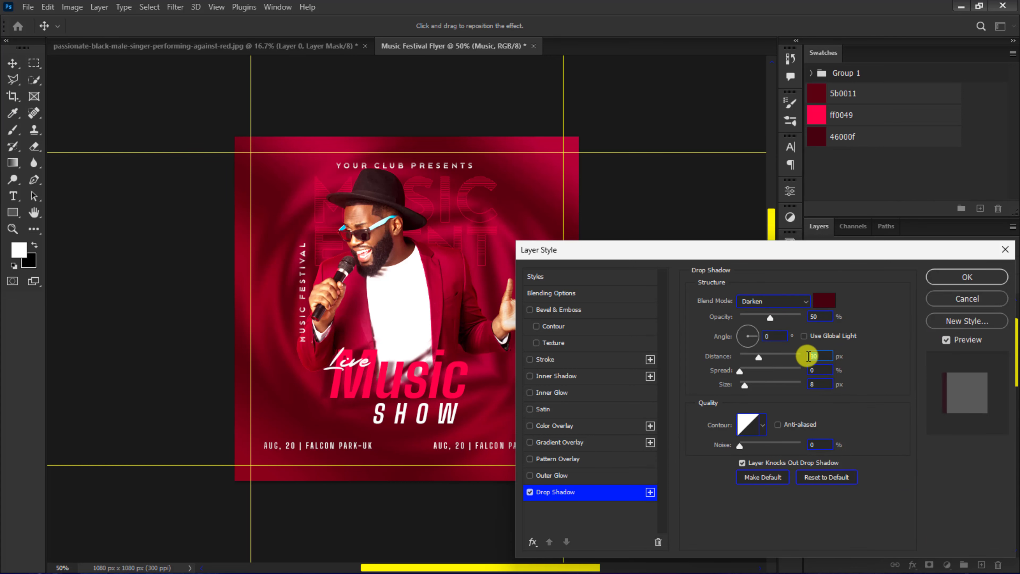
{"action": "type", "text": "19"}
{"action": "left_click", "coordinate": [965, 277]}
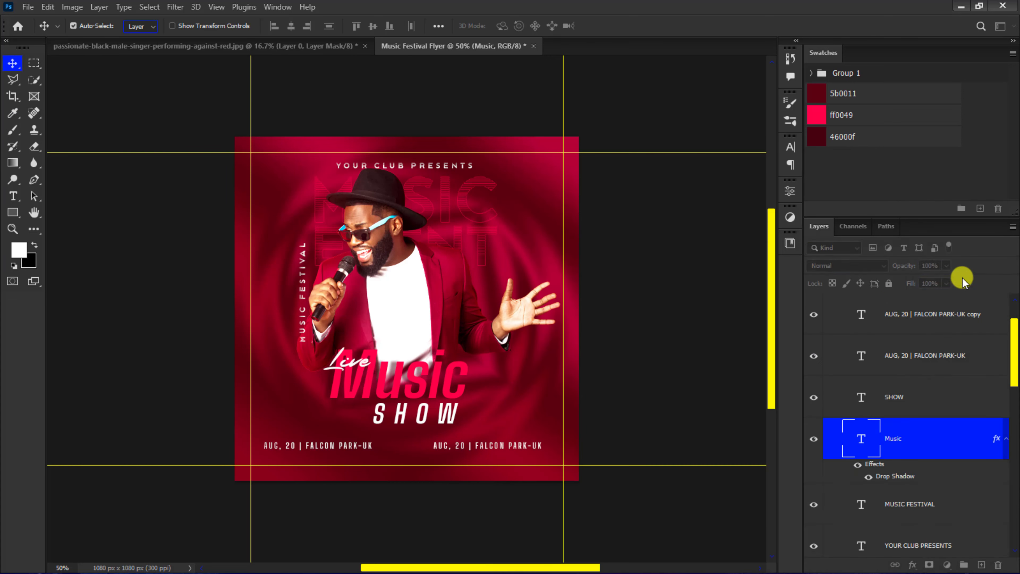
- Shift the Music and SHOW texts together slightly to the right
{"action": "left_click", "coordinate": [448, 414], "text": "shift"}
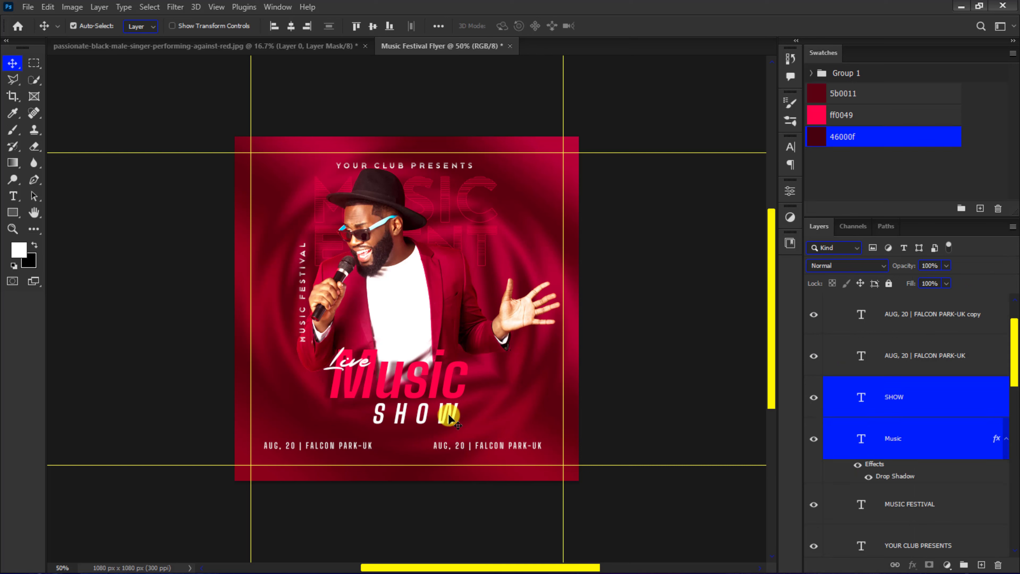
{"action": "key", "text": "Right"}
{"action": "key", "text": "Right"}
{"action": "key", "text": "Right"}
{"action": "key", "text": "Right"}
{"action": "key", "text": "Right"}
{"action": "key", "text": "Right"}
{"action": "key", "text": "Right"}
{"action": "key", "text": "Right"}
- Scale the Live text up slightly and set it over the upper-left edge of the Music text
{"action": "left_click", "coordinate": [358, 361]}
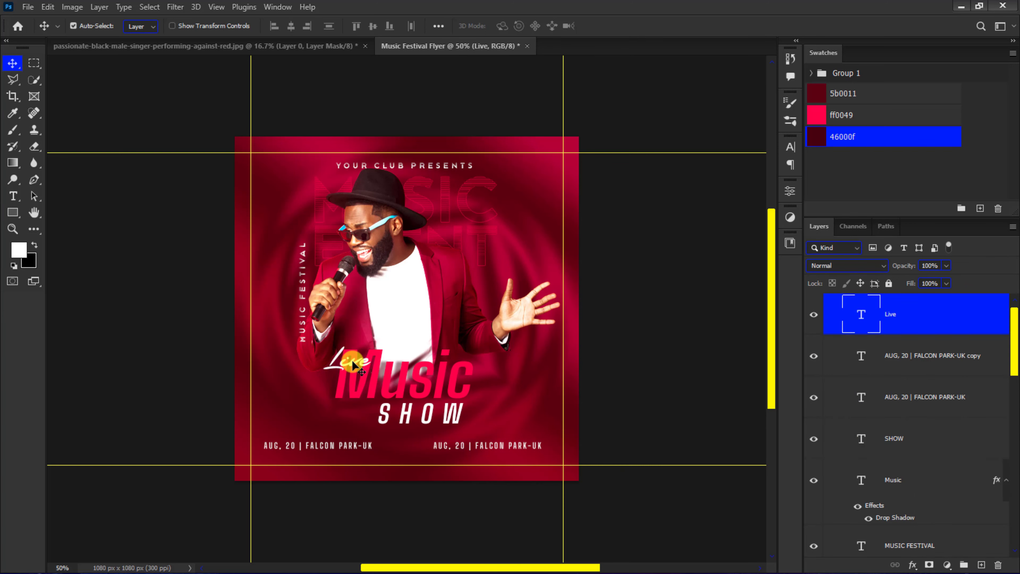
{"action": "key", "text": "ctrl+t"}
{"action": "left_click_drag", "start_coordinate": [370, 383], "coordinate": [371, 385]}
{"action": "key", "text": "Return"}
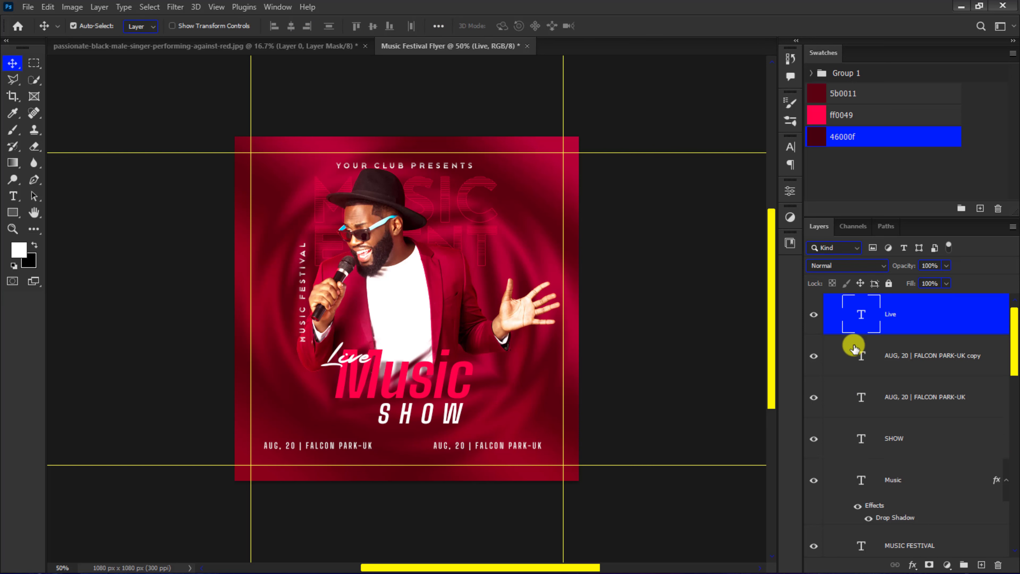
- Collapse the Text group and paint black around the corners of the Curves 1 layer mask with a soft brush
{"action": "scroll", "coordinate": [849, 341], "scroll_direction": "up", "scroll_amount": 1}
{"action": "left_click", "coordinate": [828, 302]}
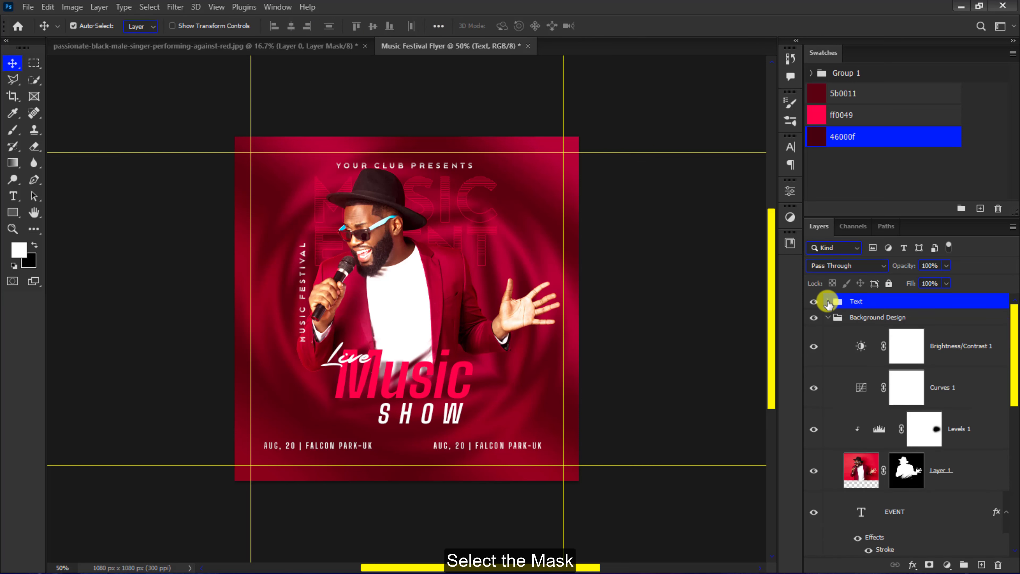
{"action": "left_click", "coordinate": [903, 392]}
{"action": "key", "text": "x"}
{"action": "key", "text": "b"}
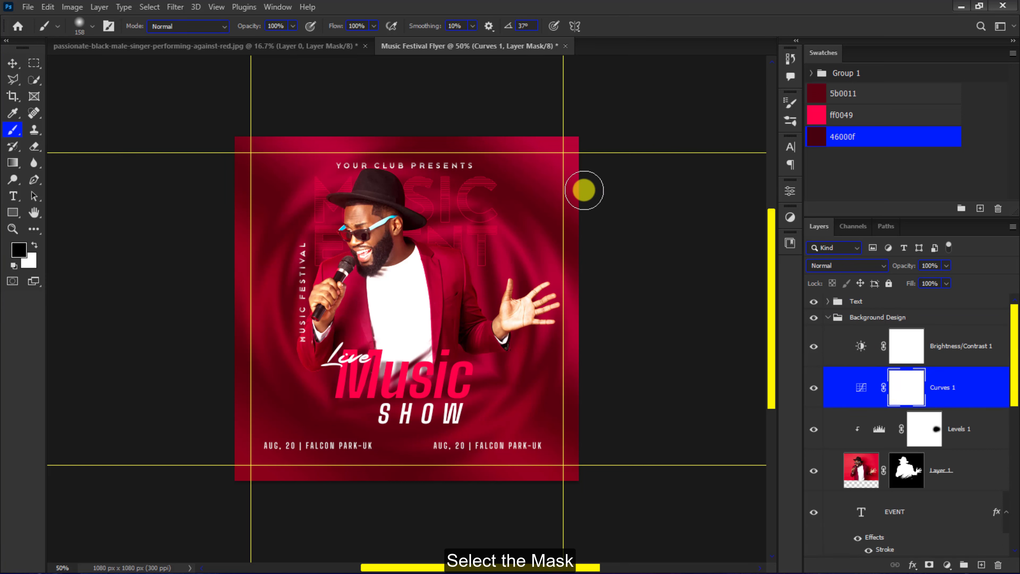
{"action": "mouse_move", "coordinate": [548, 167]}
{"action": "left_mouse_down"}
{"action": "mouse_move", "coordinate": [586, 162]}
{"action": "mouse_move", "coordinate": [522, 113]}
{"action": "mouse_move", "coordinate": [617, 183]}
{"action": "mouse_move", "coordinate": [554, 130]}
{"action": "mouse_move", "coordinate": [577, 167]}
{"action": "mouse_move", "coordinate": [512, 105]}
{"action": "mouse_move", "coordinate": [570, 159]}
{"action": "mouse_move", "coordinate": [525, 122]}
{"action": "mouse_move", "coordinate": [564, 146]}
{"action": "mouse_move", "coordinate": [630, 358]}
{"action": "mouse_move", "coordinate": [577, 464]}
{"action": "mouse_move", "coordinate": [587, 464]}
{"action": "mouse_move", "coordinate": [450, 518]}
{"action": "mouse_move", "coordinate": [312, 502]}
{"action": "mouse_move", "coordinate": [210, 452]}
{"action": "mouse_move", "coordinate": [221, 505]}
{"action": "left_mouse_up"}
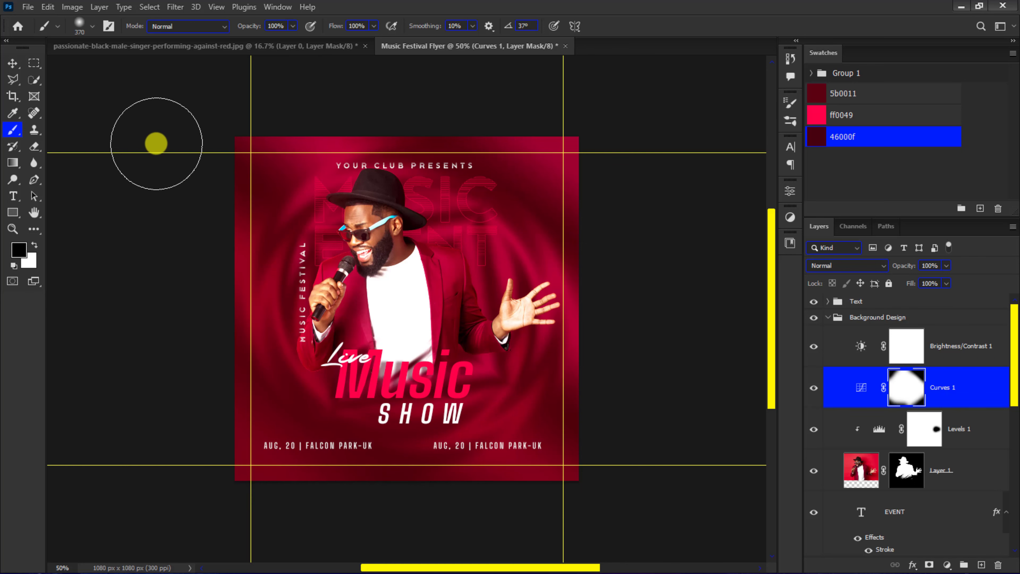
- Clear all guides from the flyer
{"action": "key", "text": "v"}
{"action": "left_click", "coordinate": [216, 7]}
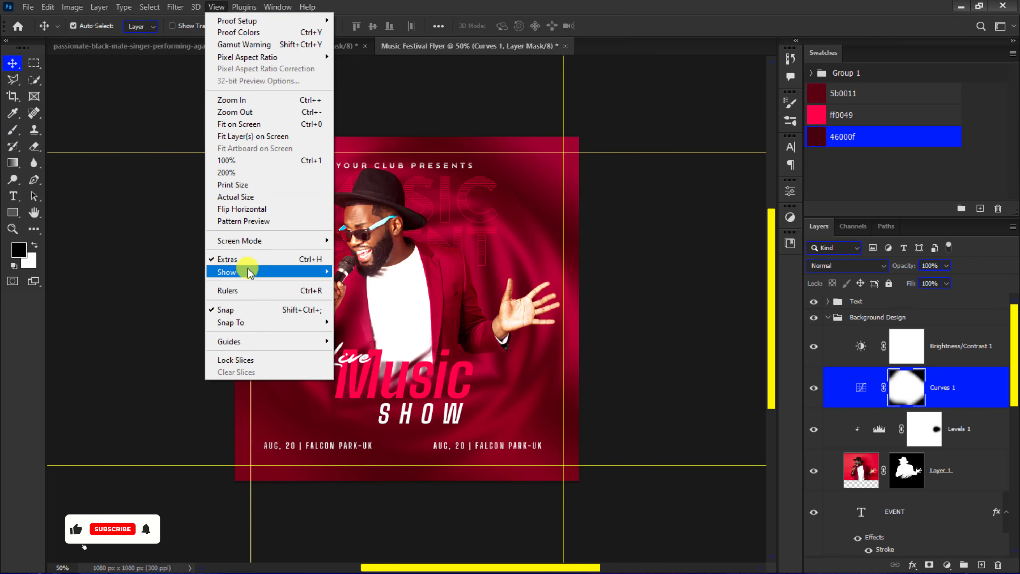
{"action": "mouse_move", "coordinate": [258, 343]}
{"action": "left_click", "coordinate": [353, 358]}
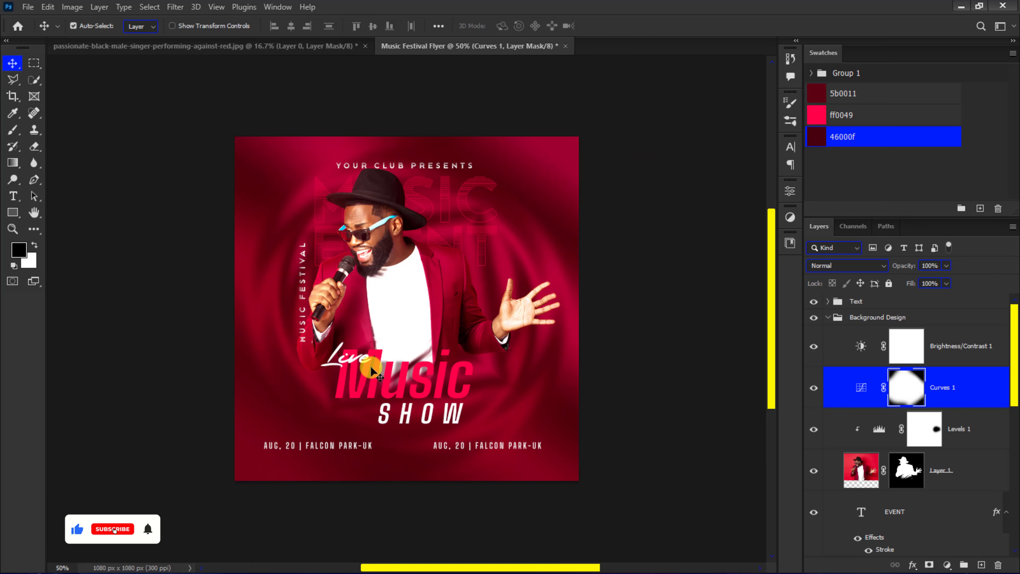
- Collapse the Background Design group, shift it together with the Text group slightly down, and check the flyer at 100%
{"action": "left_click", "coordinate": [828, 317]}
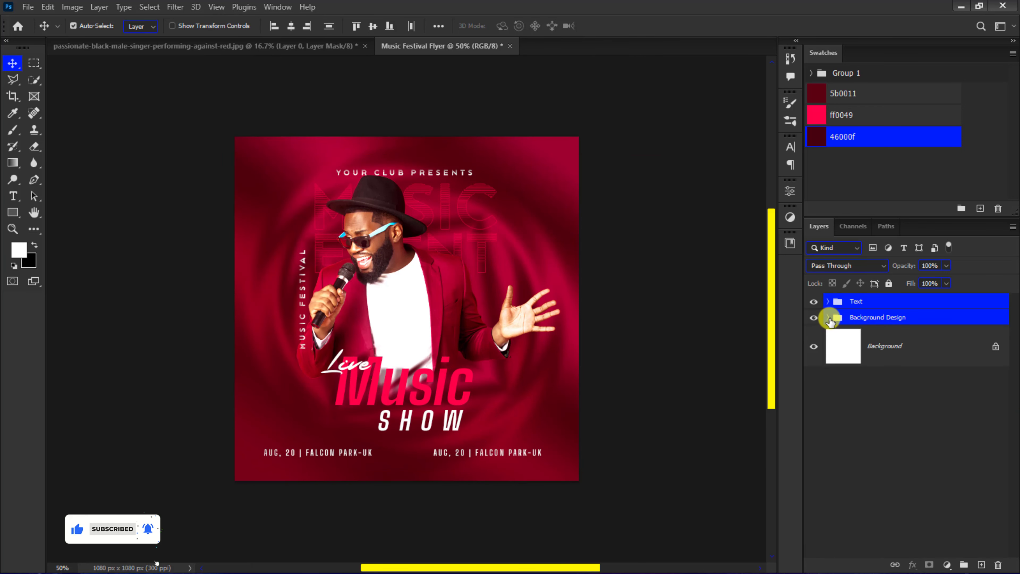
{"action": "key", "text": "ctrl+1"}
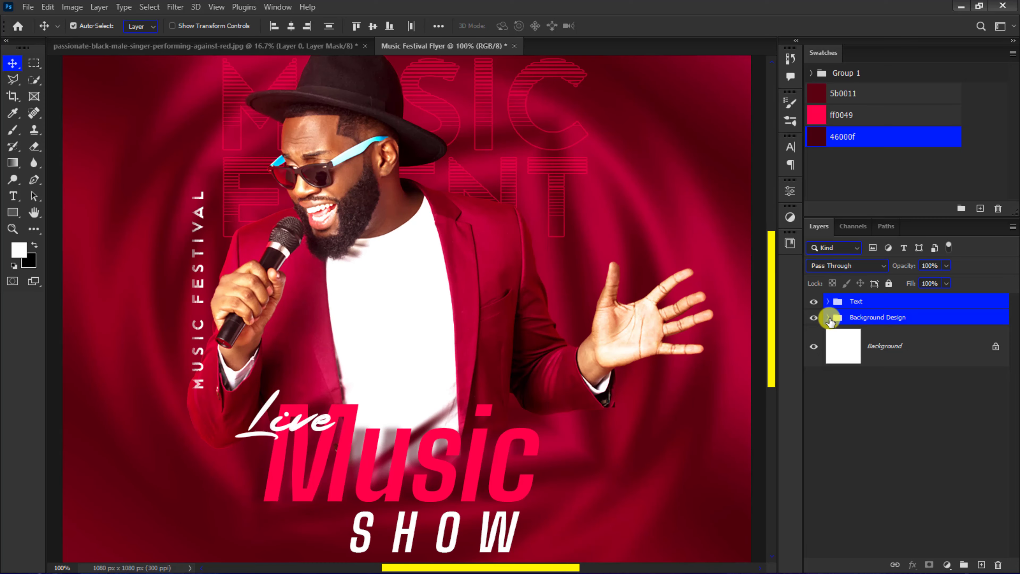
{"action": "key", "text": "ctrl+minus"}
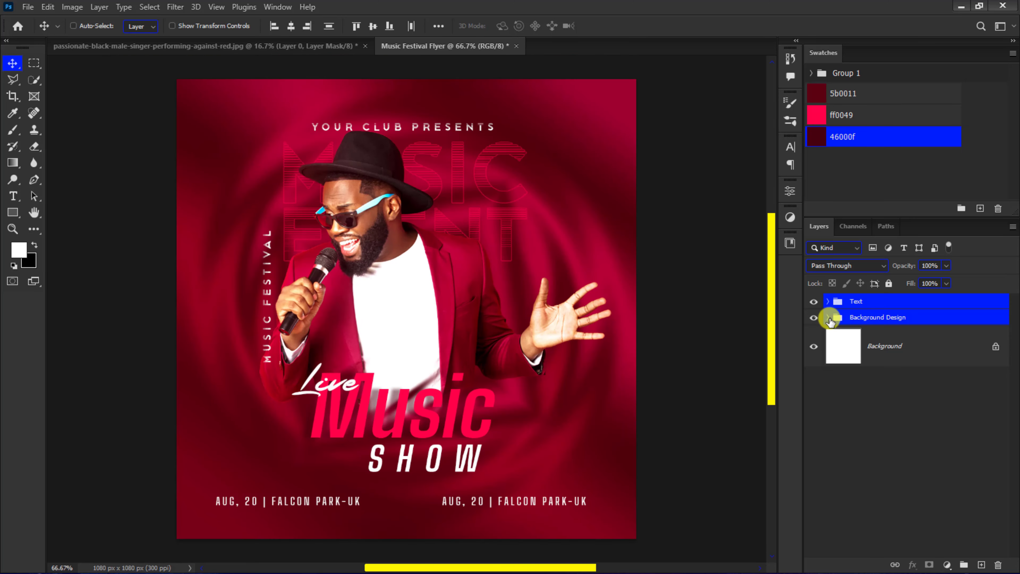
{"action": "key", "text": "ctrl+minus"}
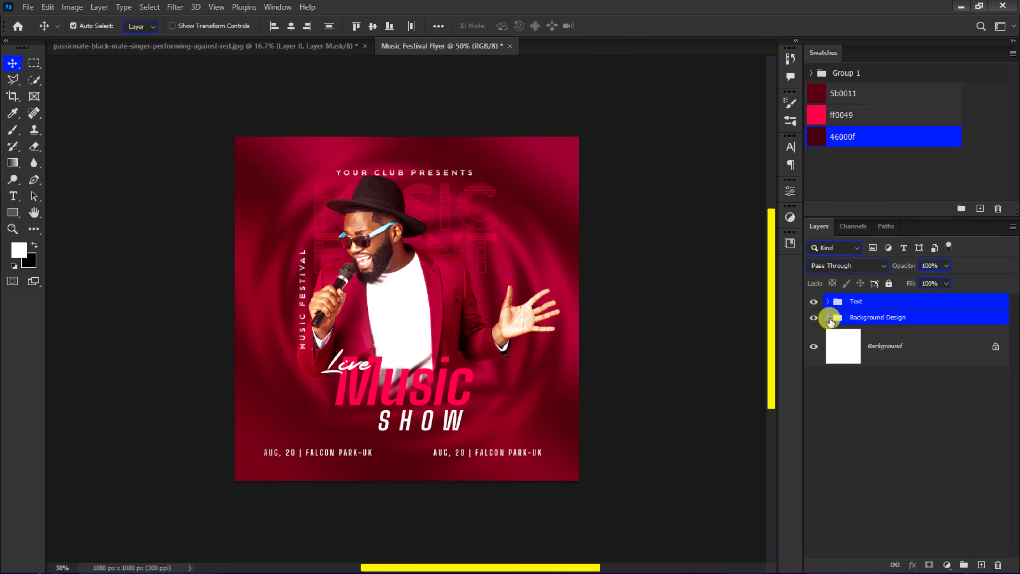